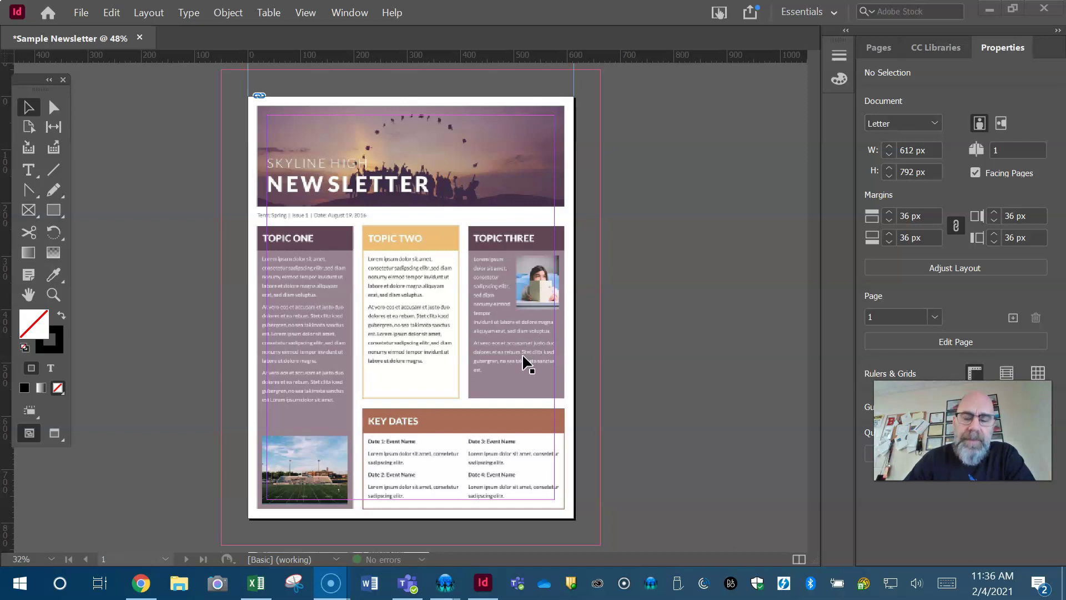
- Examine the sample newsletter's layout from the header banner down to the Key Dates section, including its margins and bleed guides
left_click(498, 430)
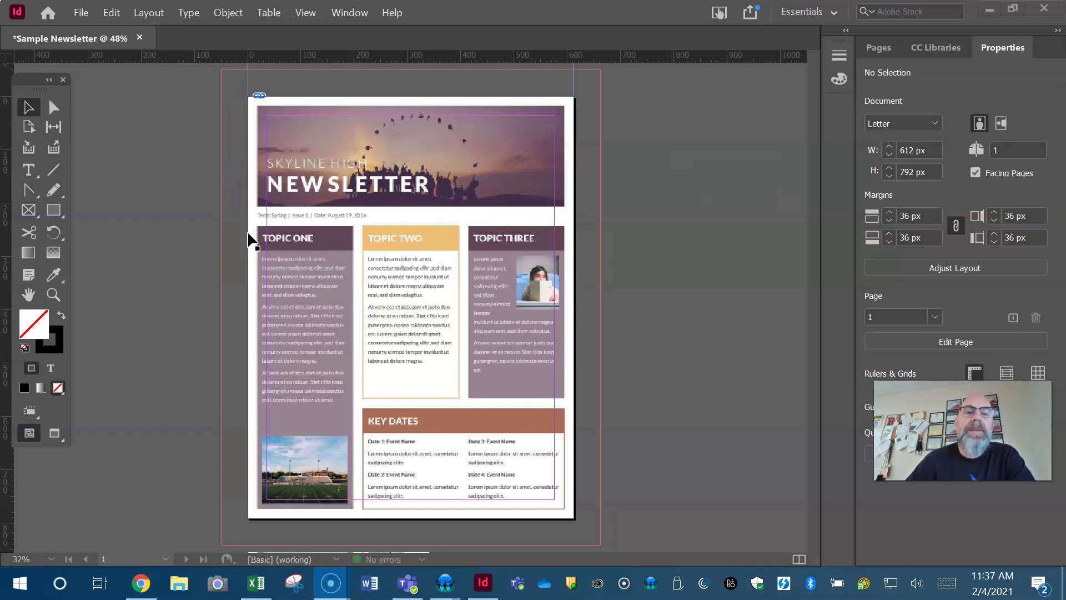
scroll(326, 183, "up", 3)
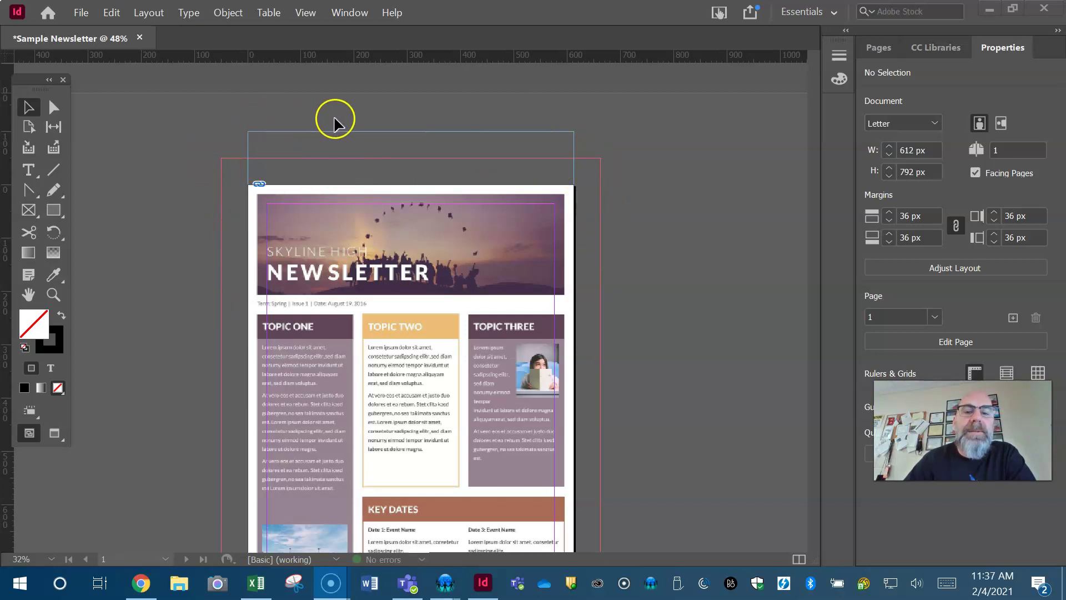
scroll(611, 188, "down", 3)
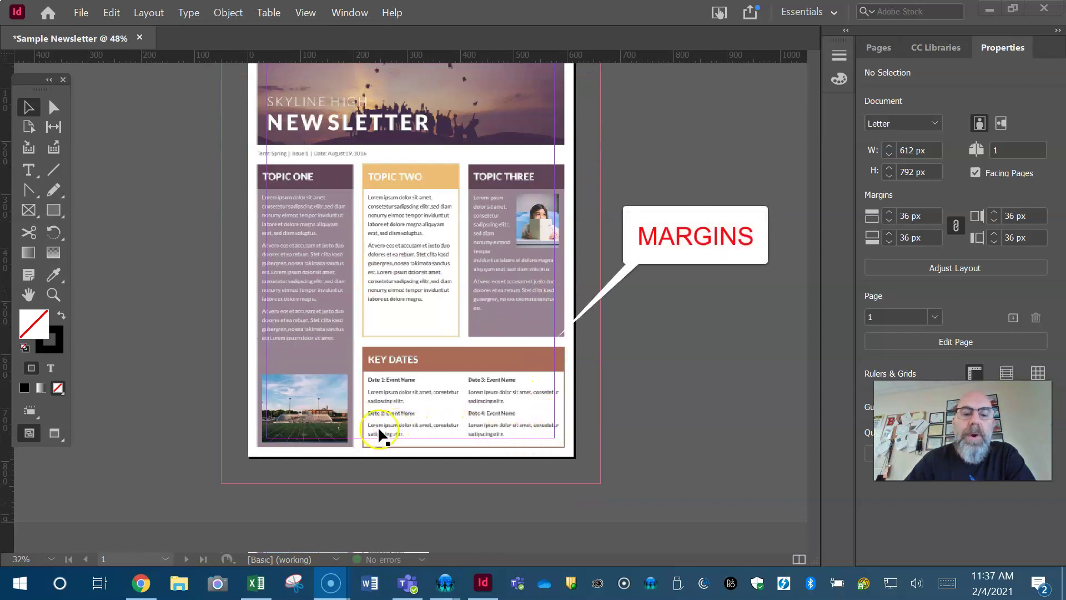
scroll(538, 441, "up", 1)
scroll(538, 441, "down", 1)
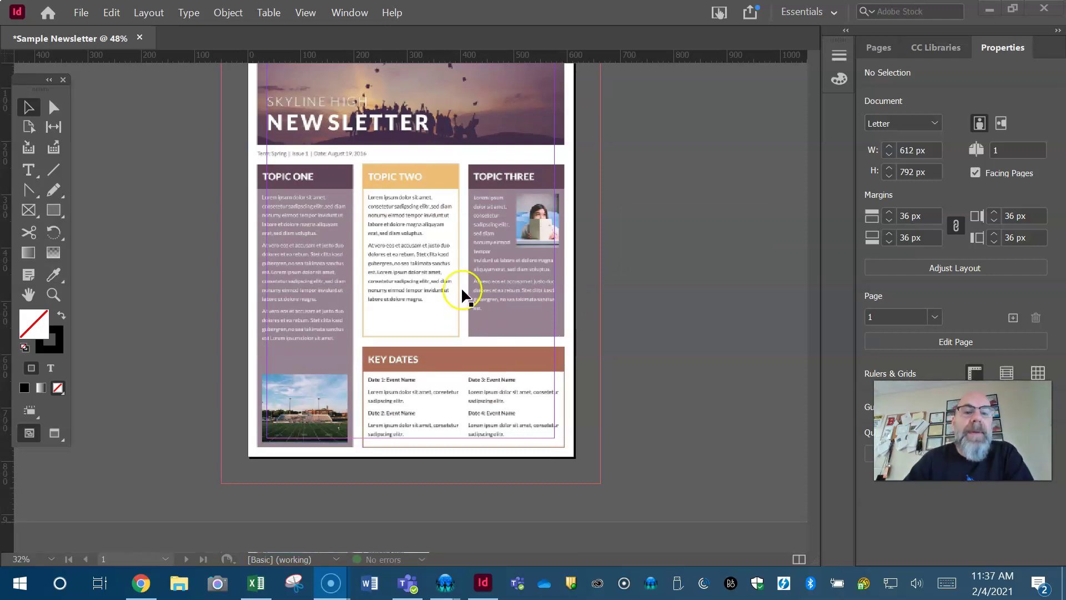
scroll(461, 287, "up", 3)
scroll(461, 286, "down", 3)
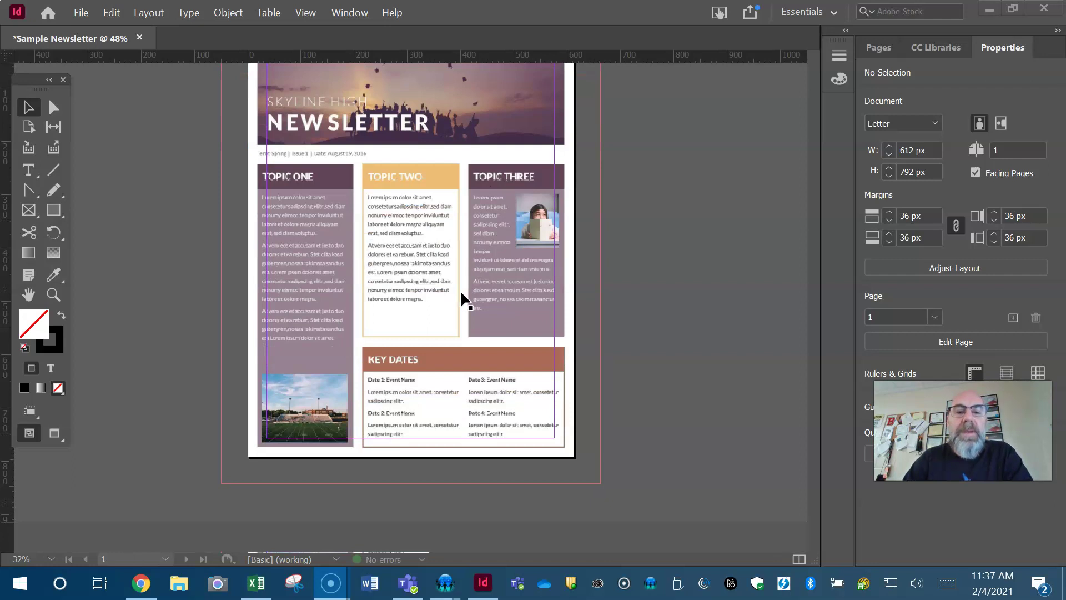
scroll(461, 290, "up", 5)
scroll(461, 293, "down", 5)
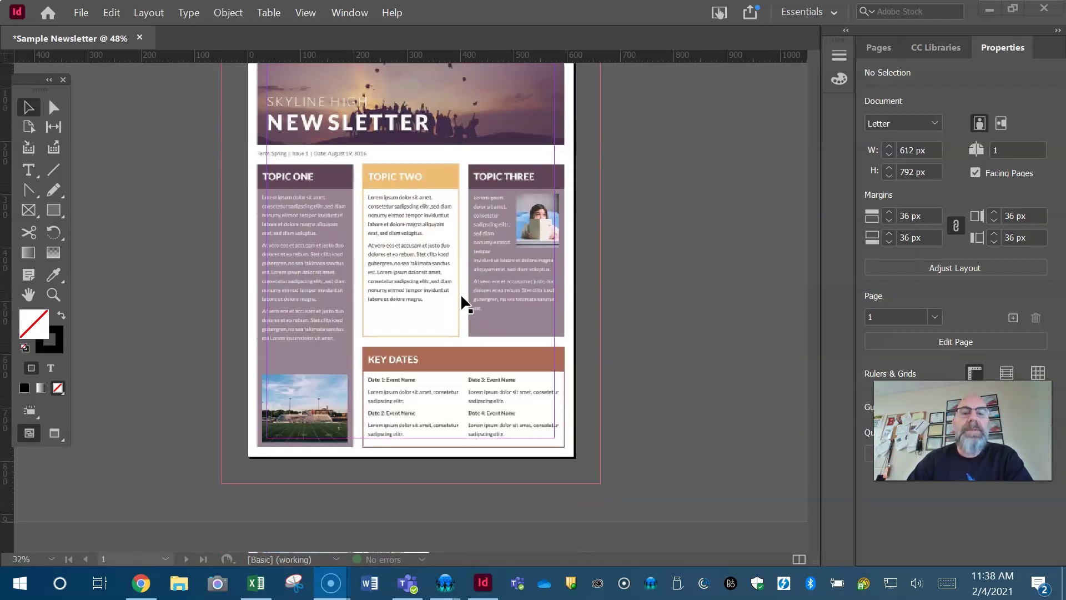
scroll(461, 293, "up", 5)
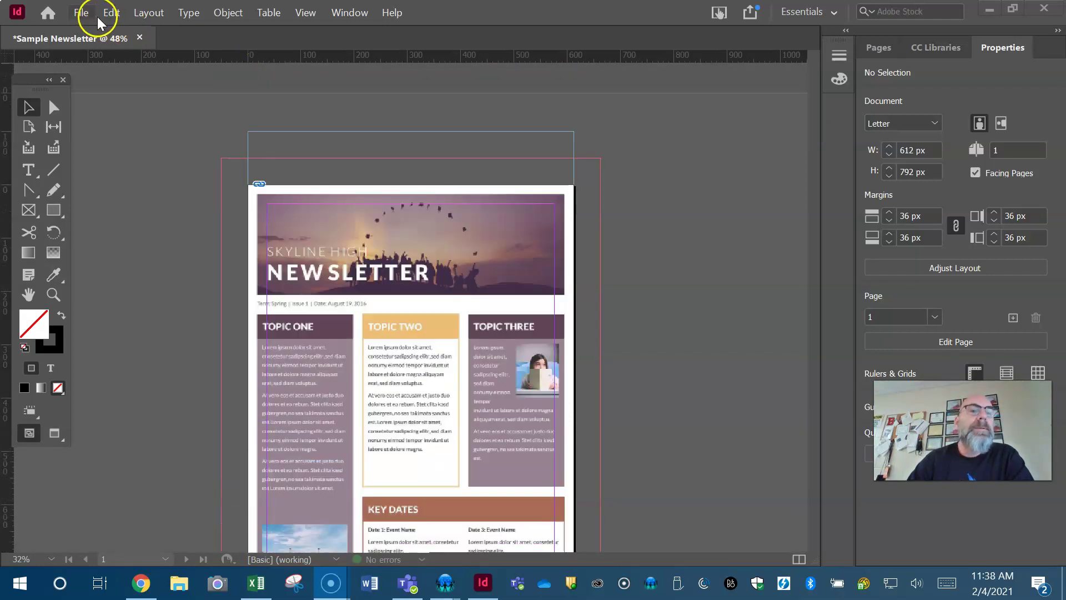
- Start a new document and show the Print presets with Letter selected, enlarging the setup dialog to show more settings
left_click(81, 13)
mouse_move(118, 20)
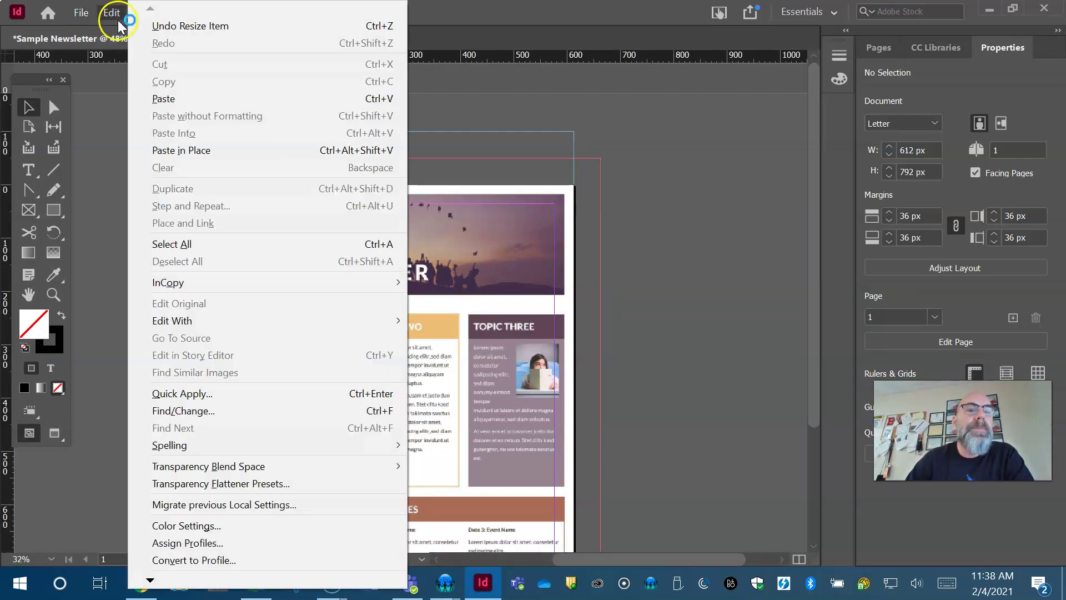
left_click(81, 14)
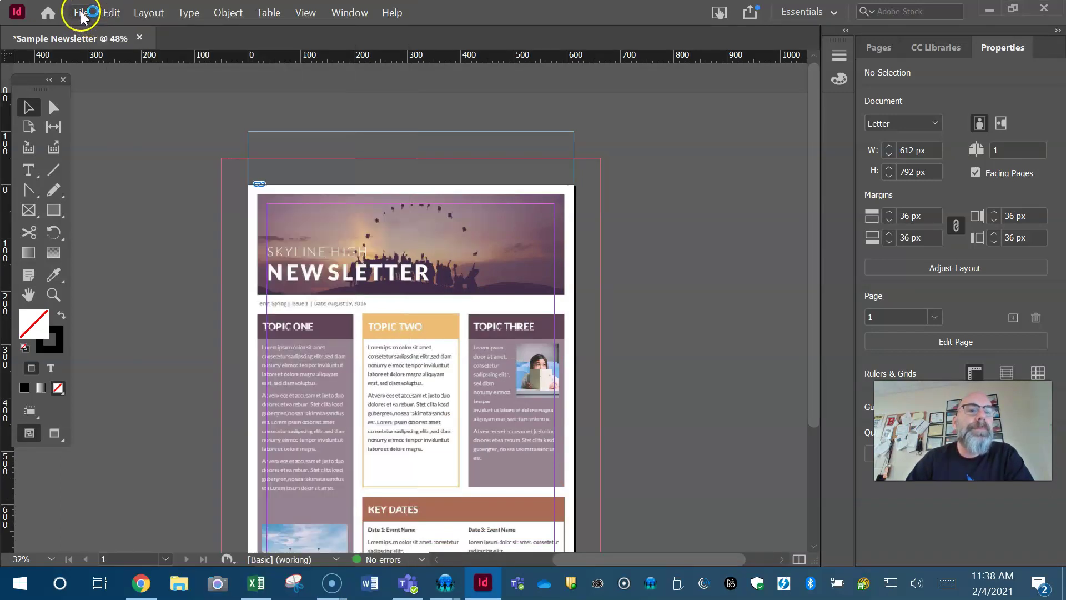
left_click(81, 13)
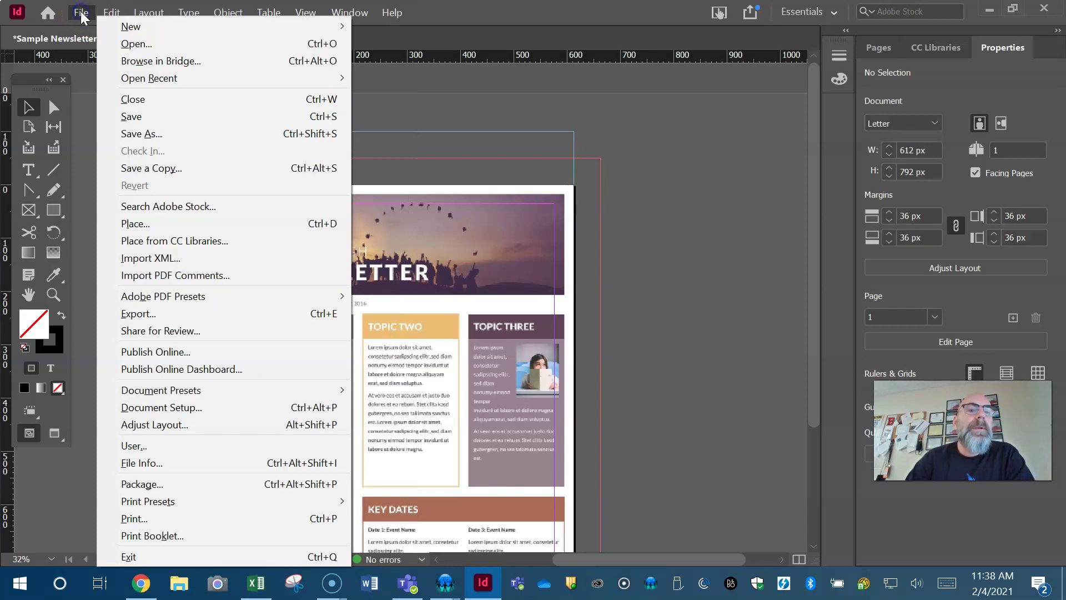
mouse_move(148, 22)
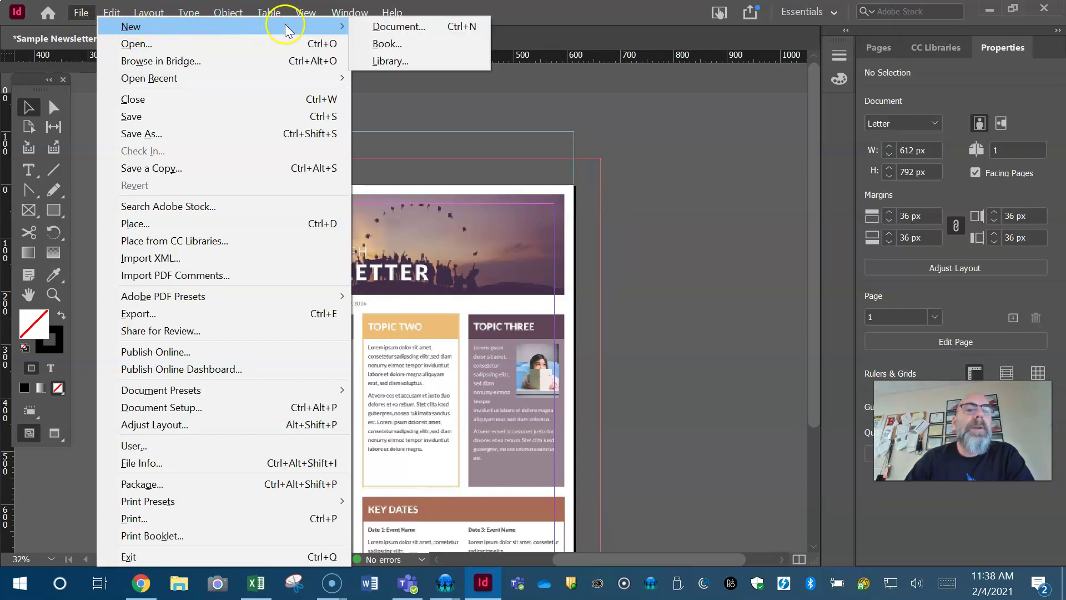
left_click(407, 30)
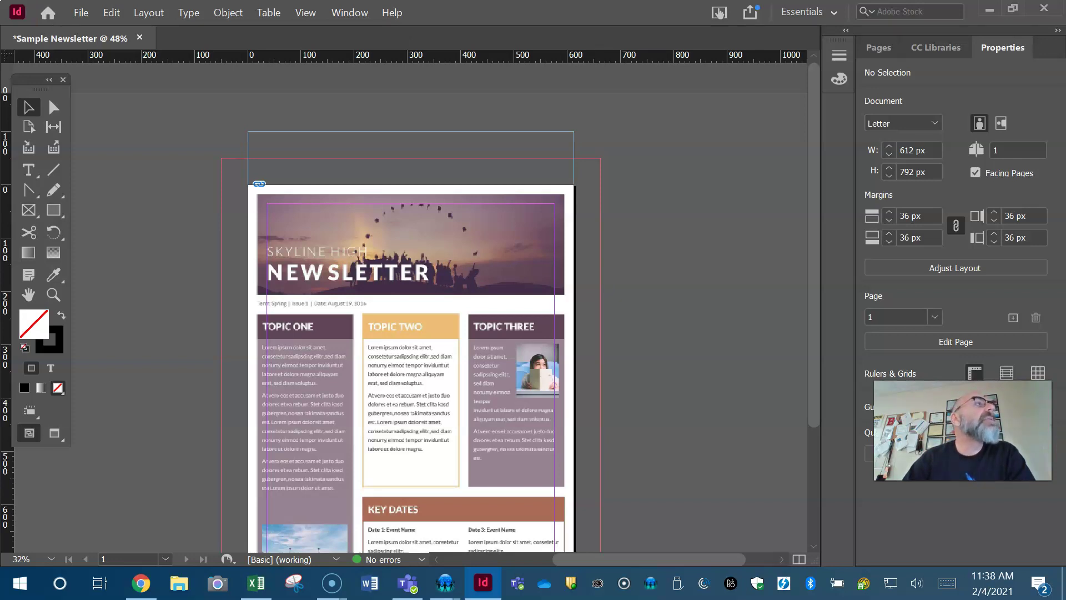
key("ctrl+n")
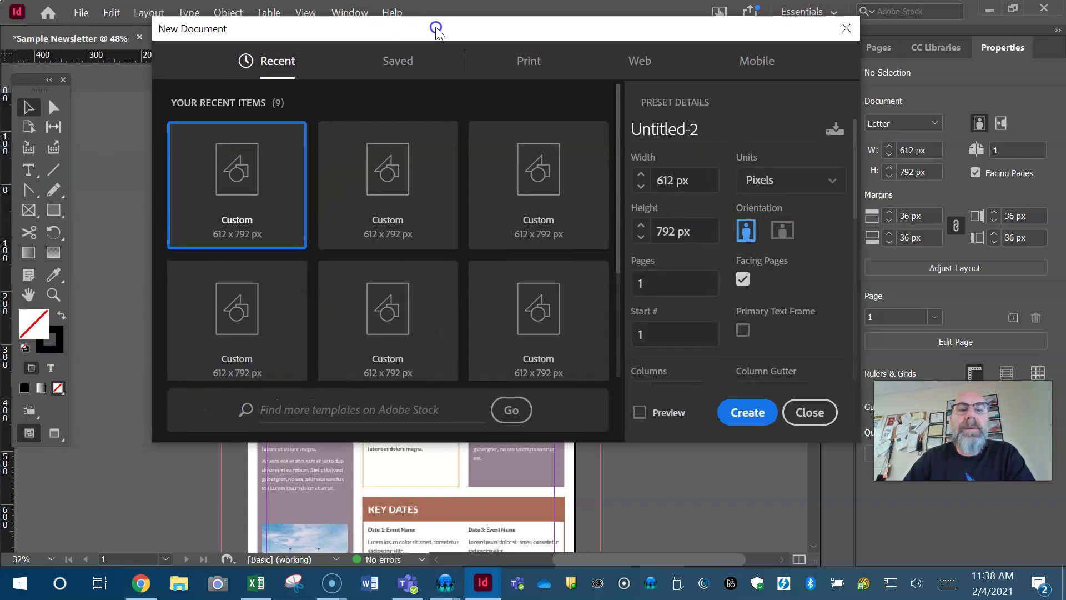
left_click_drag(416, 38, 416, 36)
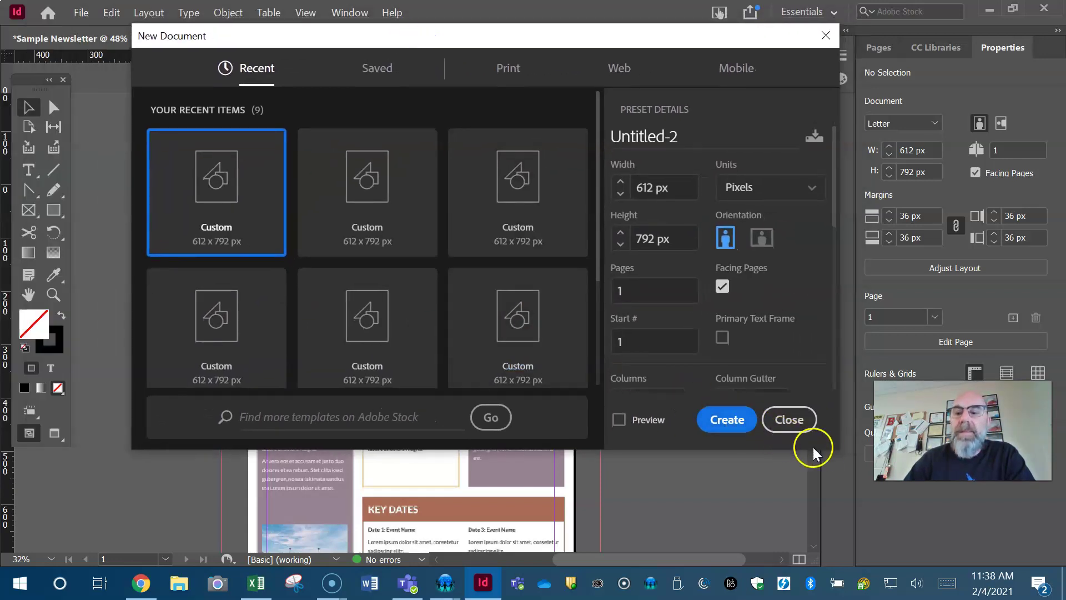
left_click_drag(831, 452, 889, 548)
left_click(548, 73)
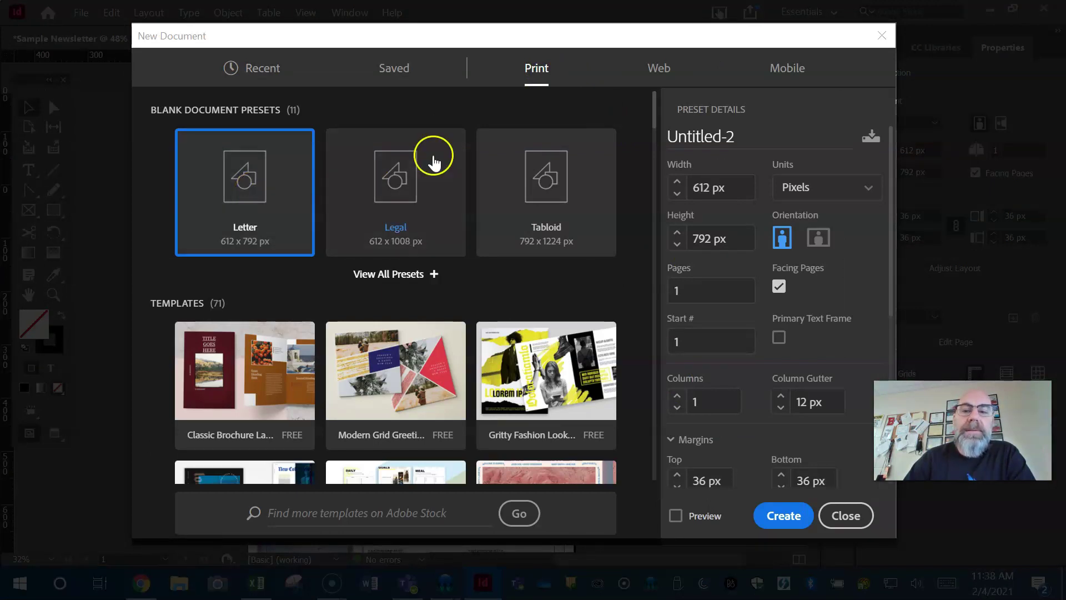
- Name the new document Sample Newsletter1 and keep Pixels as its units
left_click_drag(741, 136, 670, 143)
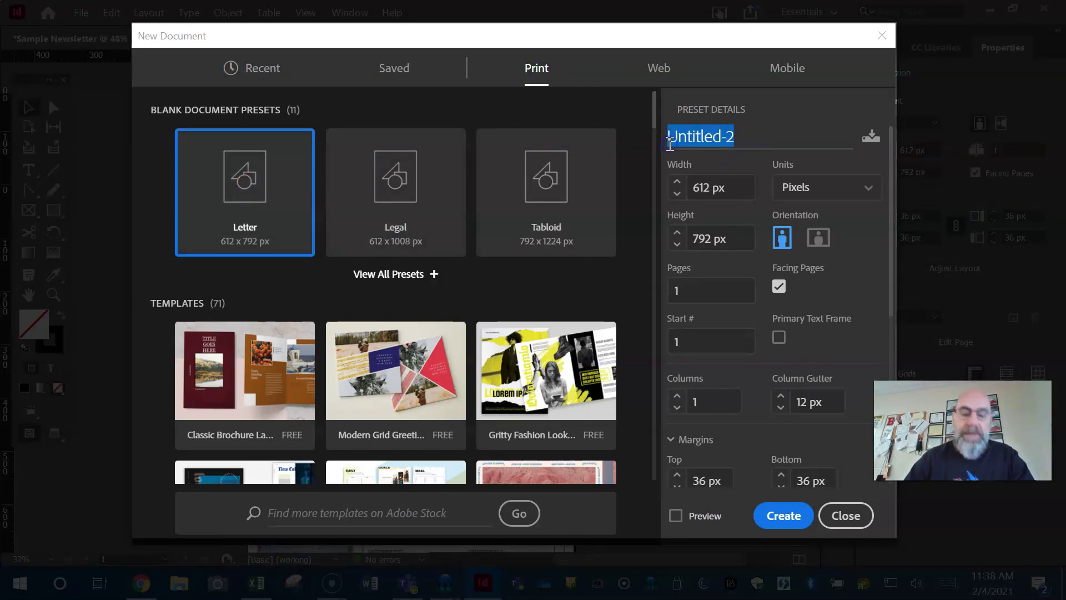
type("Sample Newsletter1")
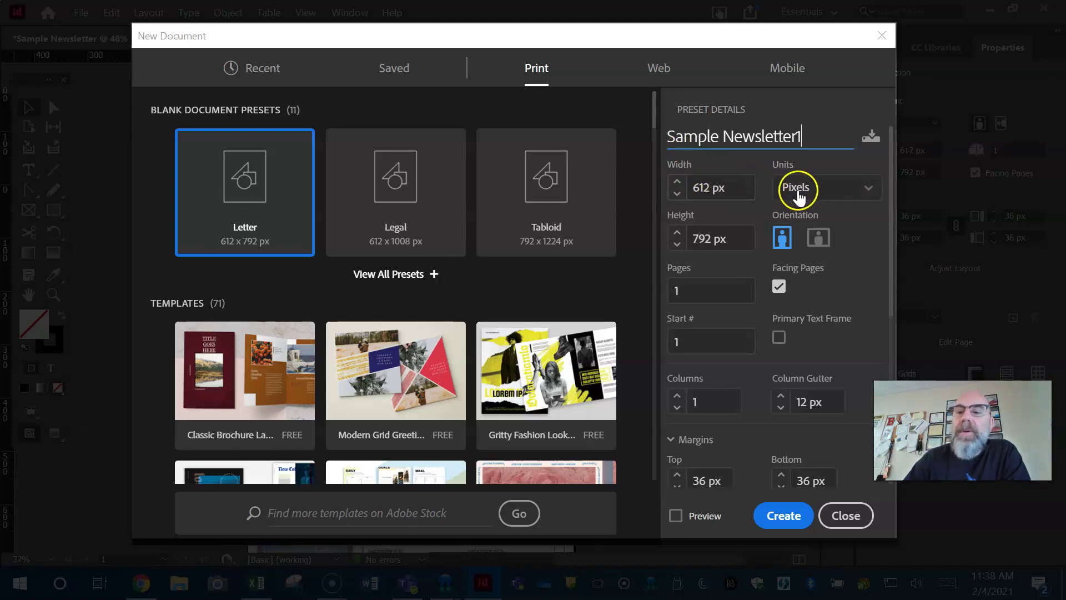
left_click(868, 191)
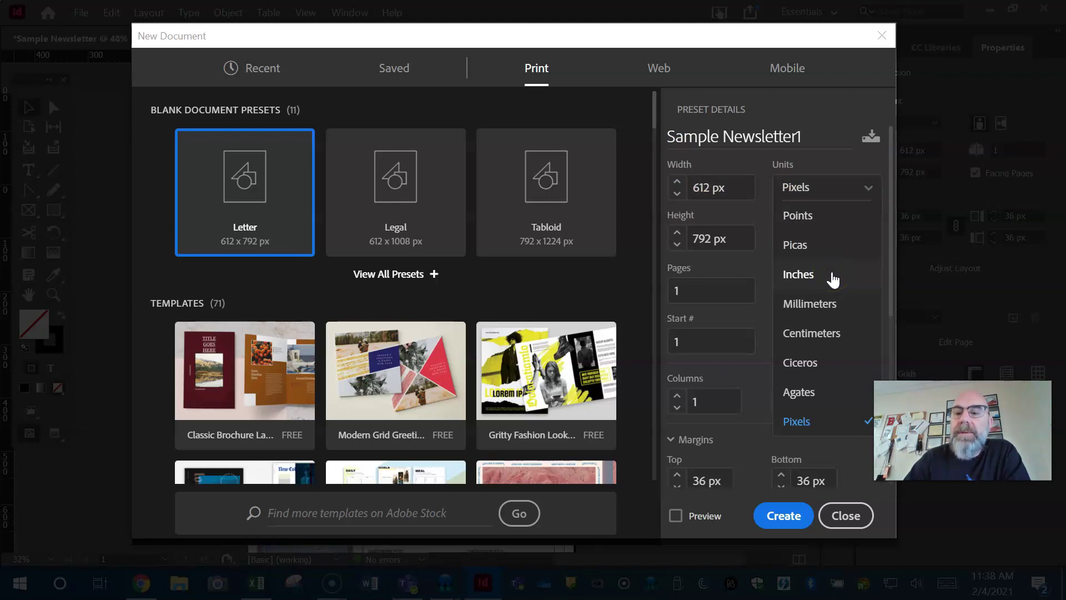
left_click(834, 167)
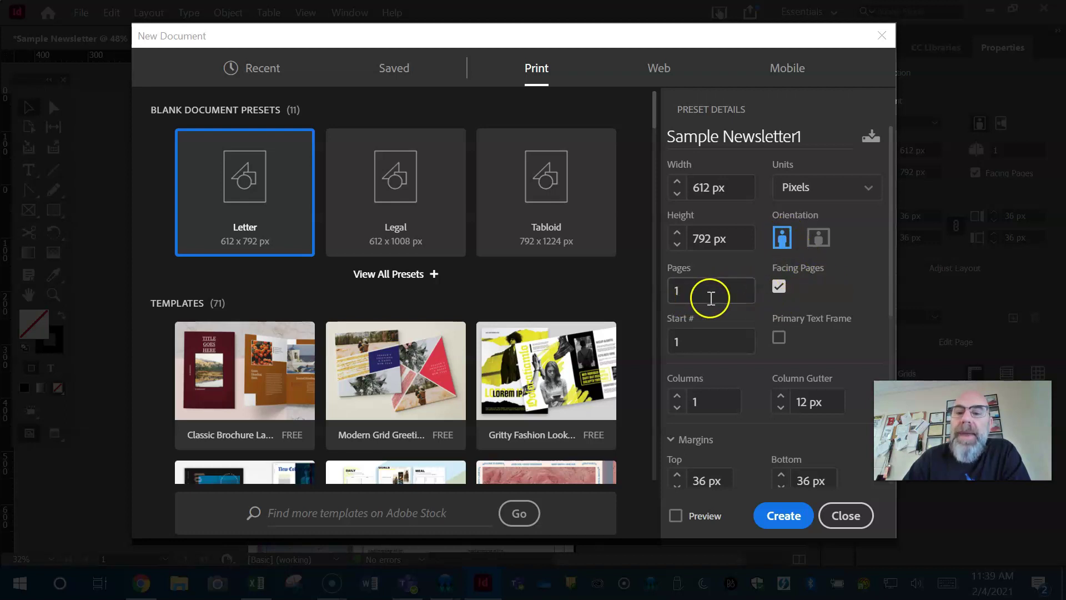
- Turn off facing pages and set the number of columns to 3
left_click(779, 287)
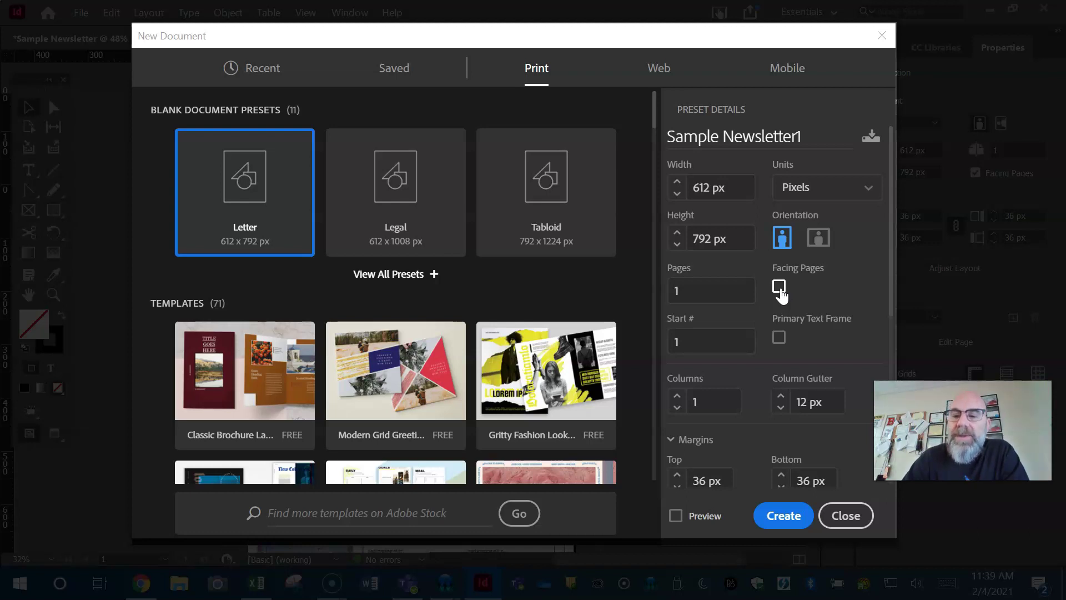
left_click(724, 287)
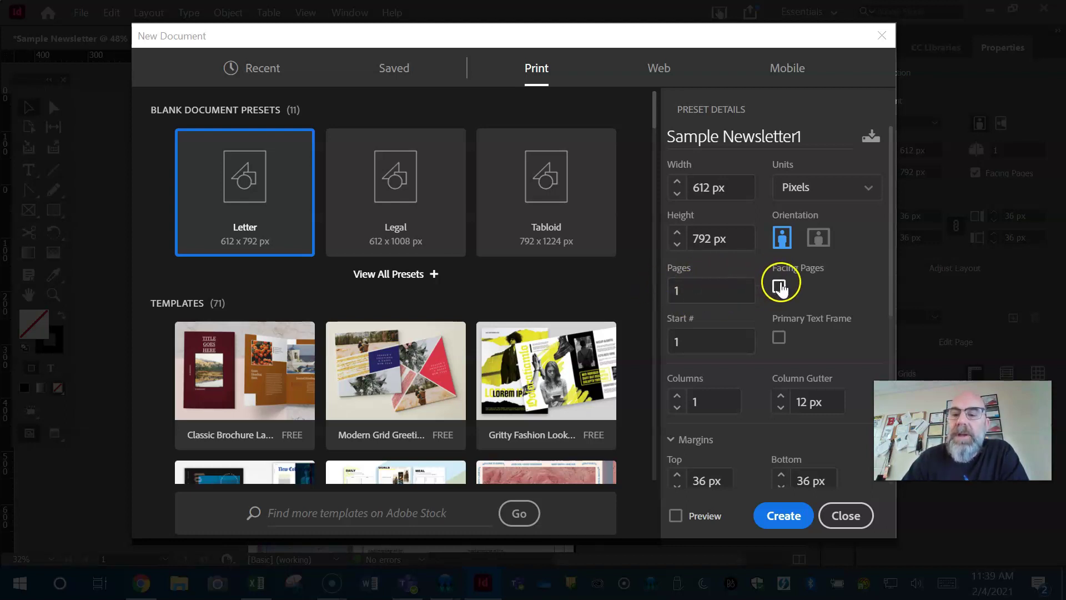
scroll(814, 284, "down", 2)
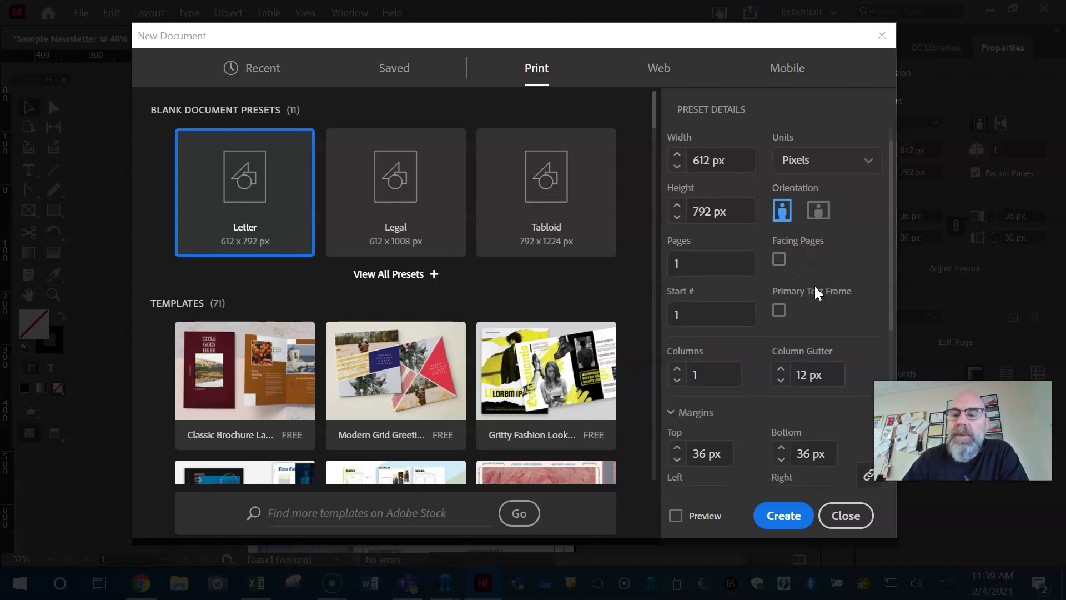
scroll(814, 285, "down", 2)
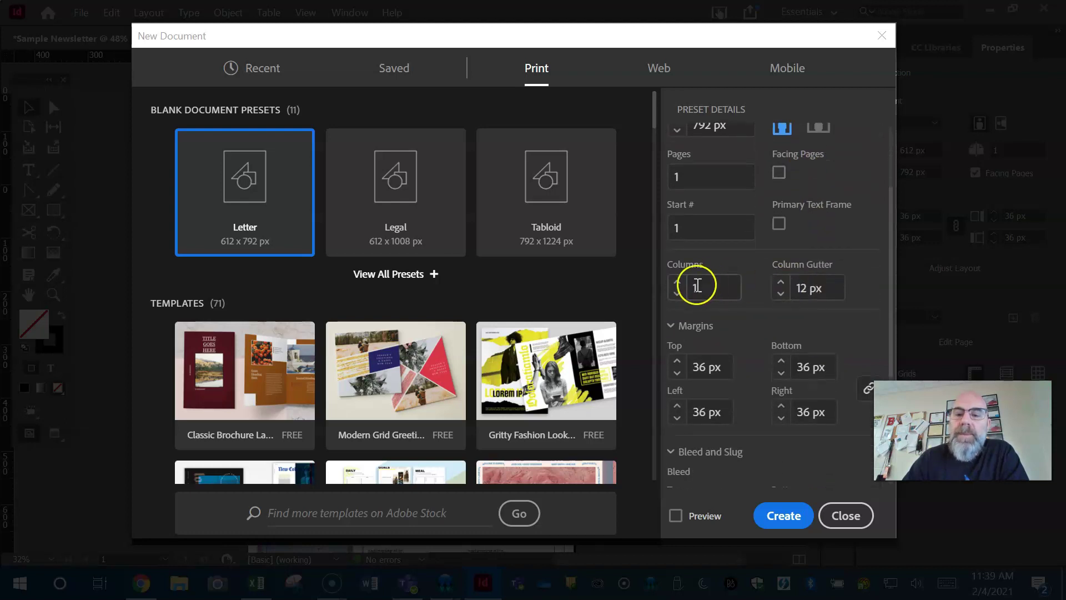
left_click(678, 283)
left_click(679, 283)
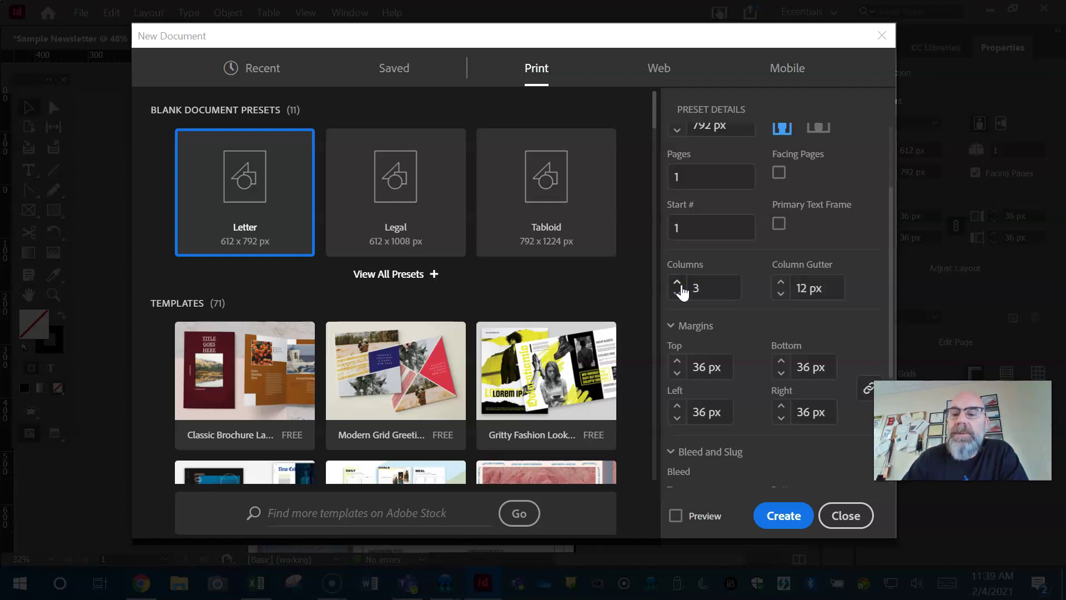
- Set the bleed to 10 px on all four sides, using linked values
scroll(682, 292, "down", 4)
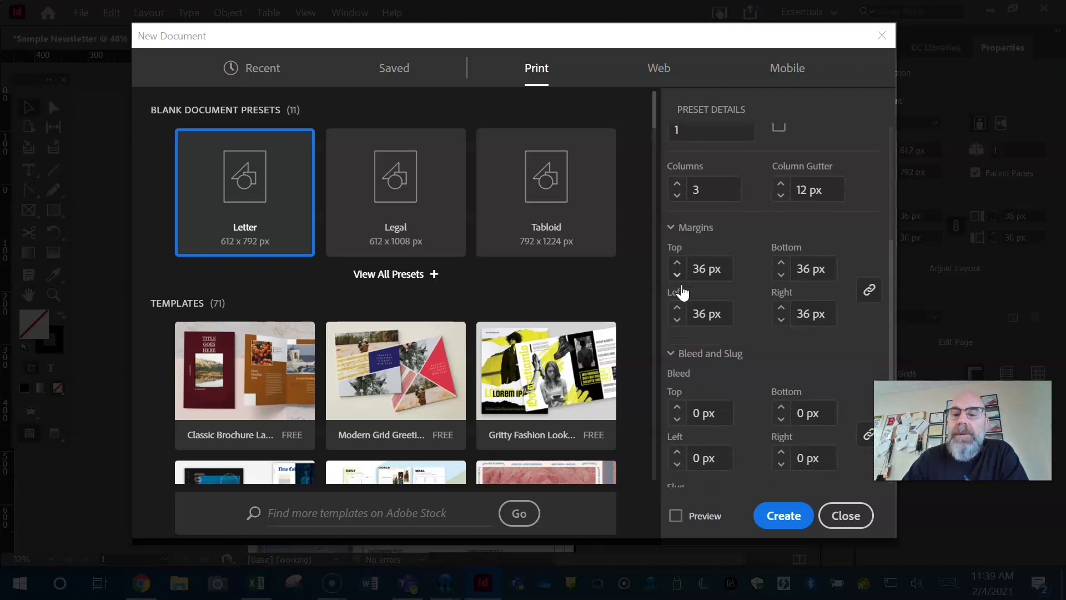
scroll(683, 292, "down", 4)
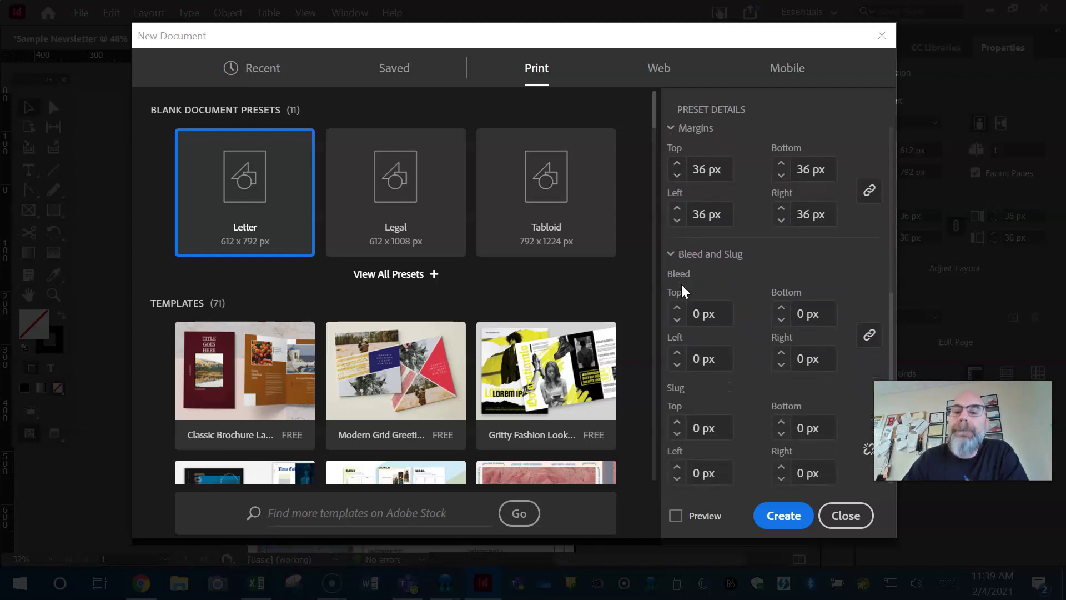
double_click(699, 311)
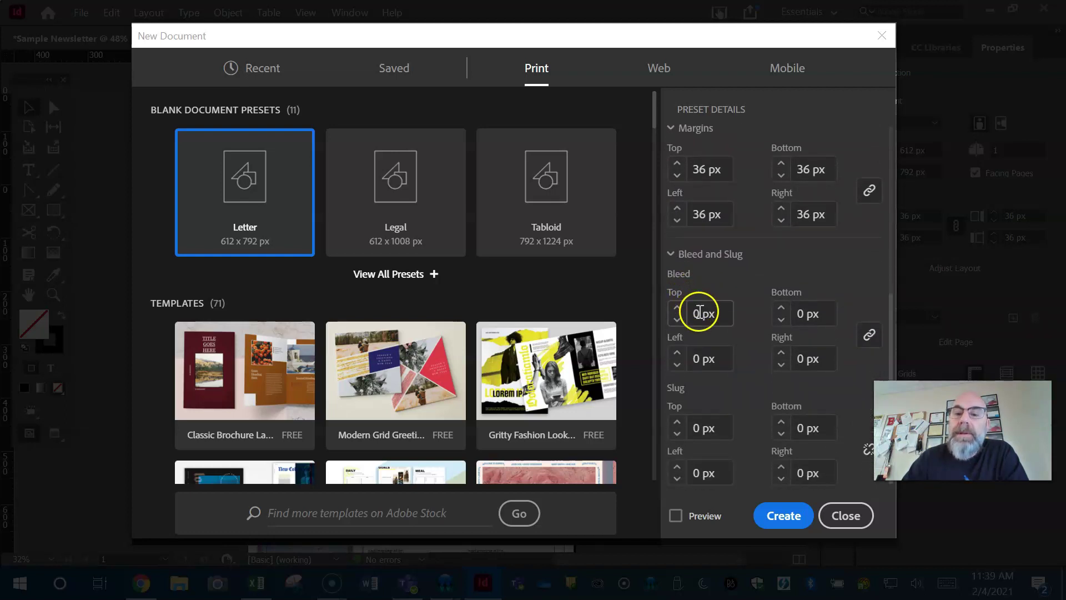
left_click(699, 312)
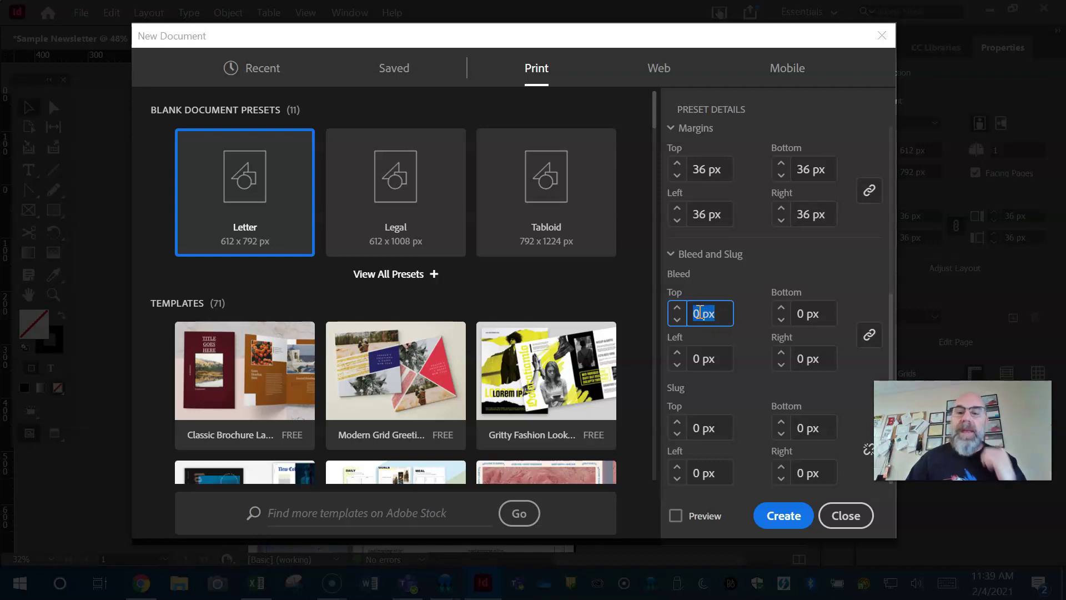
type("10")
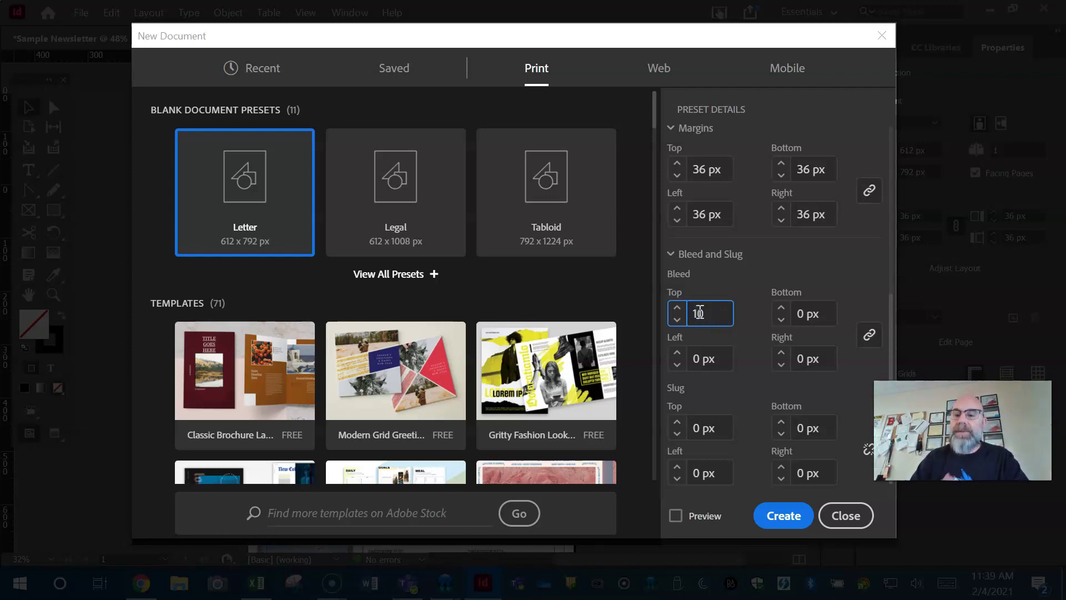
left_click(868, 335)
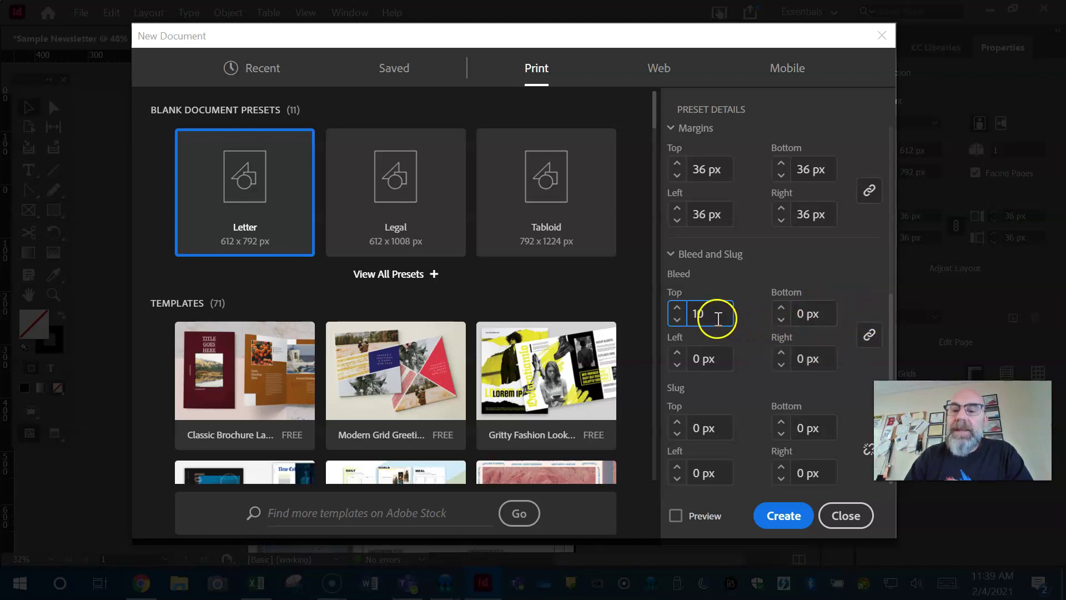
left_click(829, 317)
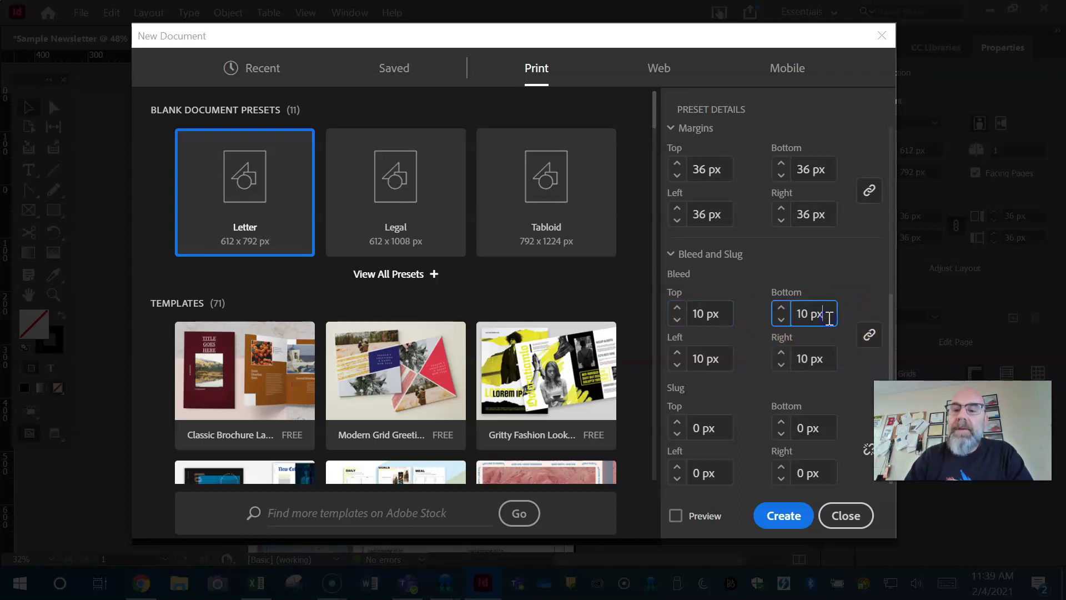
- Lower the linked bleed values to 0 px on all sides
key("Down")
key("Down")
key("Down")
key("Down")
key("Down")
key("Down")
key("Down")
left_click(822, 317)
left_click(781, 319)
left_click(782, 319)
left_click(782, 320)
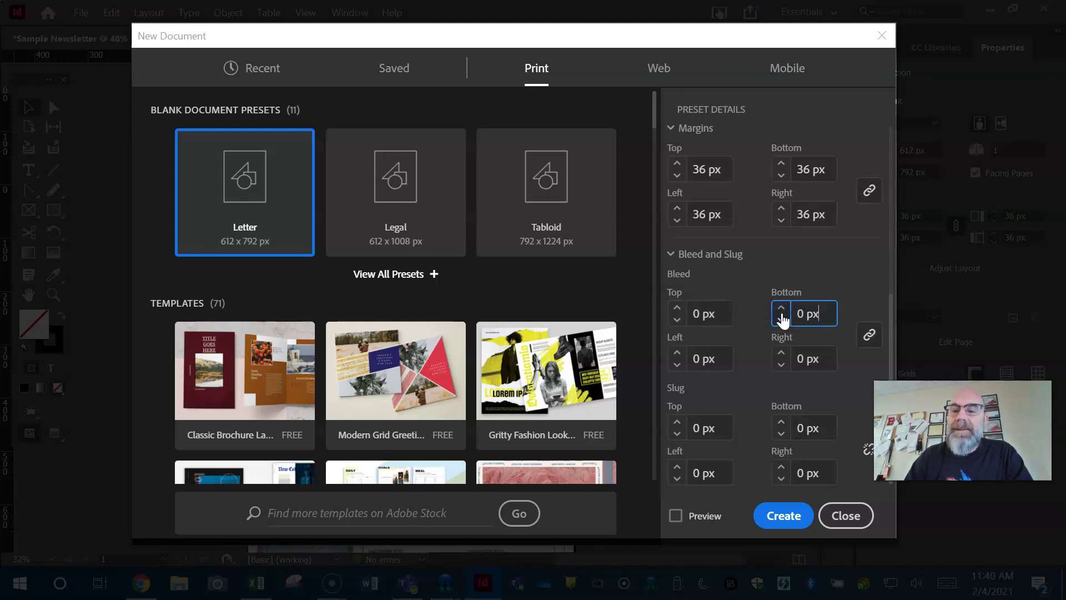
- Raise the linked bleed values back to 10 px on all sides
left_click(782, 309)
left_click(782, 309)
left_click(782, 308)
left_click(782, 309)
left_click(782, 309)
left_click(782, 309)
left_click(782, 309)
left_click(782, 309)
left_click(782, 309)
left_click(782, 309)
left_click(858, 270)
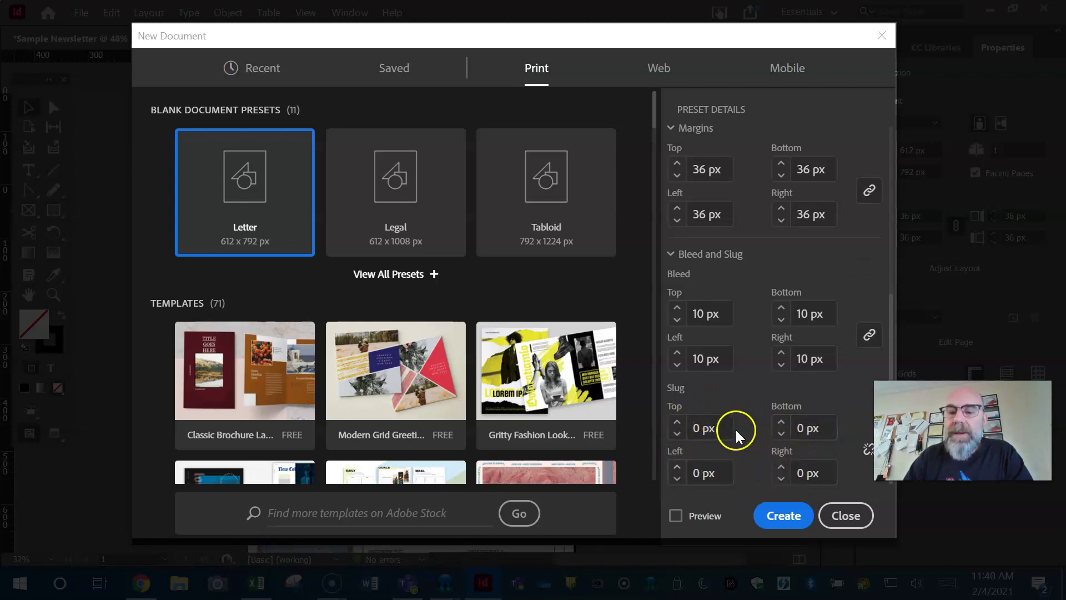
- Create the Sample Newsletter1 document with the configured settings
left_click(792, 519)
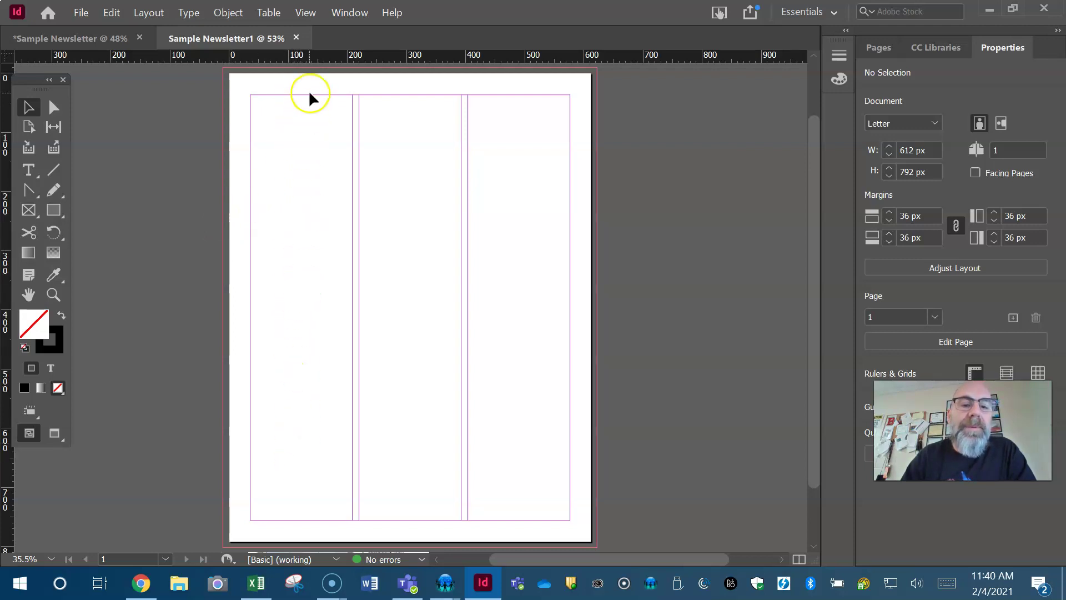
left_click(303, 311)
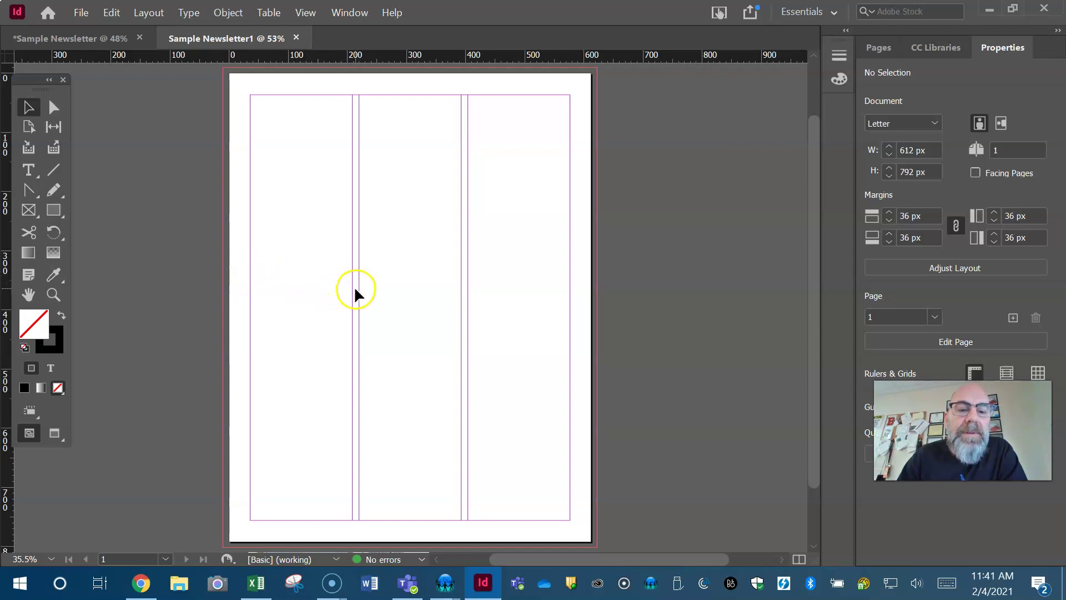
- Draw a picture frame about 632 by 232 px across the page's upper bleed area and place the graduation throwing hats image in it
left_click(28, 209)
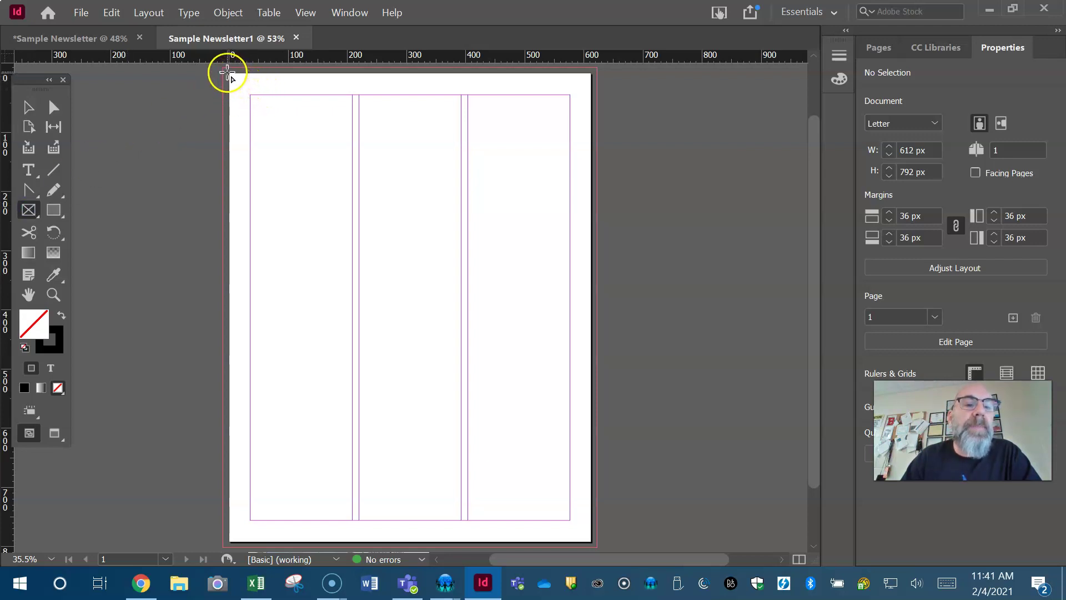
left_click_drag(223, 69, 598, 205)
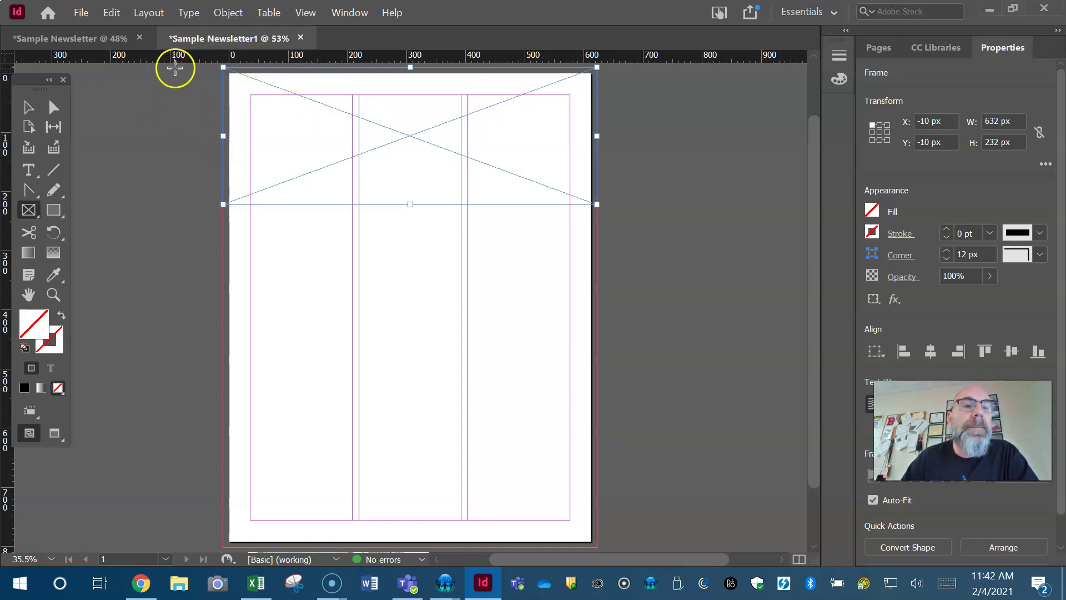
left_click(84, 12)
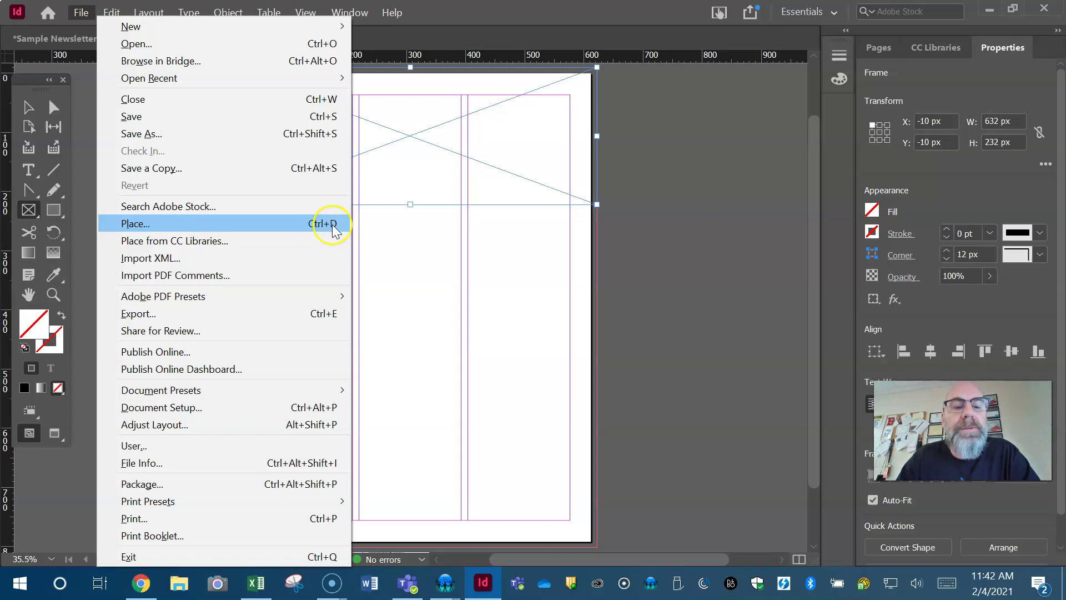
left_click(279, 222)
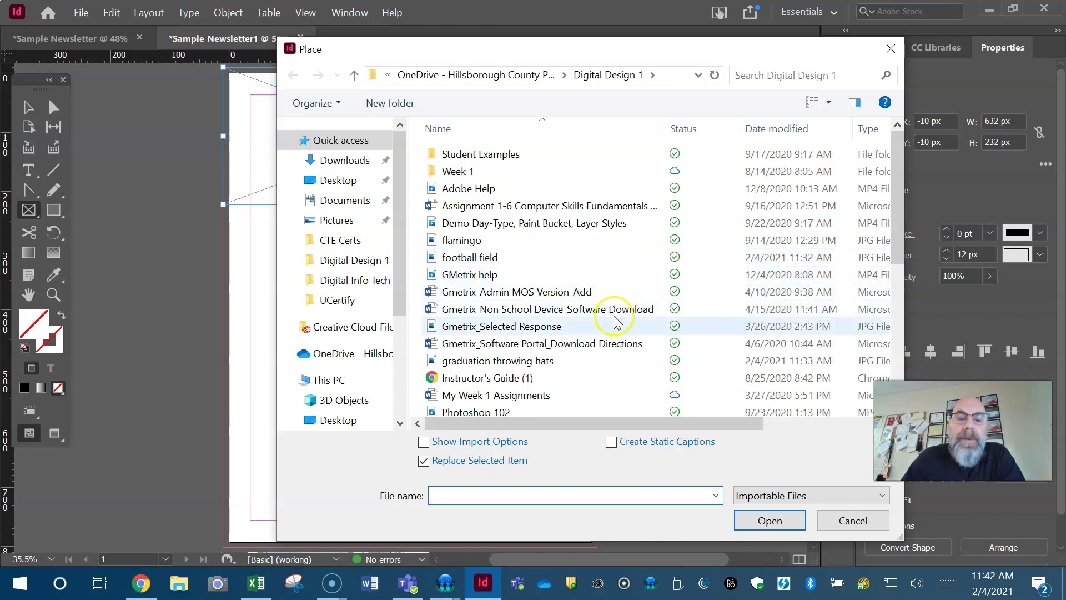
left_click(497, 362)
left_click(768, 519)
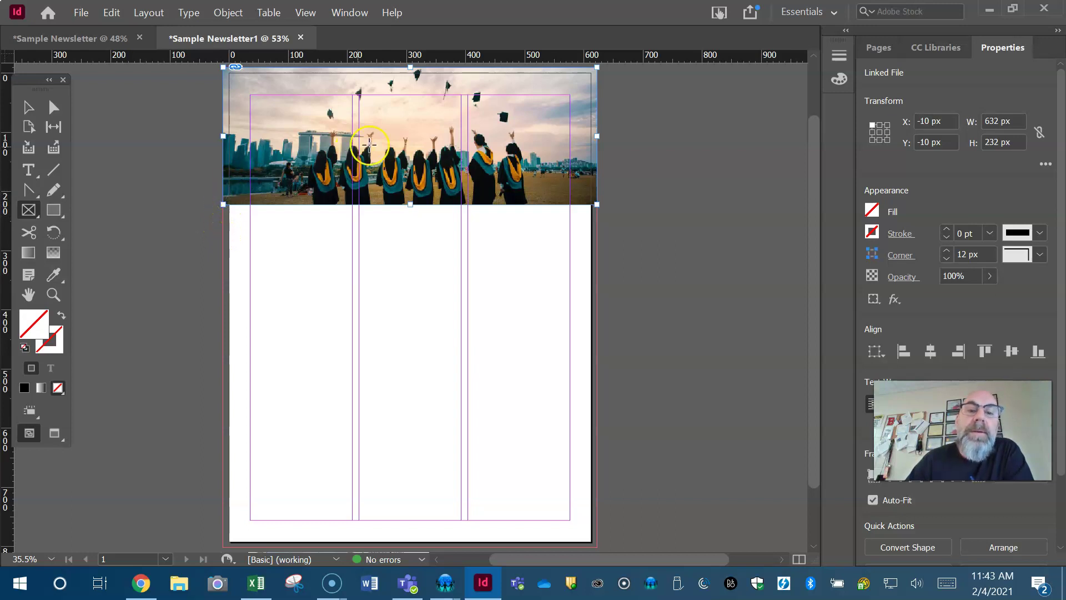
- Try shifting the graduation image down inside its frame, restore its original position and deselect it
left_click(26, 108)
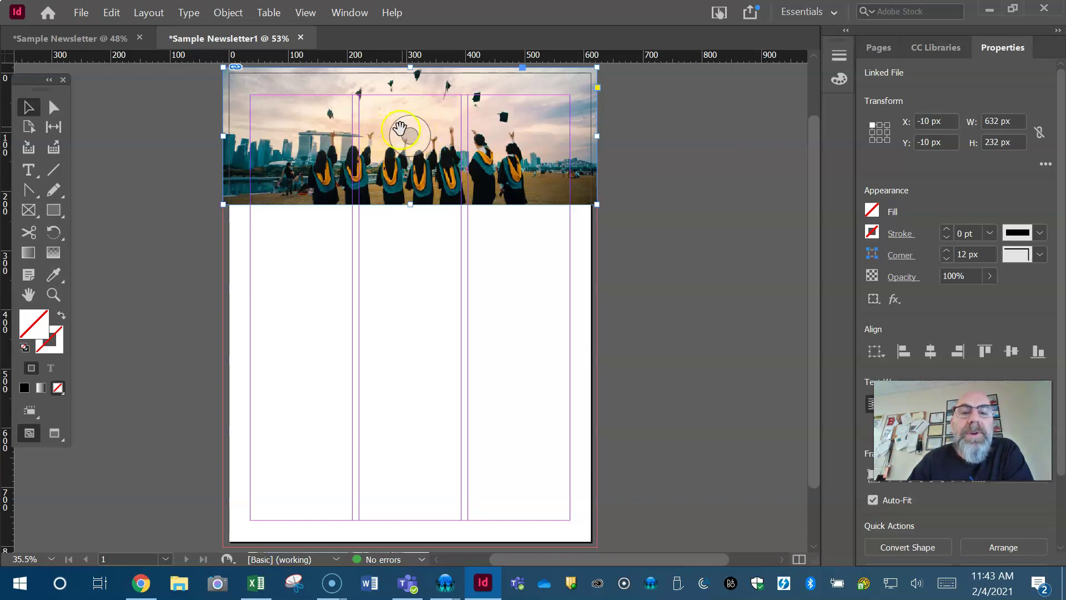
left_click_drag(411, 137, 414, 193)
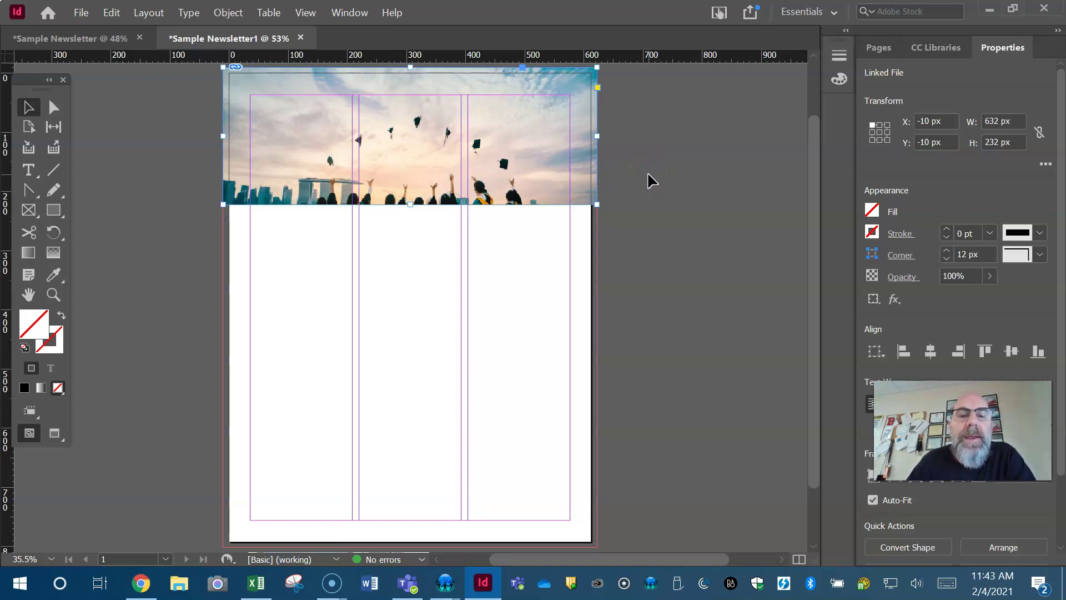
left_click_drag(412, 132, 407, 173)
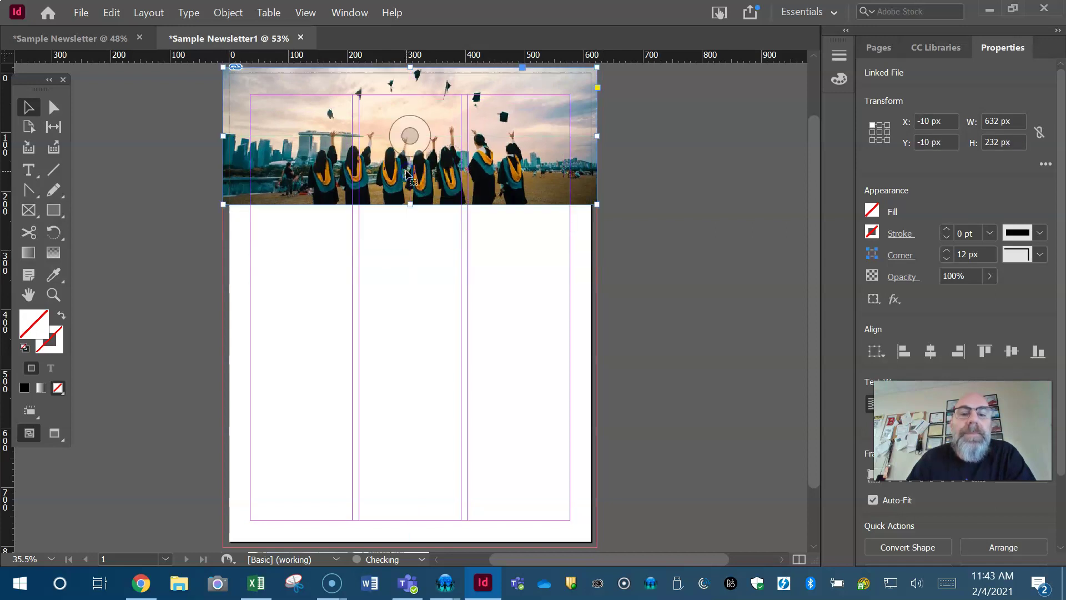
left_click(188, 147)
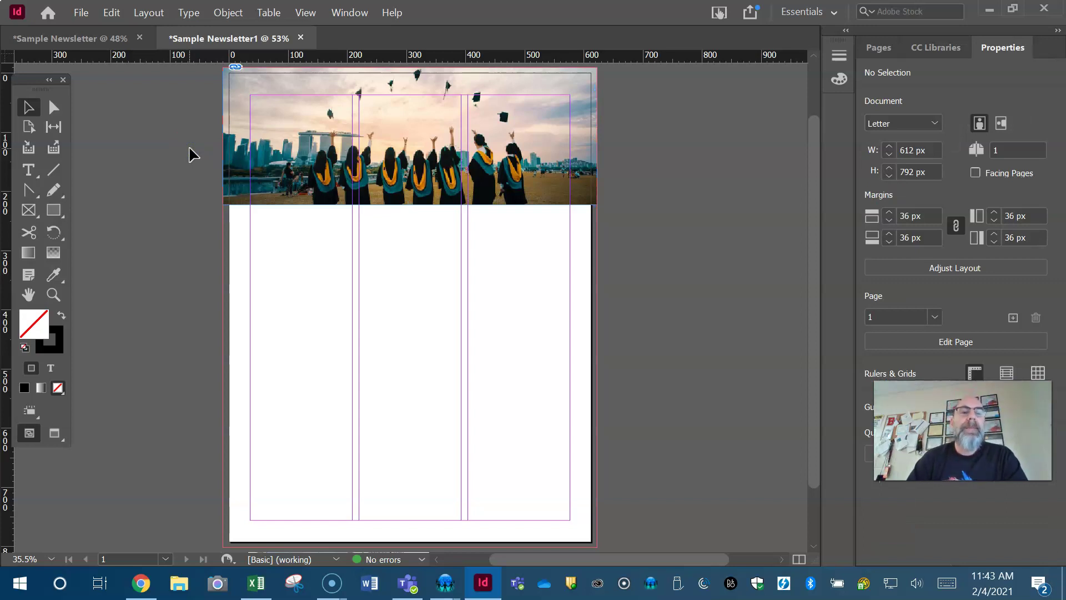
- Check the sample's header, and add a text frame about 356 by 170 px over the image's first two columns reading "Bloomingdale" and "Newsletter" on separate lines
left_click(78, 38)
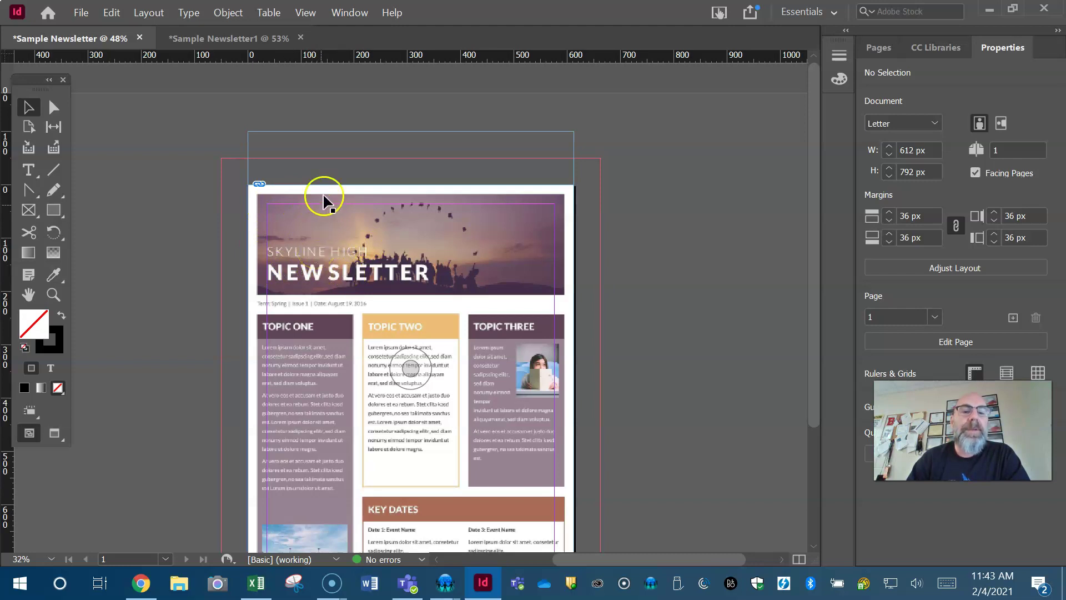
left_click(237, 39)
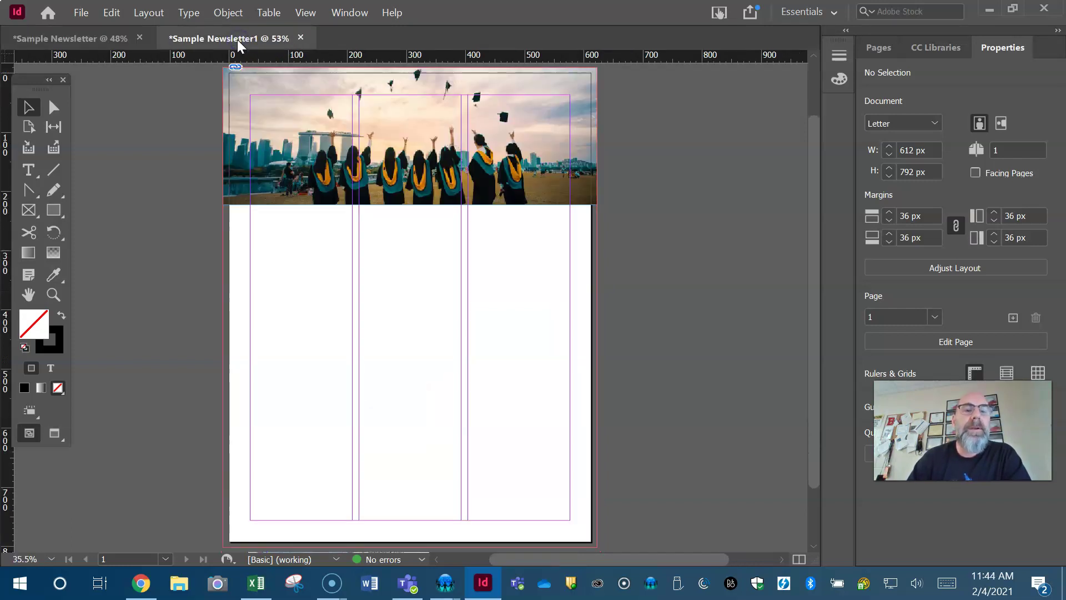
left_click(30, 177)
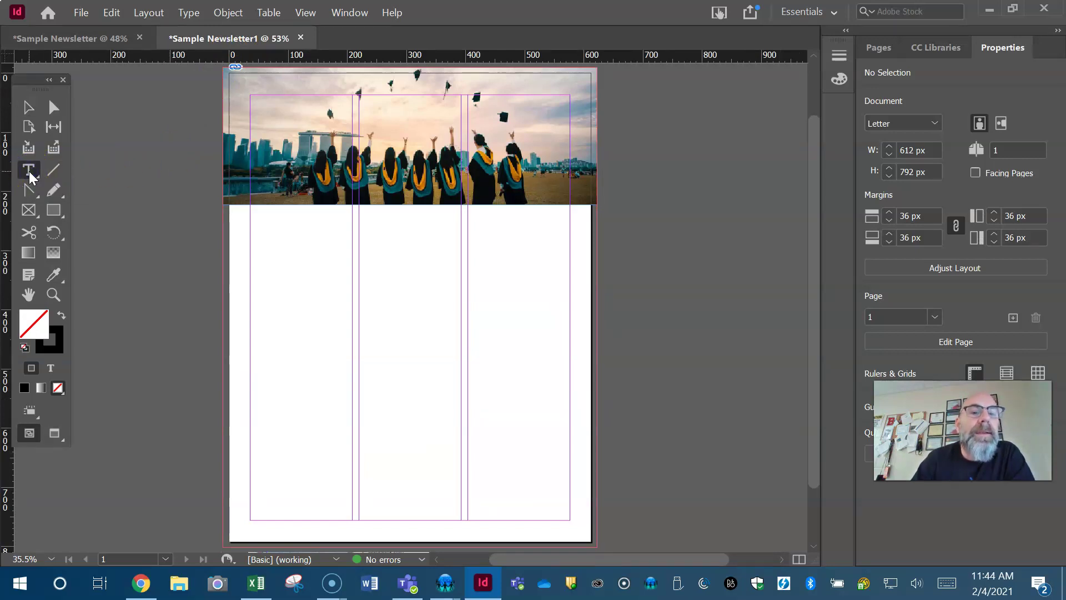
left_click_drag(253, 96, 463, 197)
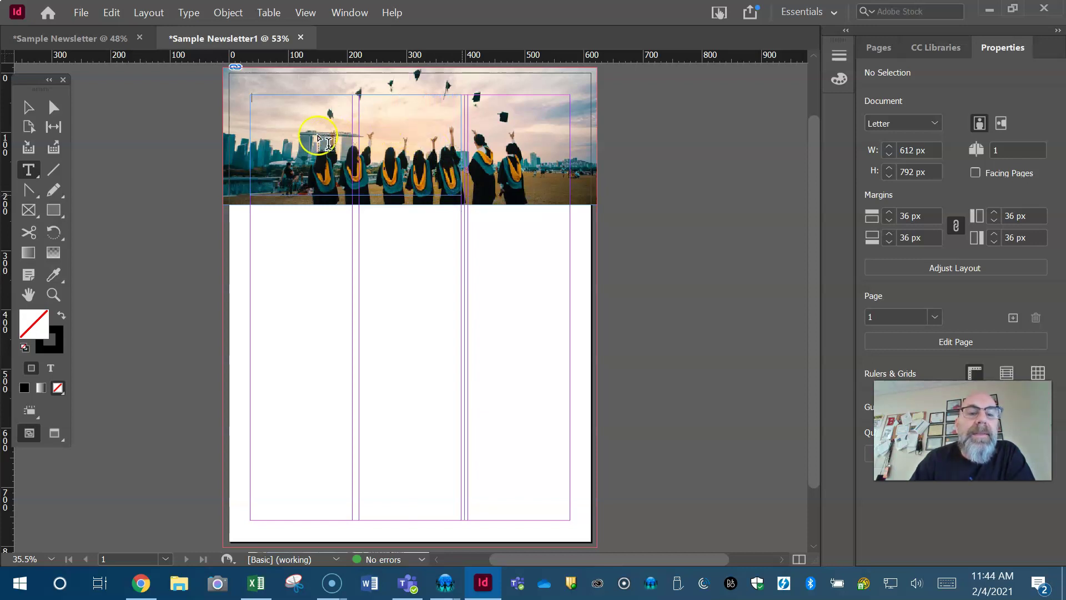
left_click(418, 143)
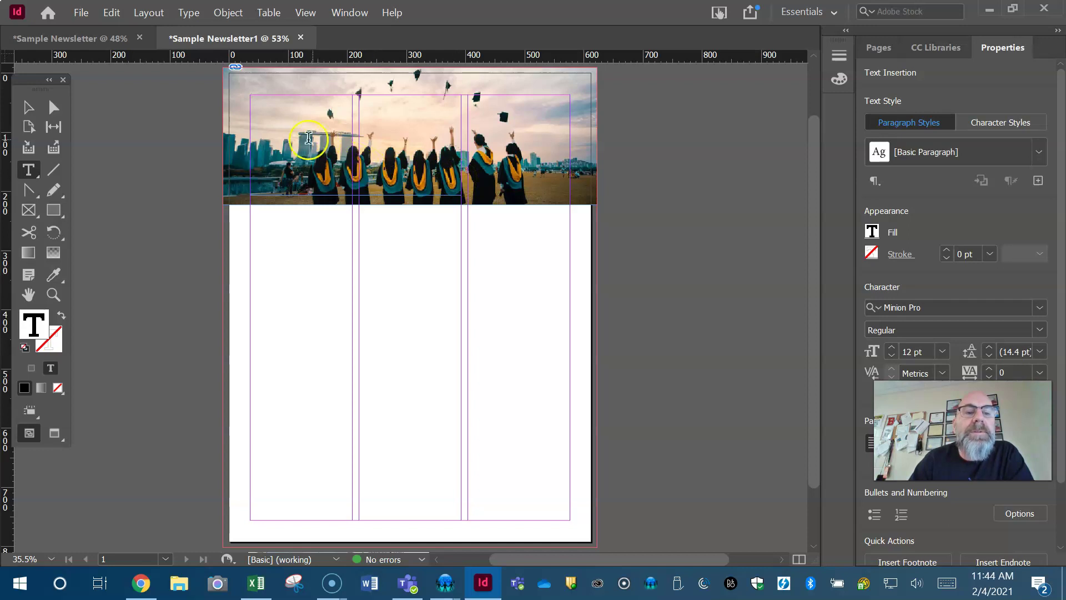
left_click(273, 119)
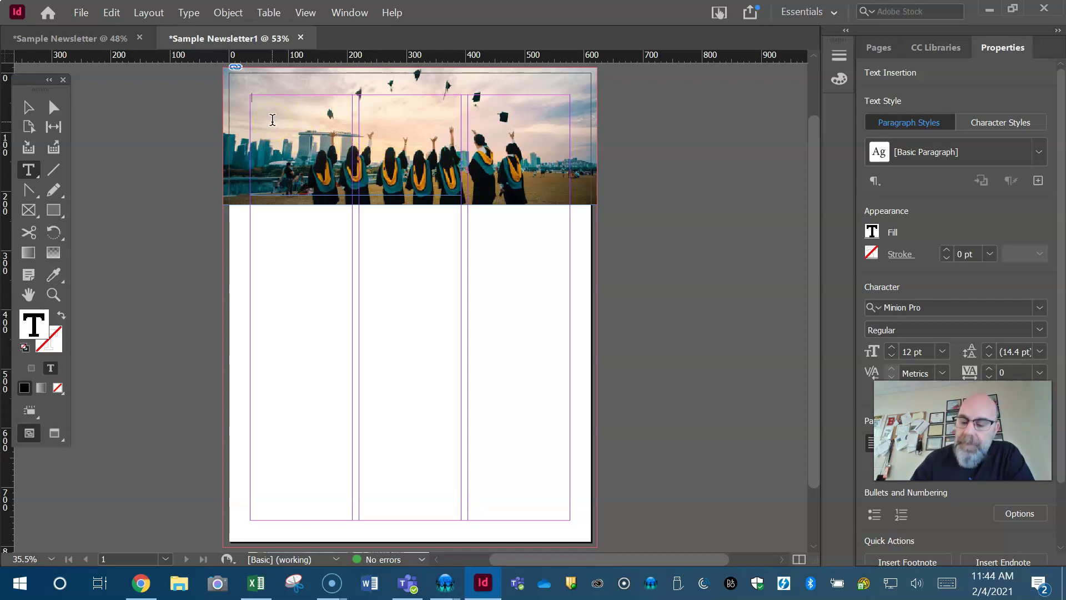
type("Bloomingdale")
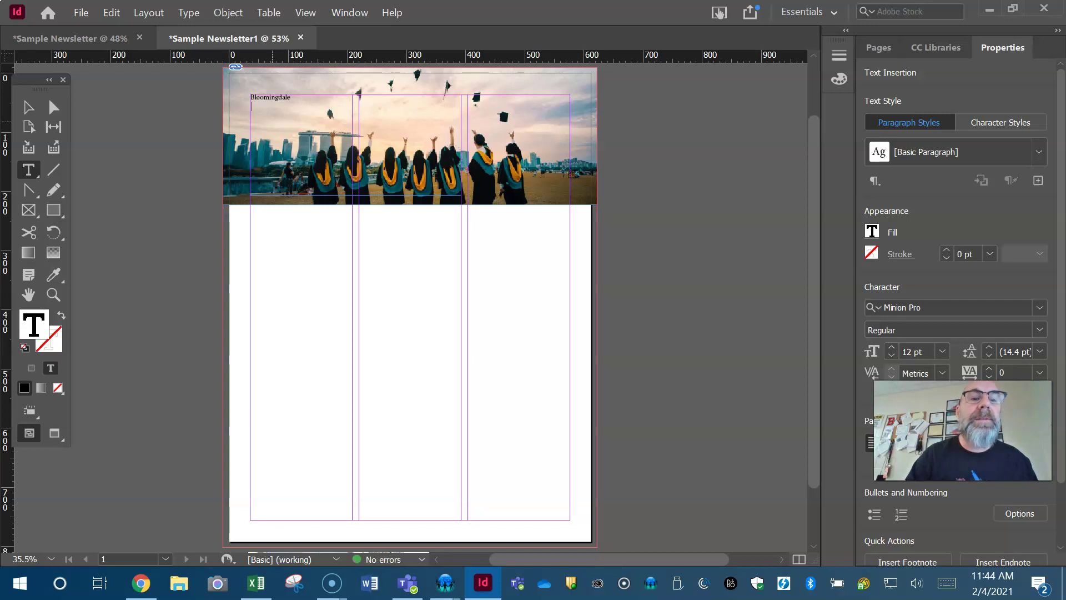
type("New")
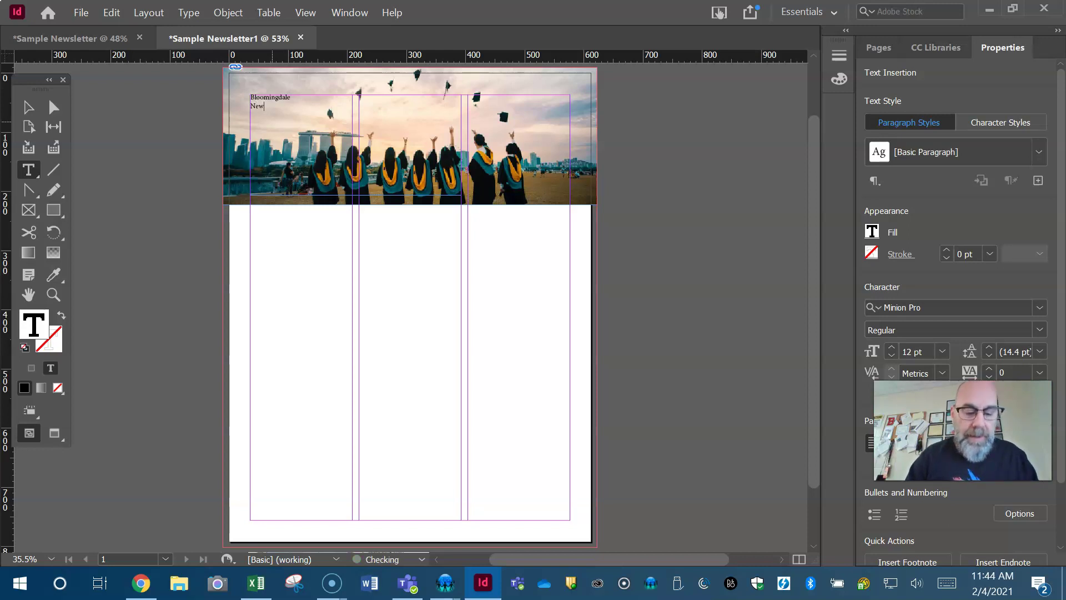
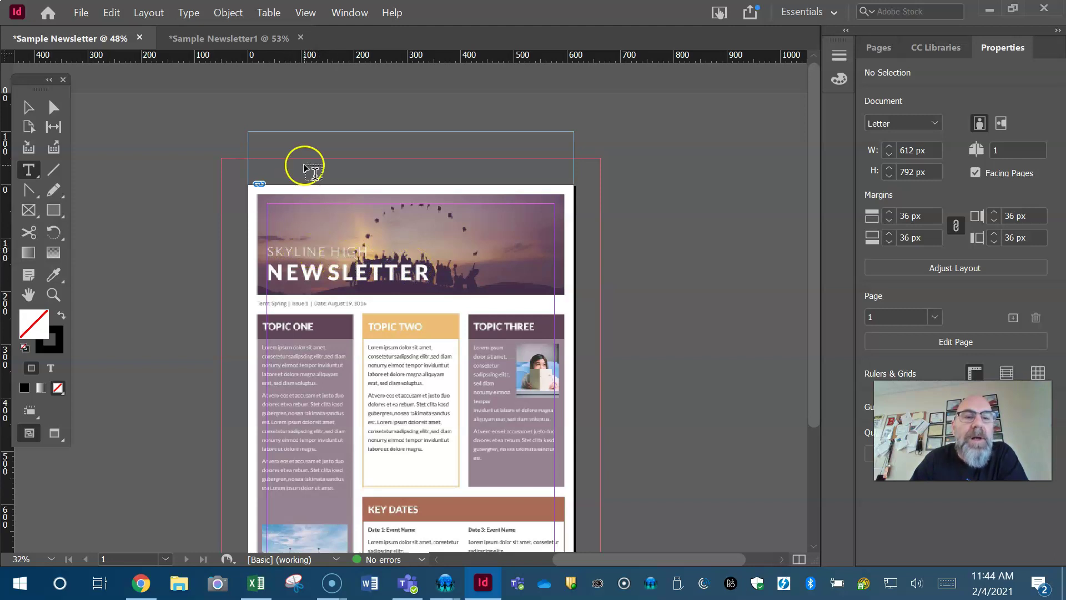
- In Sample Newsletter1, shorten the title text frame to about 70 px high and move it down to the header image's lower edge
left_click(229, 42)
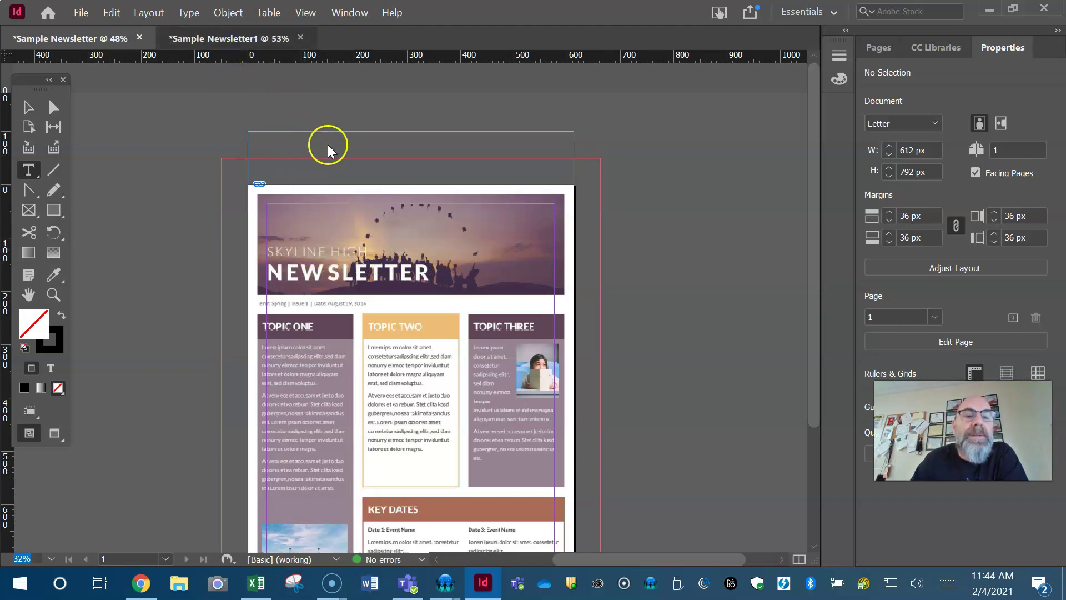
left_click(233, 38)
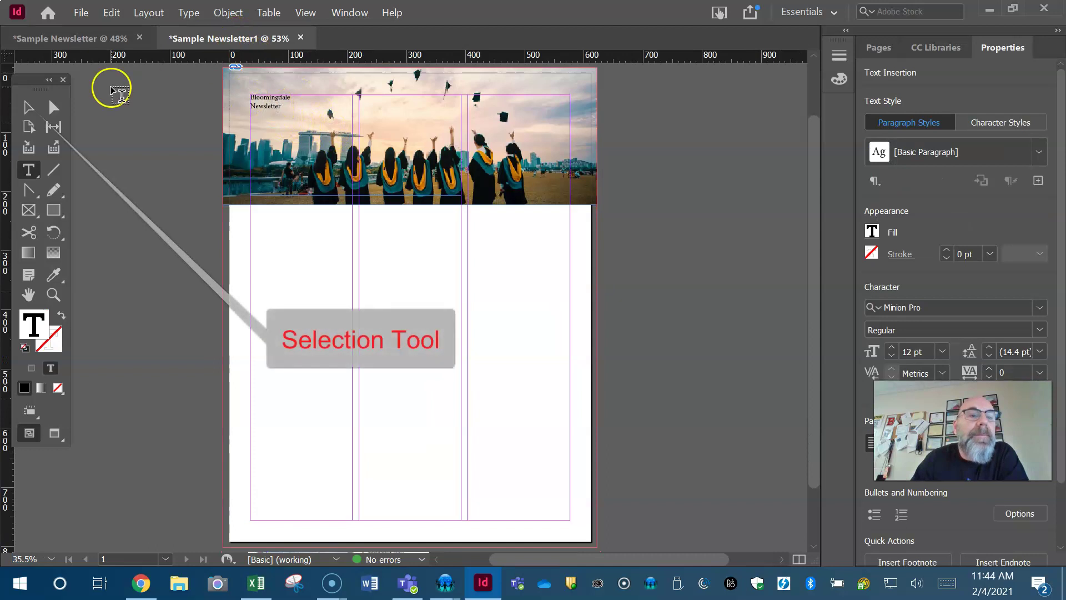
left_click(29, 107)
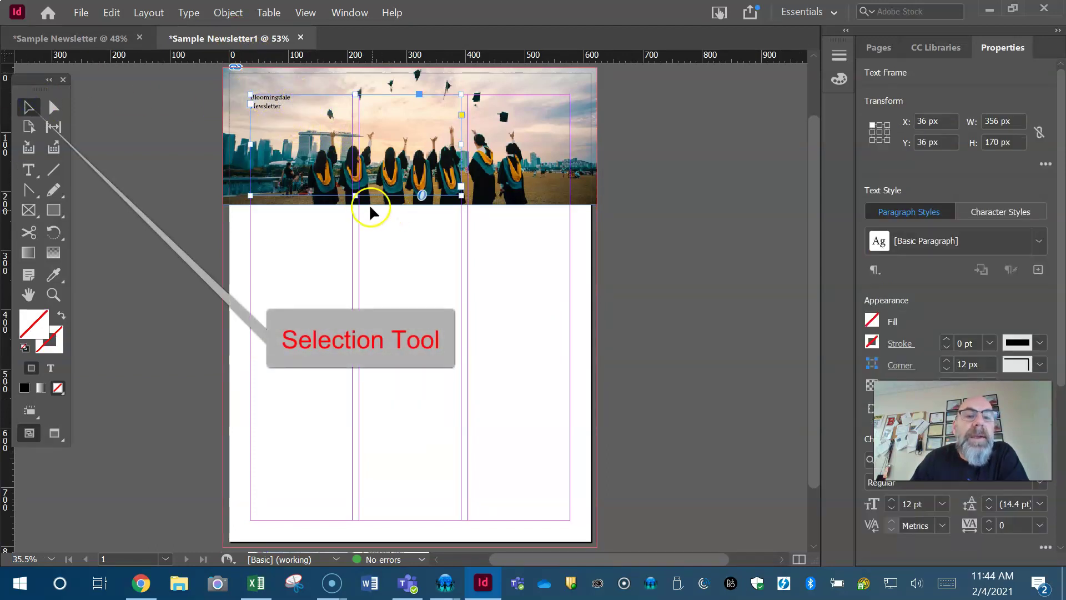
left_click_drag(357, 195, 355, 136)
left_click_drag(330, 92, 331, 165)
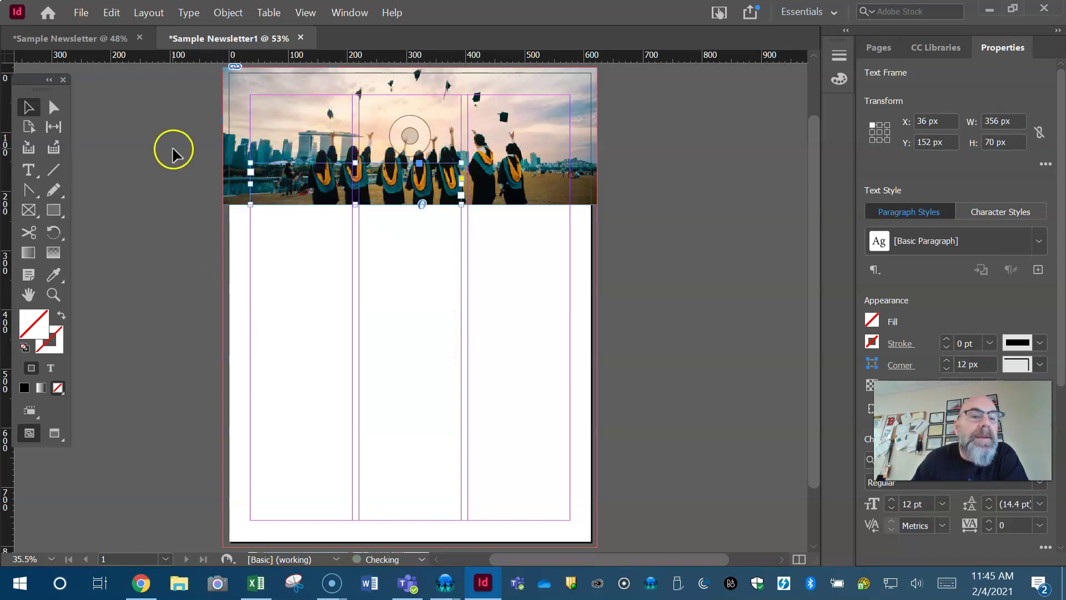
- Select all the title text, float its properties beside the page and set the text fill to [Paper]
left_click(30, 170)
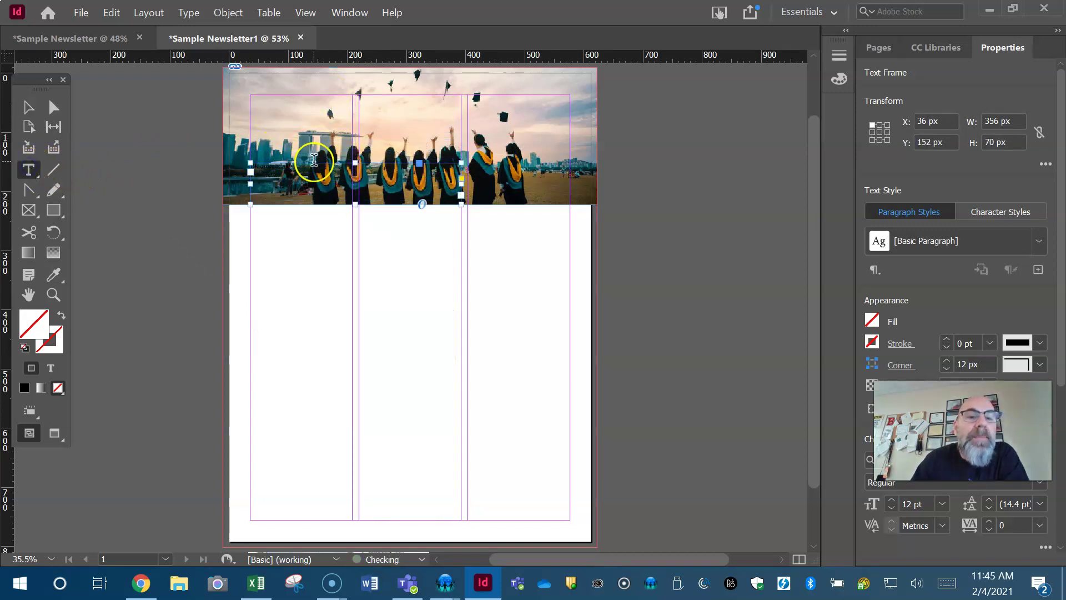
left_click(273, 178)
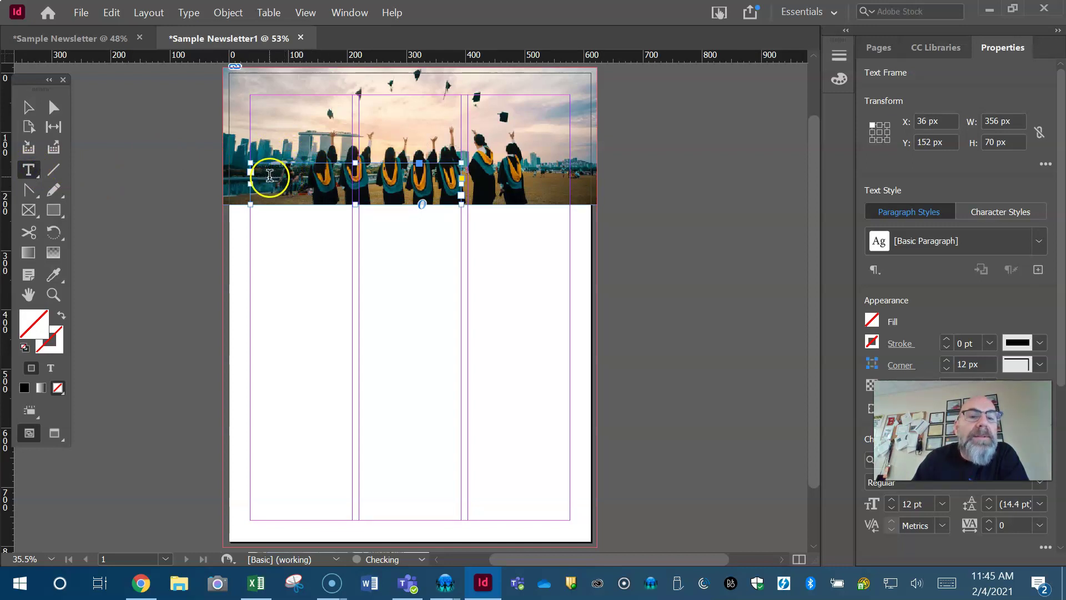
left_click(264, 182)
key("ctrl+a")
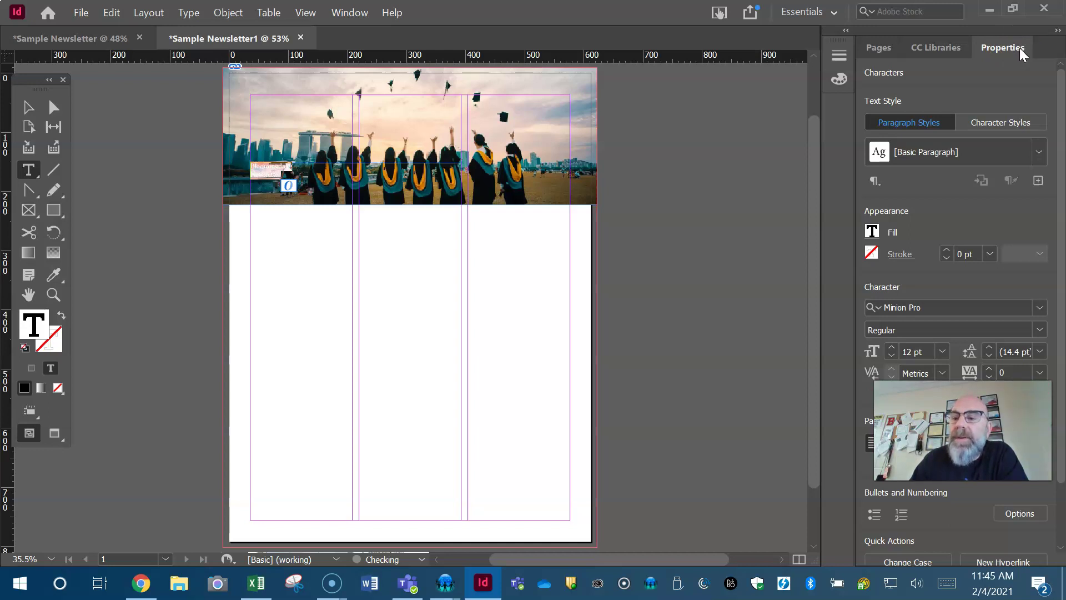
left_click_drag(1019, 48, 637, 67)
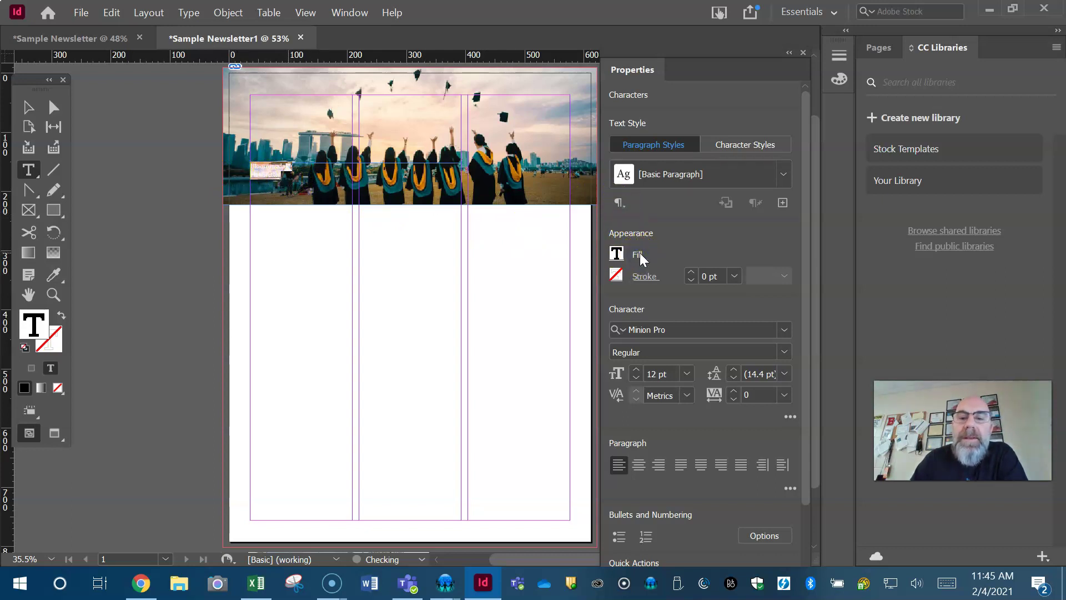
left_click(617, 254)
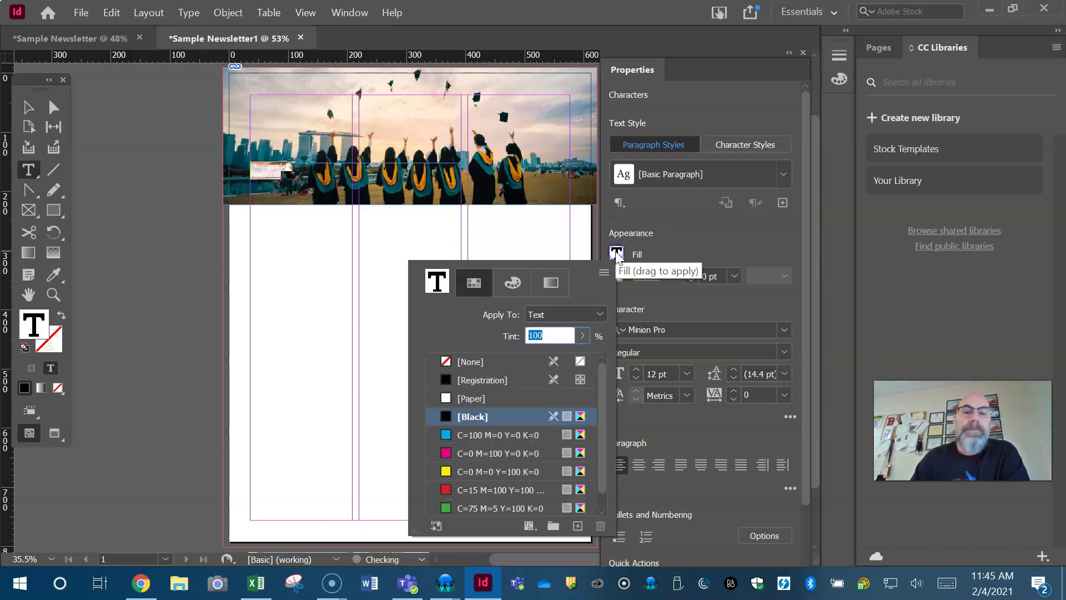
left_click(487, 395)
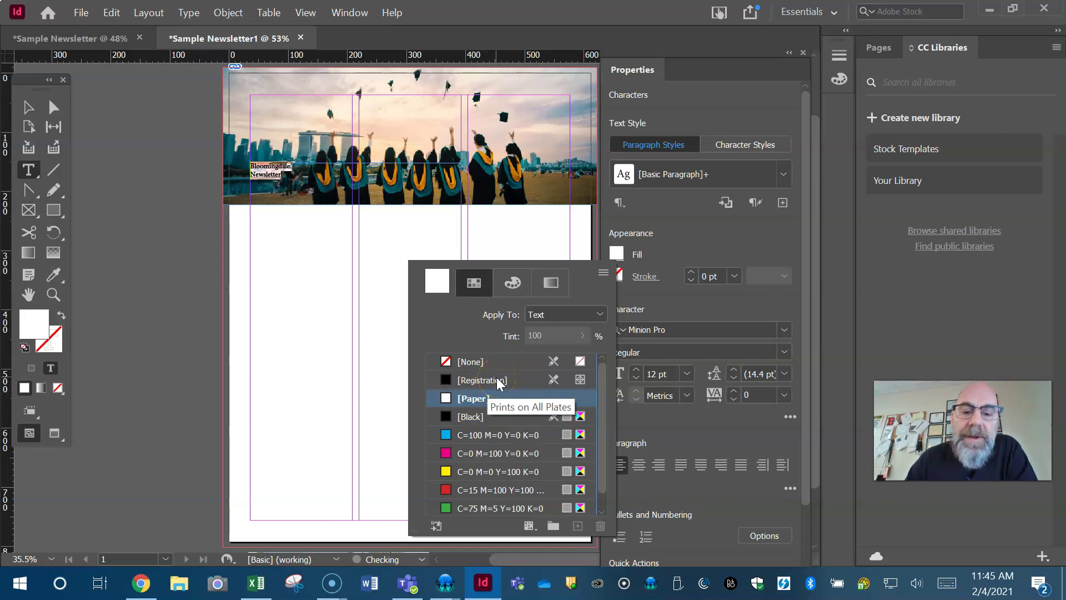
left_click(477, 401)
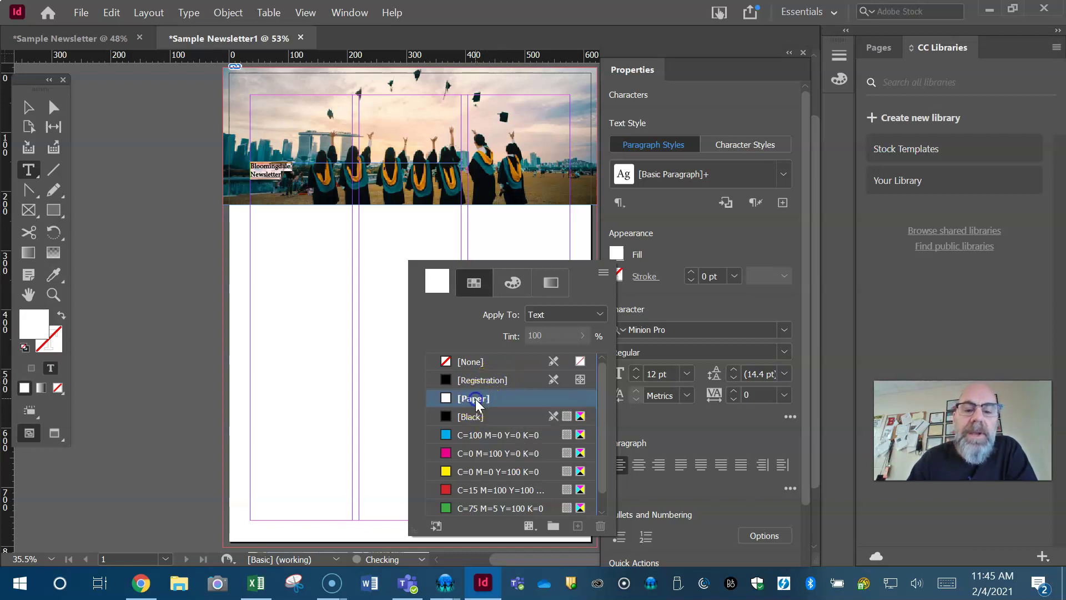
left_click(746, 232)
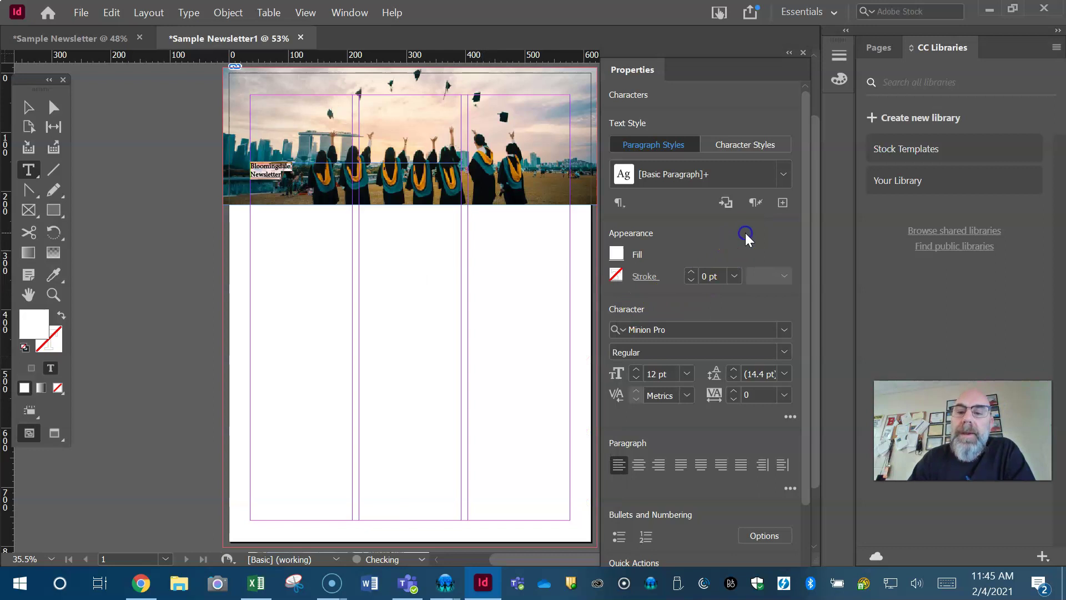
- Increase the font size of both title lines to 22 pt
left_click(636, 369)
left_click(635, 369)
left_click(636, 368)
left_click(636, 369)
left_click(635, 369)
left_click(635, 369)
left_click(635, 369)
left_click(636, 369)
left_click(635, 369)
left_click(636, 369)
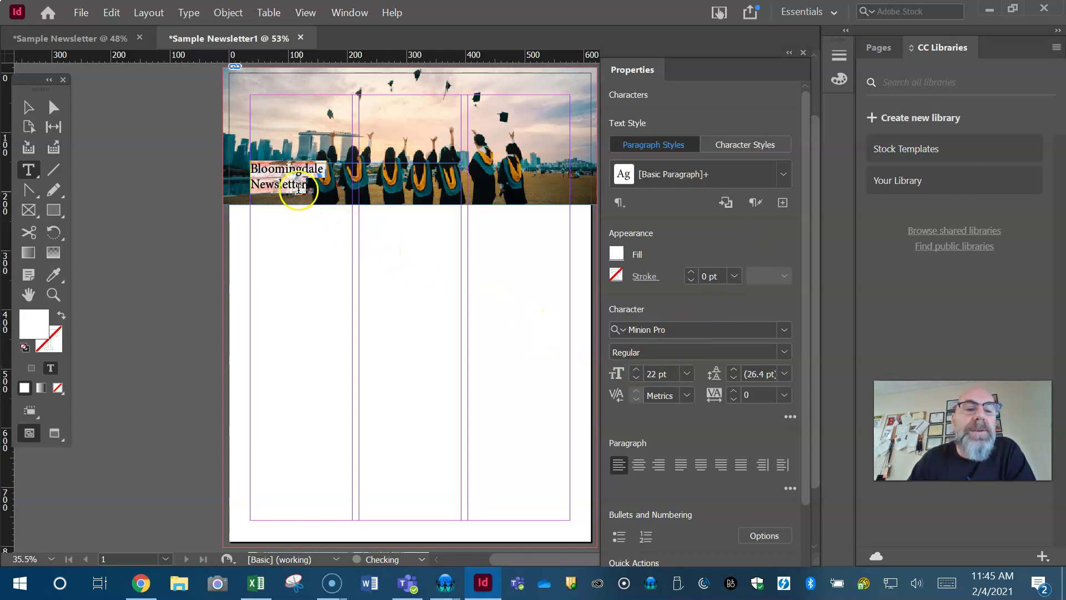
- Select only the word "Newsletter" and increase its font size to 47 pt
left_click(279, 184)
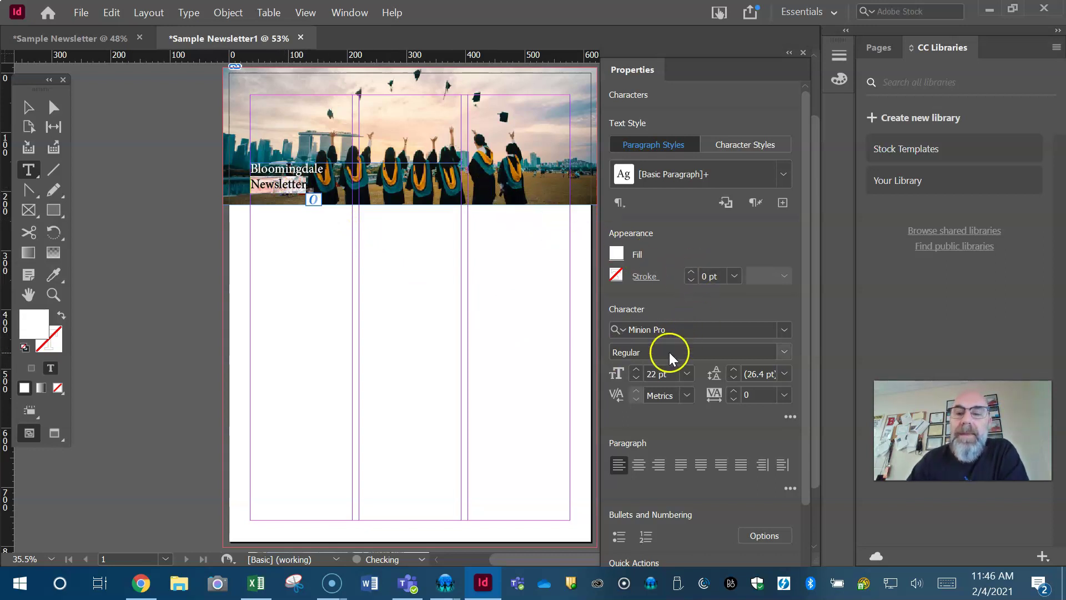
left_click(637, 367)
left_click(638, 367)
left_click(638, 367)
left_click(638, 366)
left_click(637, 367)
left_click(637, 367)
left_click(638, 367)
left_click(637, 366)
left_click(637, 366)
left_click(638, 366)
left_click(637, 367)
left_click(638, 367)
left_click(637, 366)
left_click(638, 367)
left_click(637, 366)
left_click(638, 366)
left_click(637, 366)
left_click(638, 367)
left_click(638, 366)
left_click(637, 367)
left_click(637, 367)
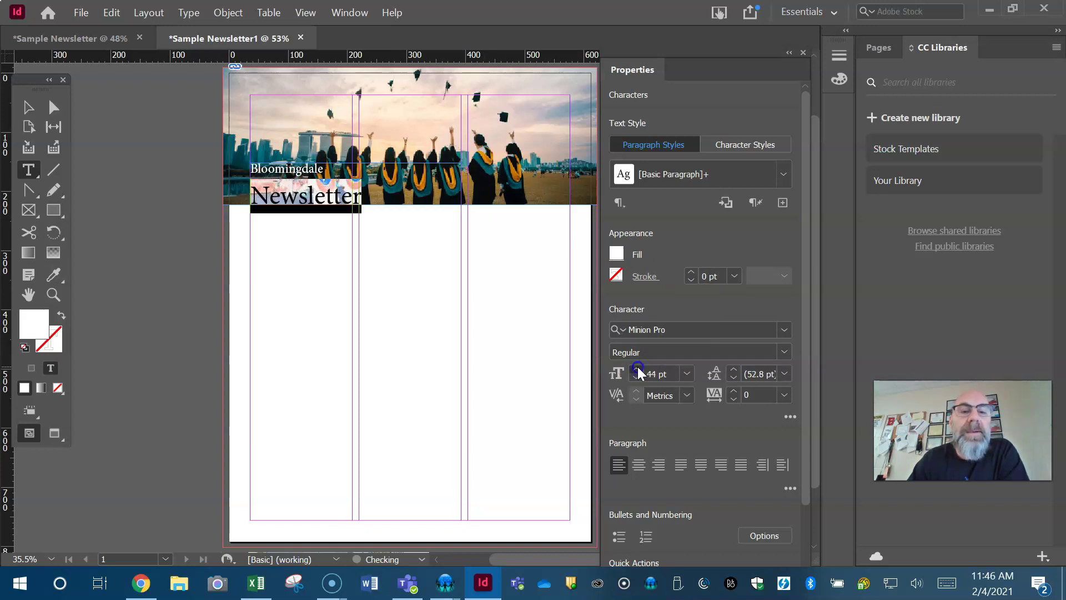
left_click(638, 366)
left_click(637, 366)
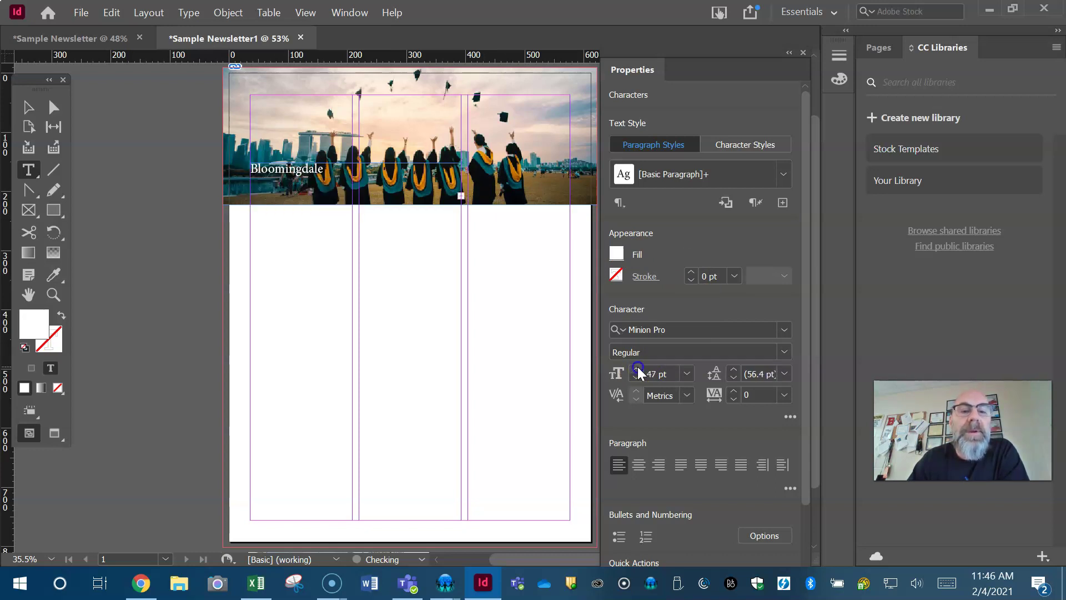
left_click(460, 194)
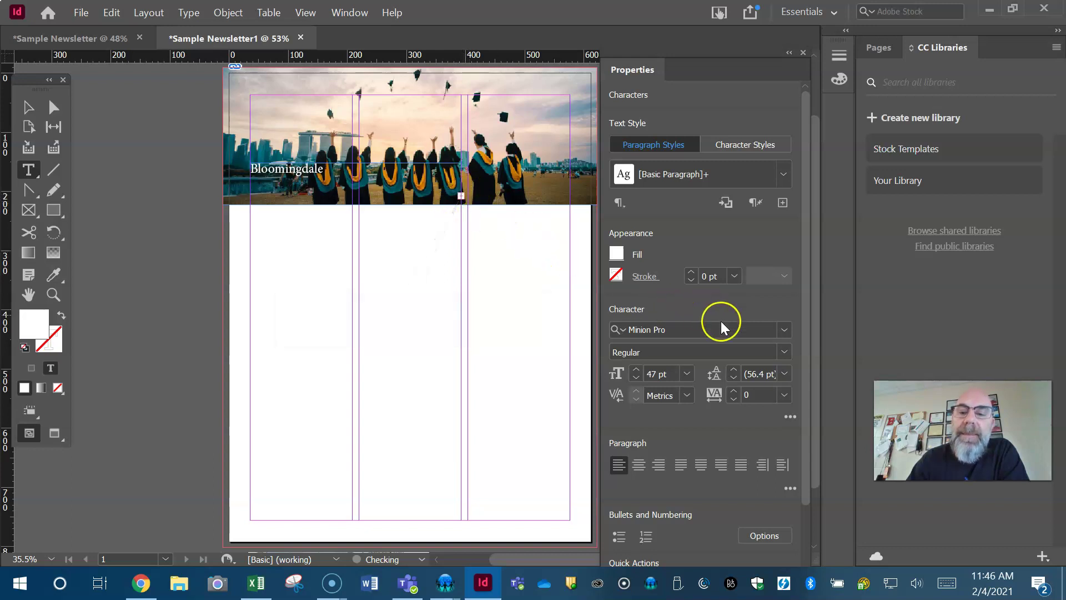
- Reduce the font size of the word "Newsletter" to 45 pt and select the whole title text frame
left_click(636, 377)
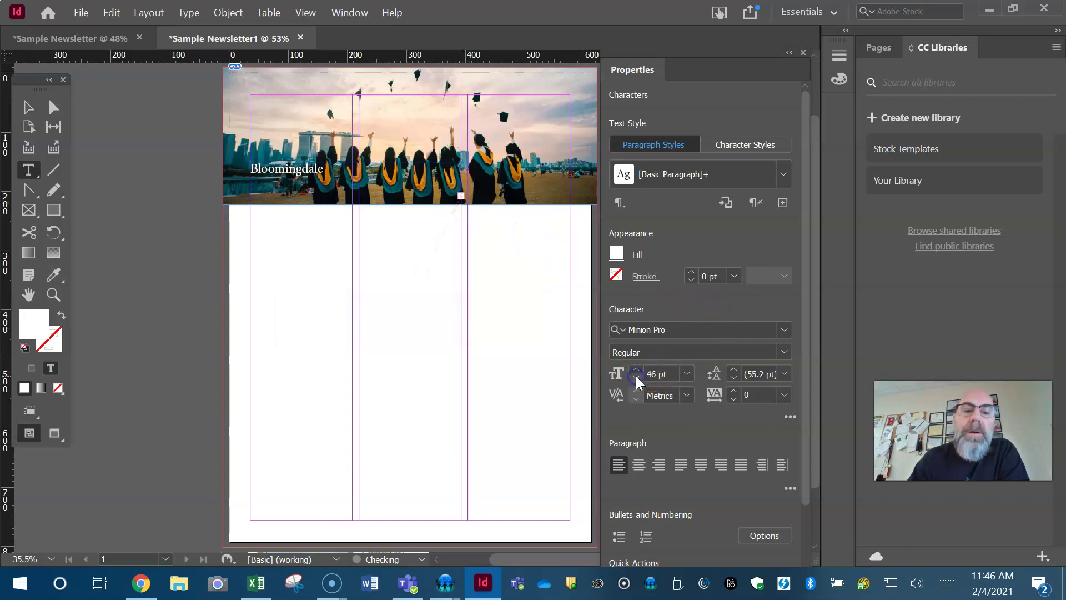
left_click(635, 376)
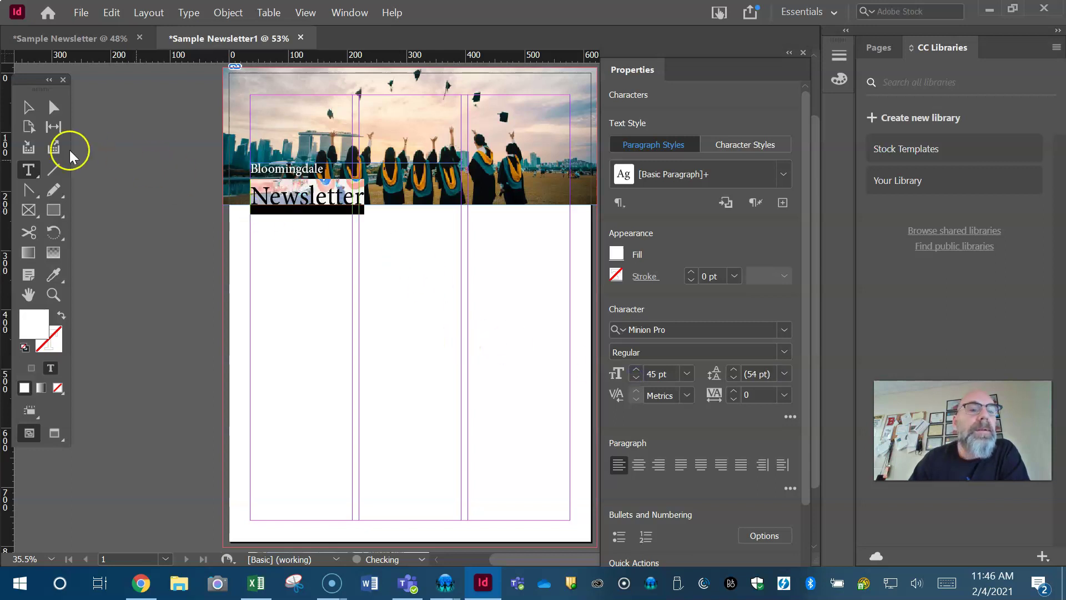
left_click(31, 108)
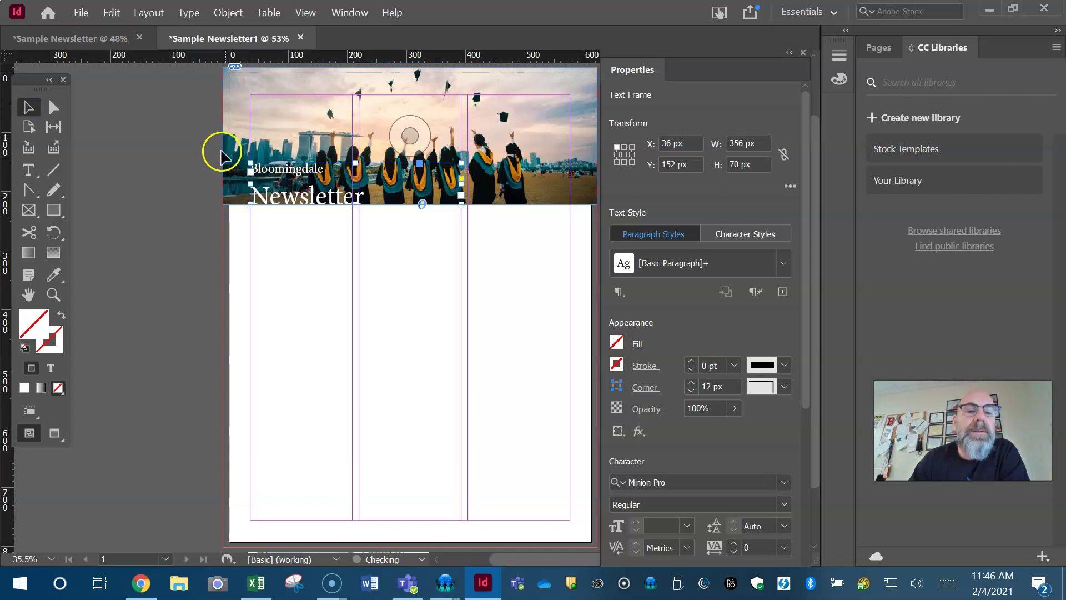
- Nudge the title text frame up over the header image to X 37 px, Y 126 px
key("Up")
key("Up")
key("Up")
key("Up")
key("Up")
key("Up")
key("Up")
key("Up")
key("Up")
key("Up")
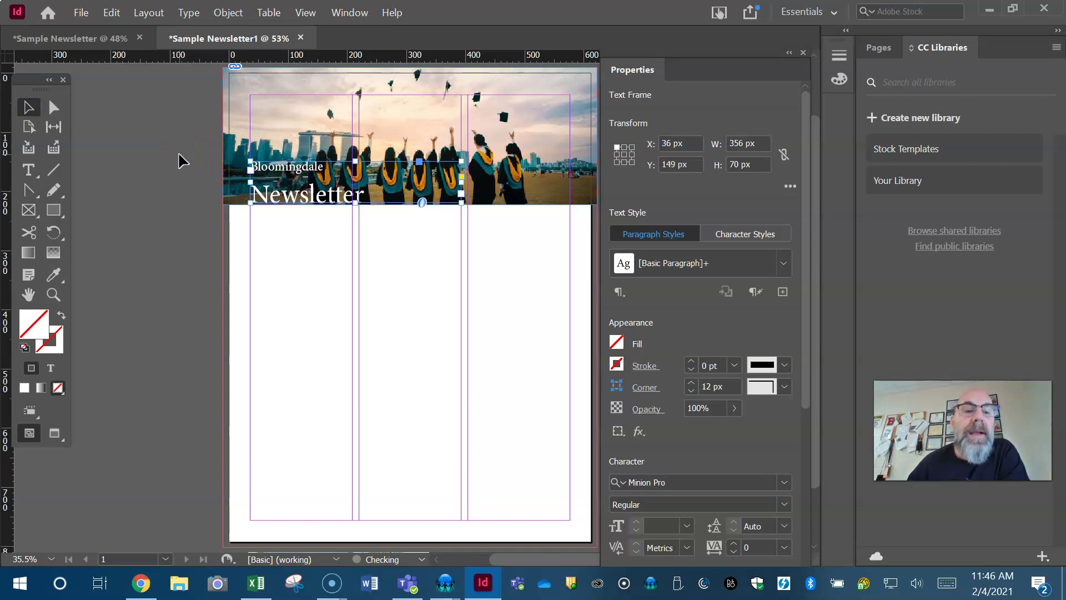
key("Up")
key("Up")
key("Up")
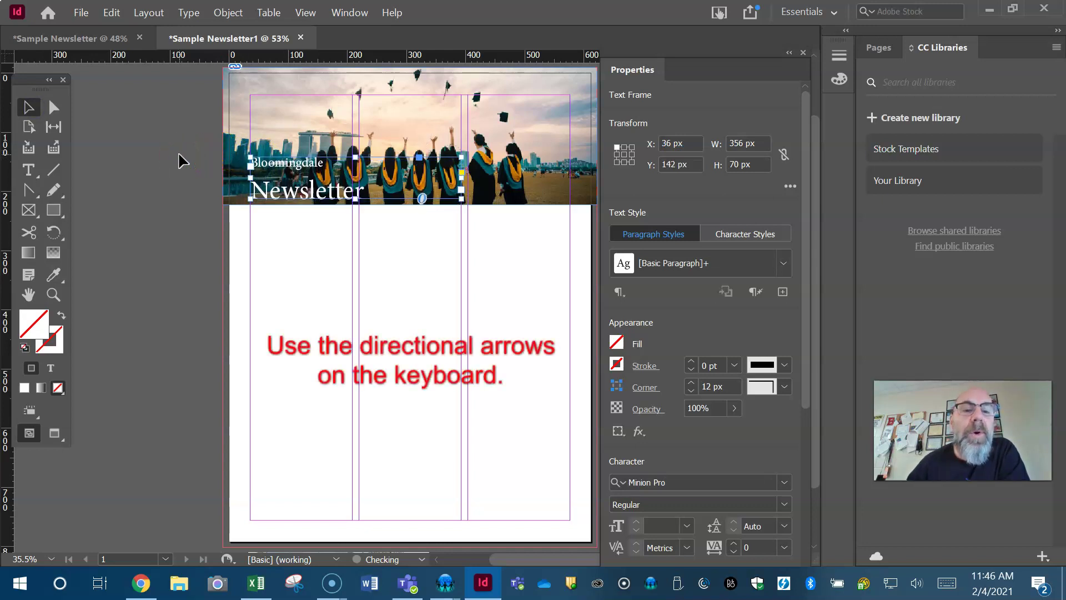
key("Up")
key("Up")
key("Up")
key("Up")
key("Up")
key("Up")
key("Up")
key("Right")
key("Right")
key("Right")
key("Right")
key("Right")
key("Right")
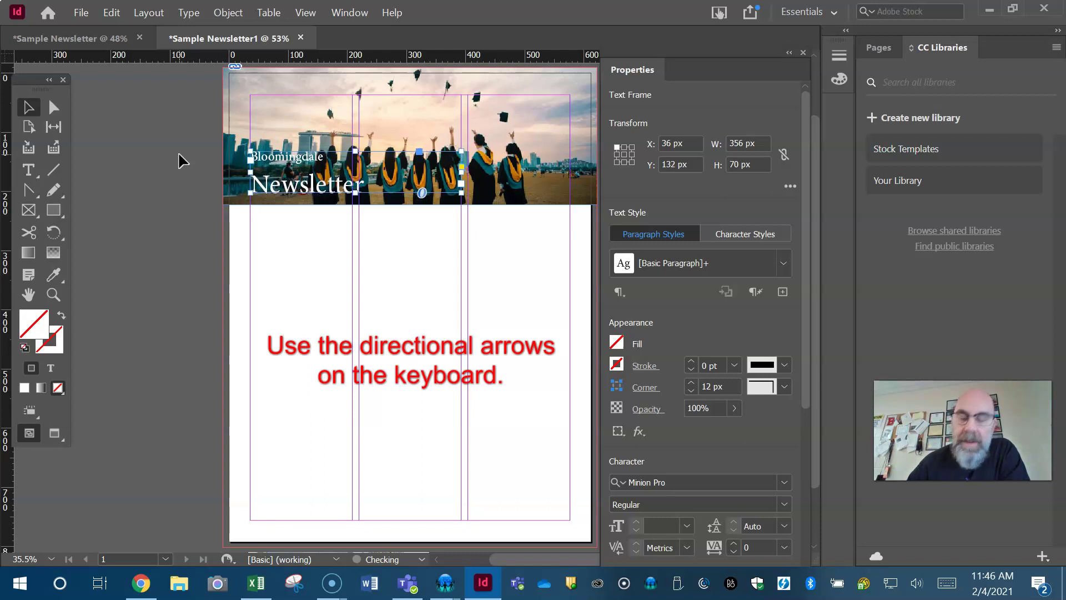
key("Left")
key("Down")
key("Down")
key("Down")
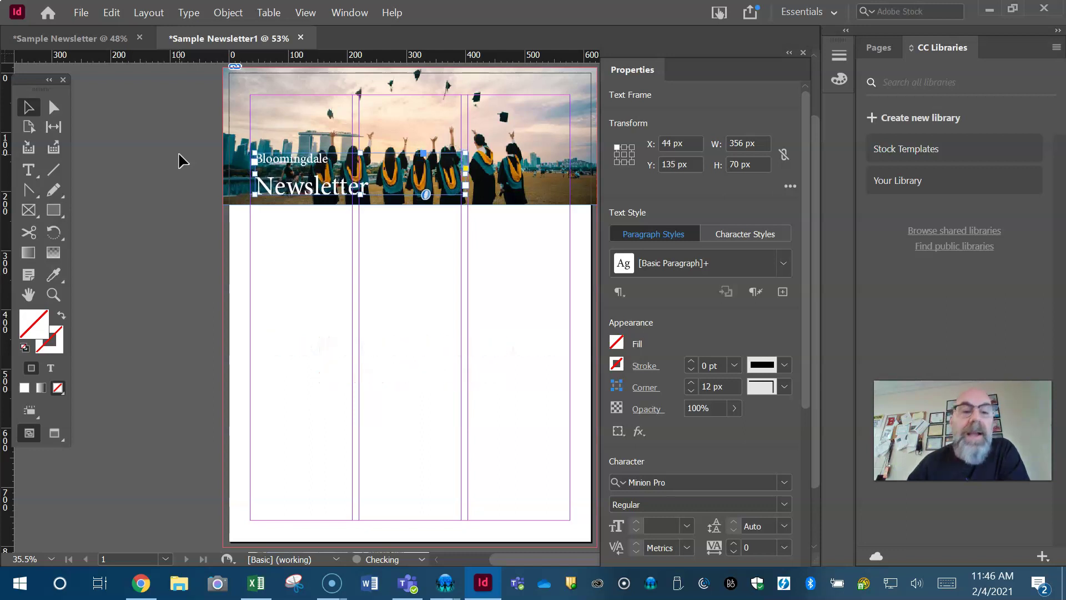
key("Left")
key("Left")
key("Left")
key("Left")
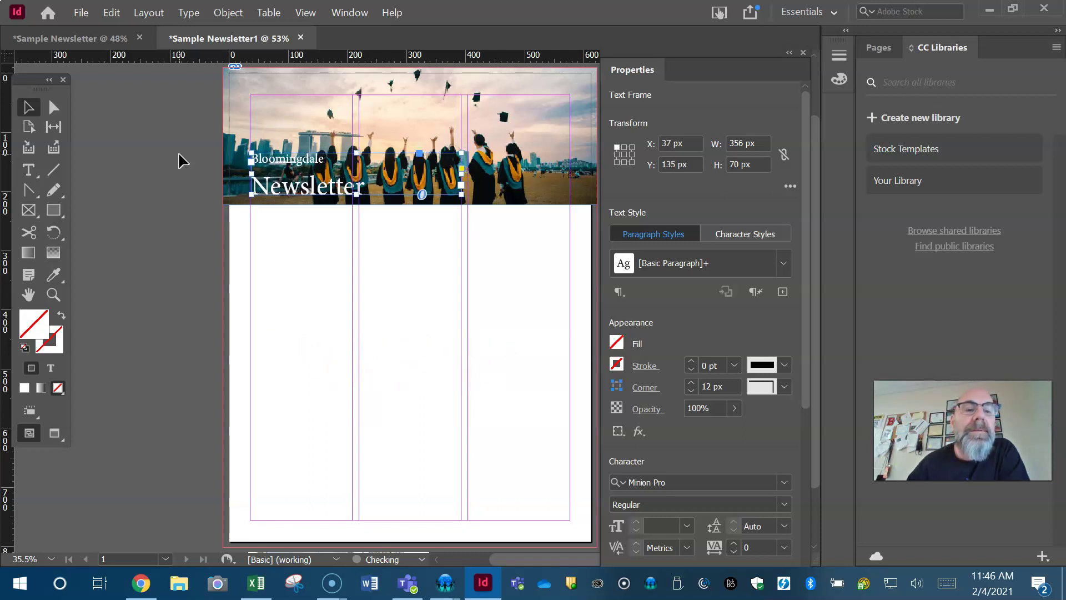
key("Up")
key("Up")
key("Up")
key("Up")
key("Up")
key("Up")
key("Up")
key("Up")
key("Up")
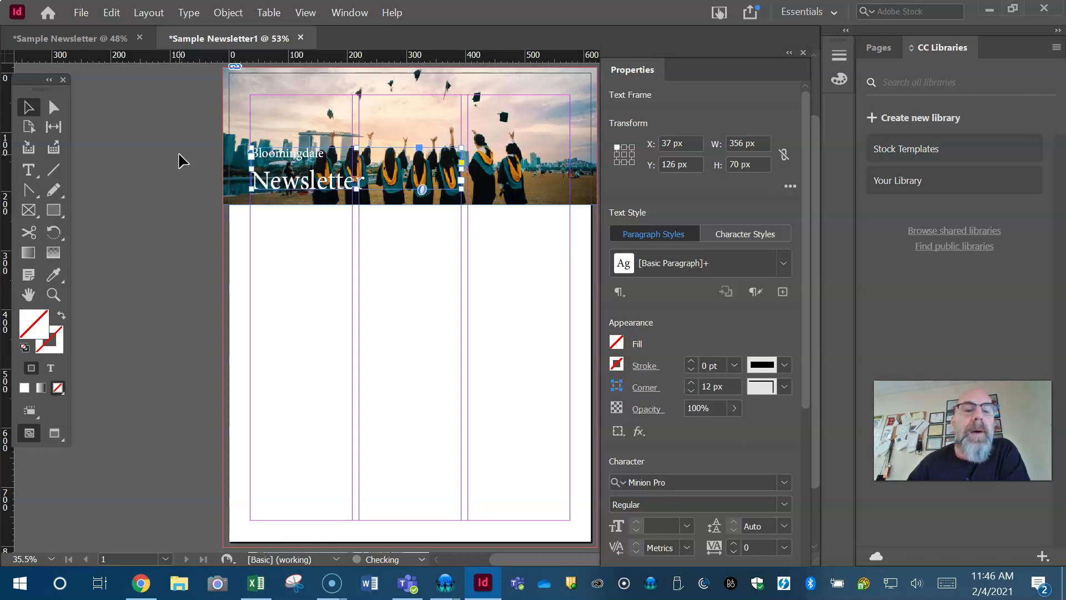
- Select only the word "Newsletter", set it to 46 pt and change its font to Bauhaus 93
left_click(31, 172)
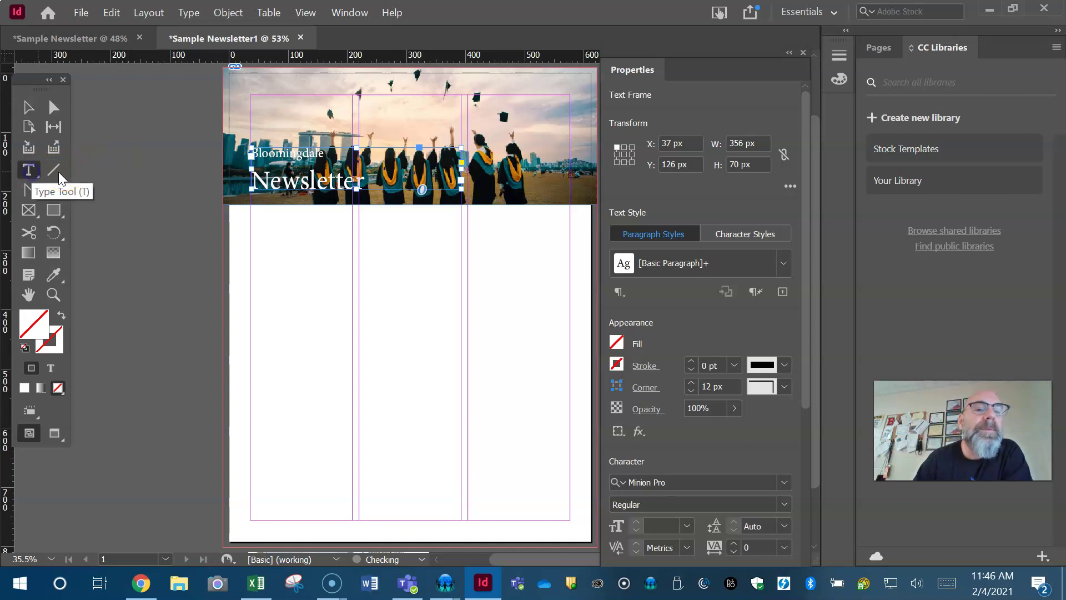
double_click(306, 179)
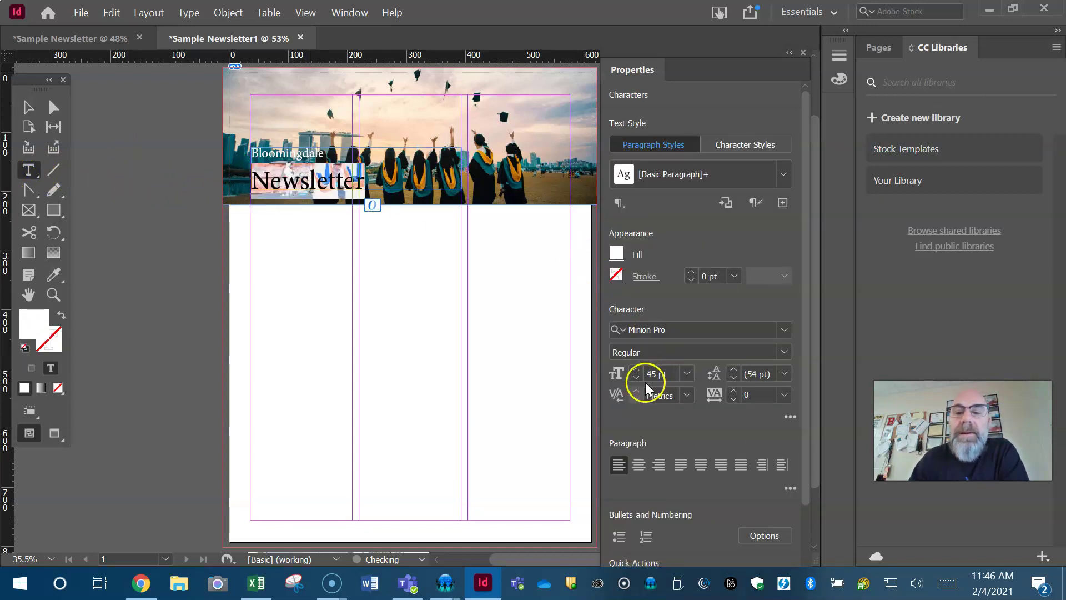
left_click(636, 369)
left_click(636, 369)
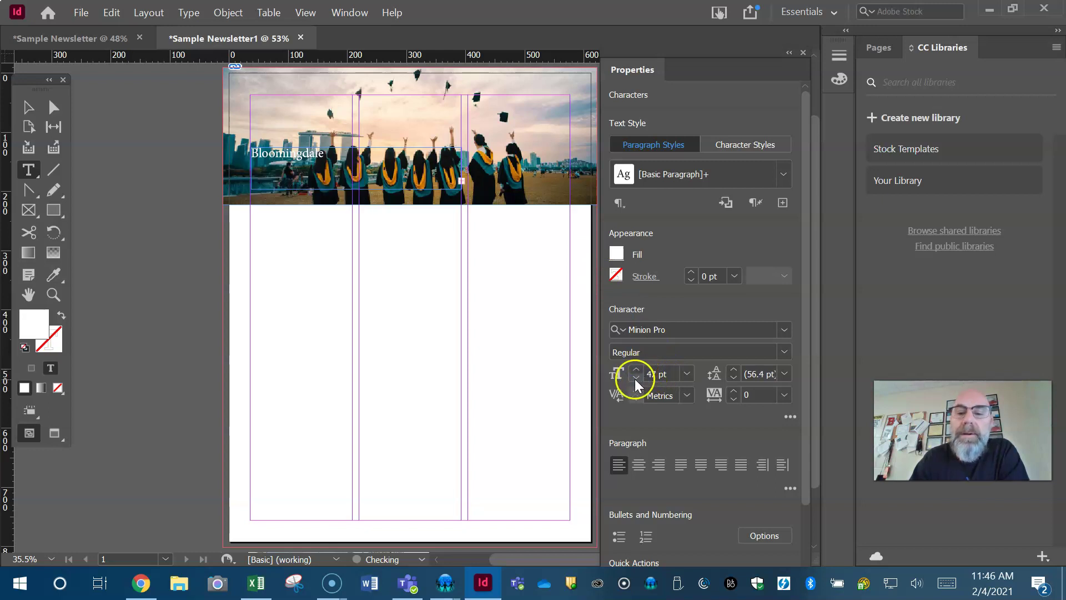
left_click(636, 378)
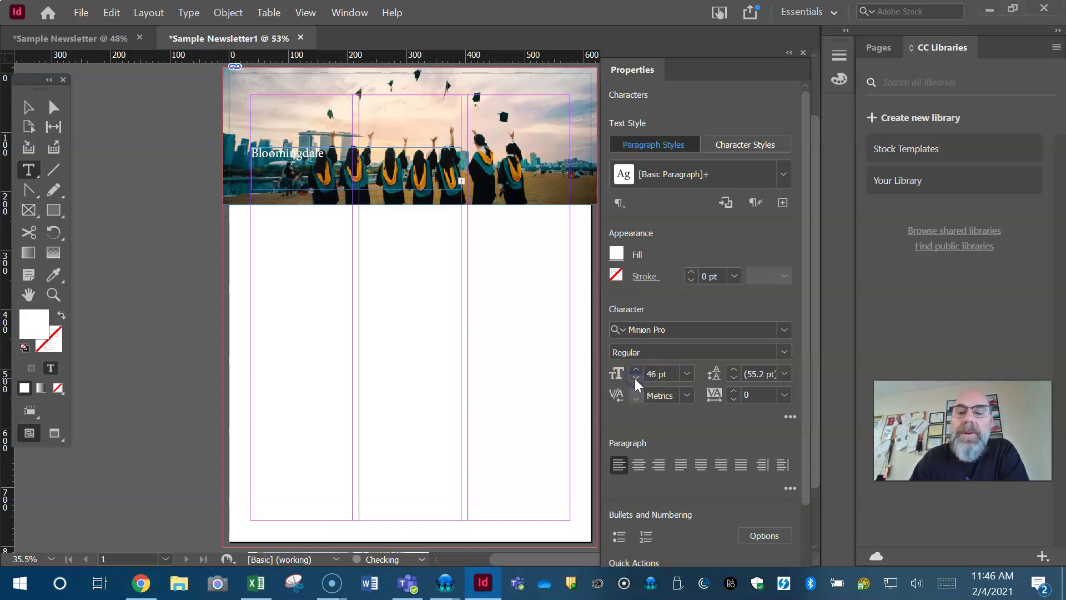
left_click(784, 332)
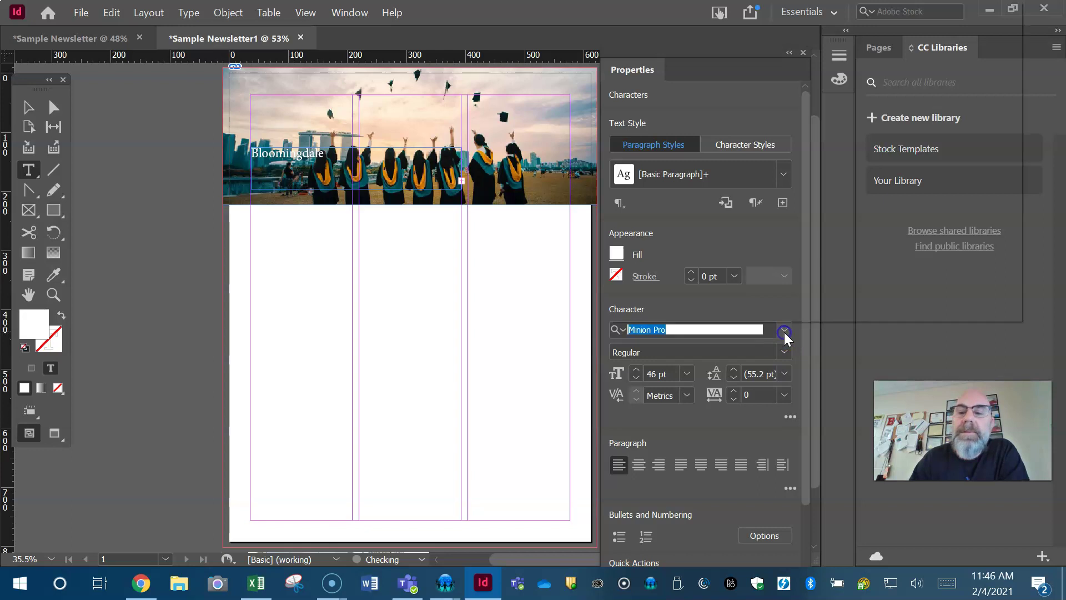
scroll(850, 278, "down", 5)
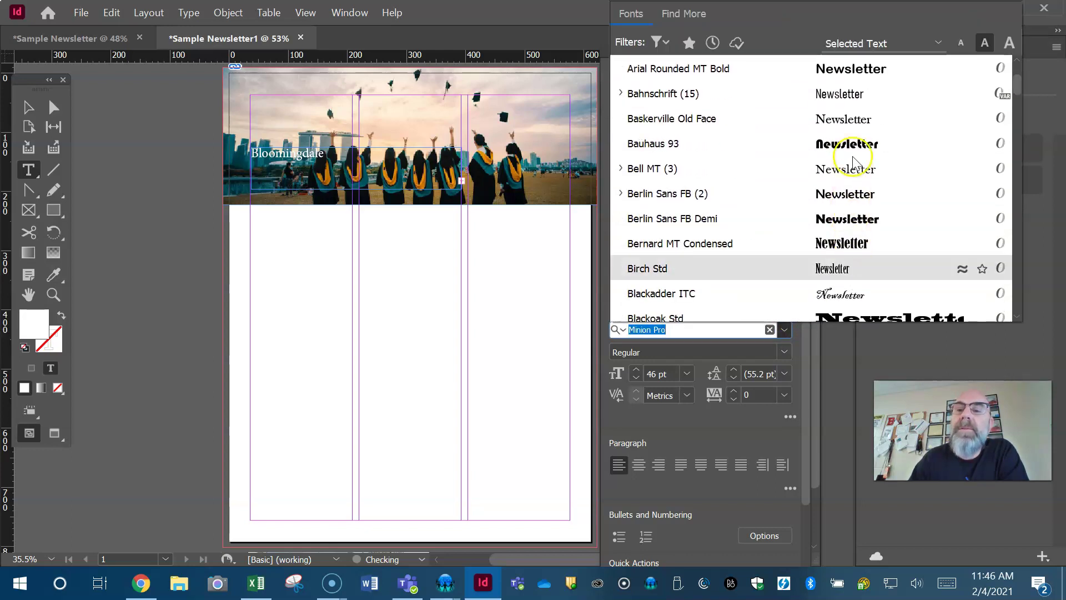
left_click(845, 145)
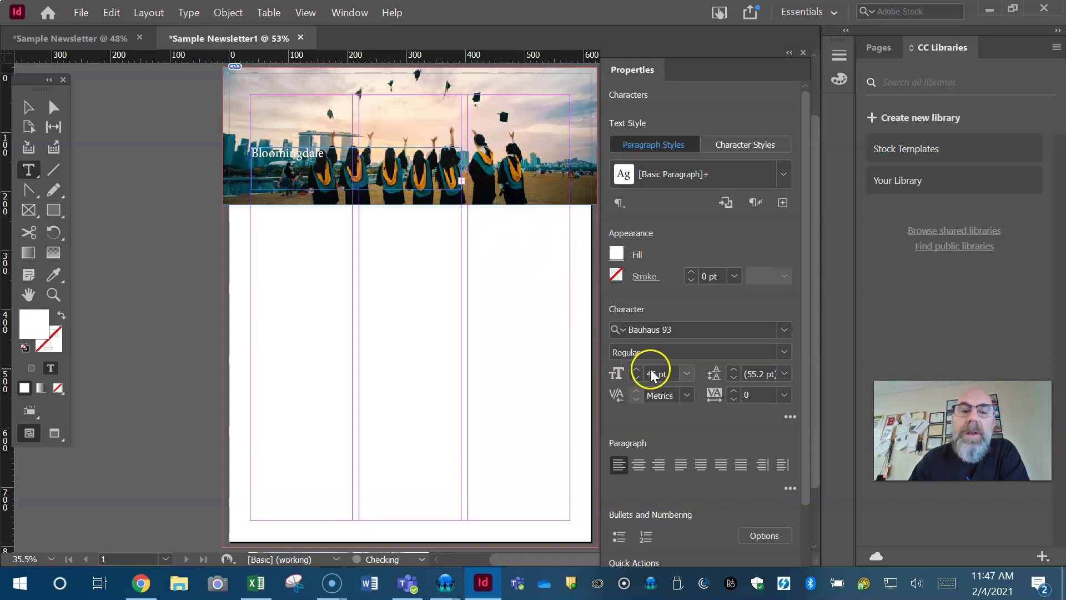
- Enlarge the title text frame to about 539 px wide and 96 px high, reaching the right margin and the header image's lower edge
left_click(36, 105)
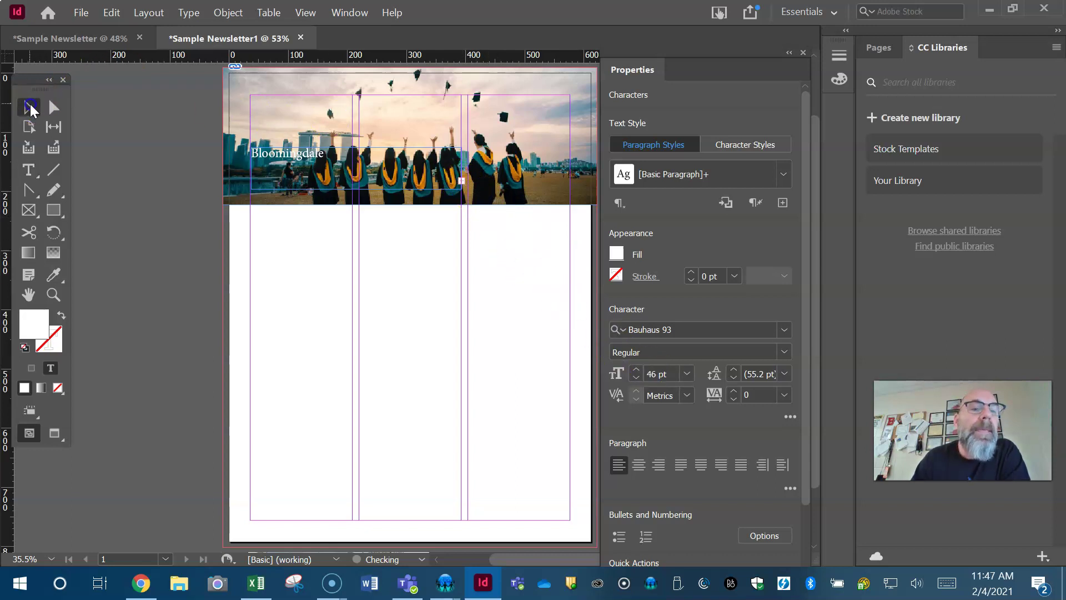
left_click(333, 166)
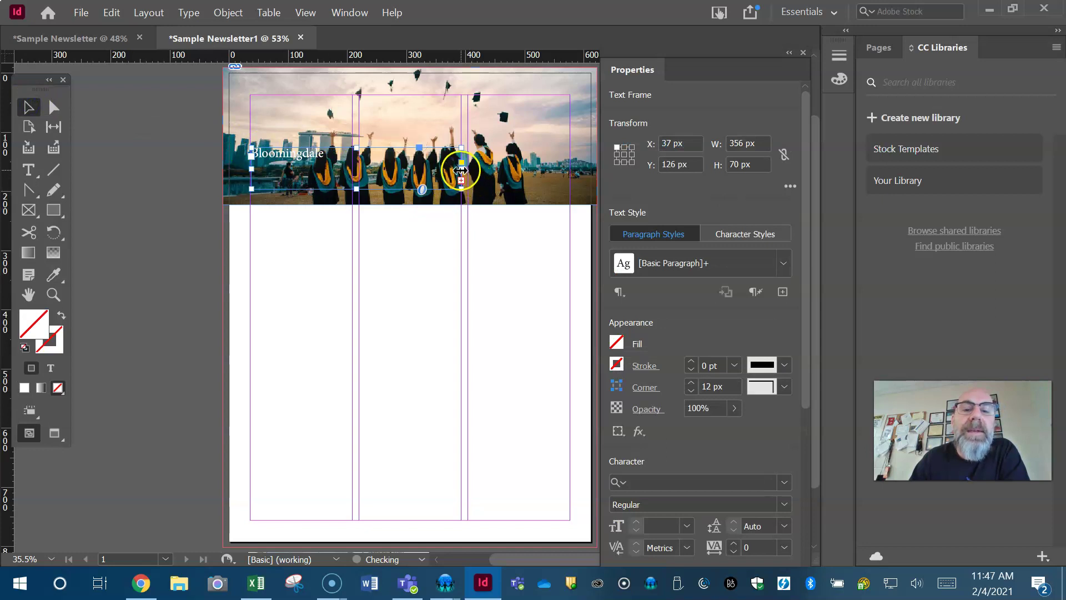
left_click_drag(461, 169, 570, 176)
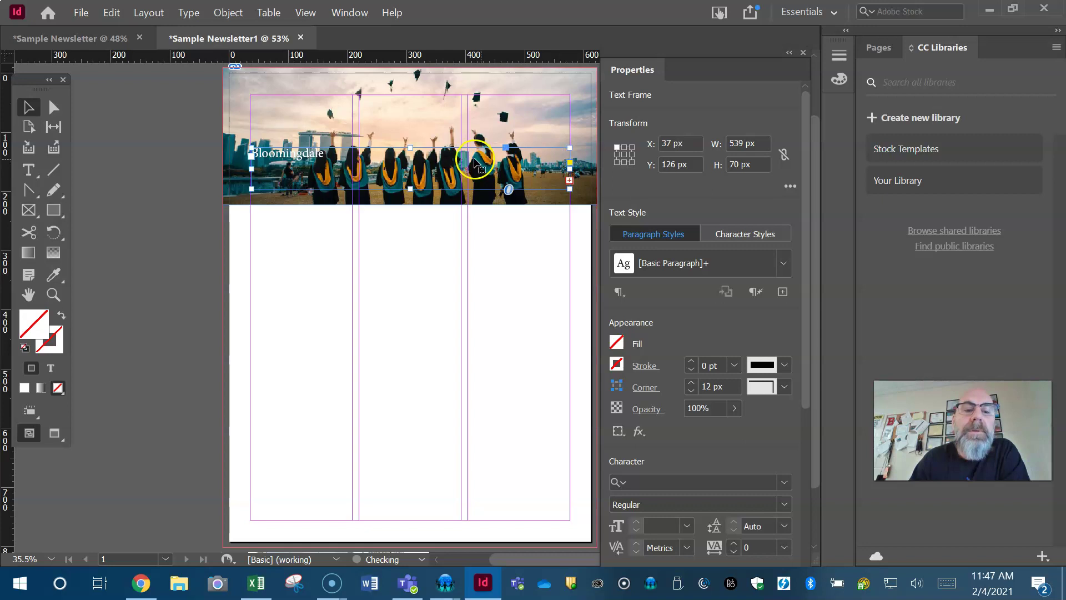
left_click_drag(409, 189, 519, 183)
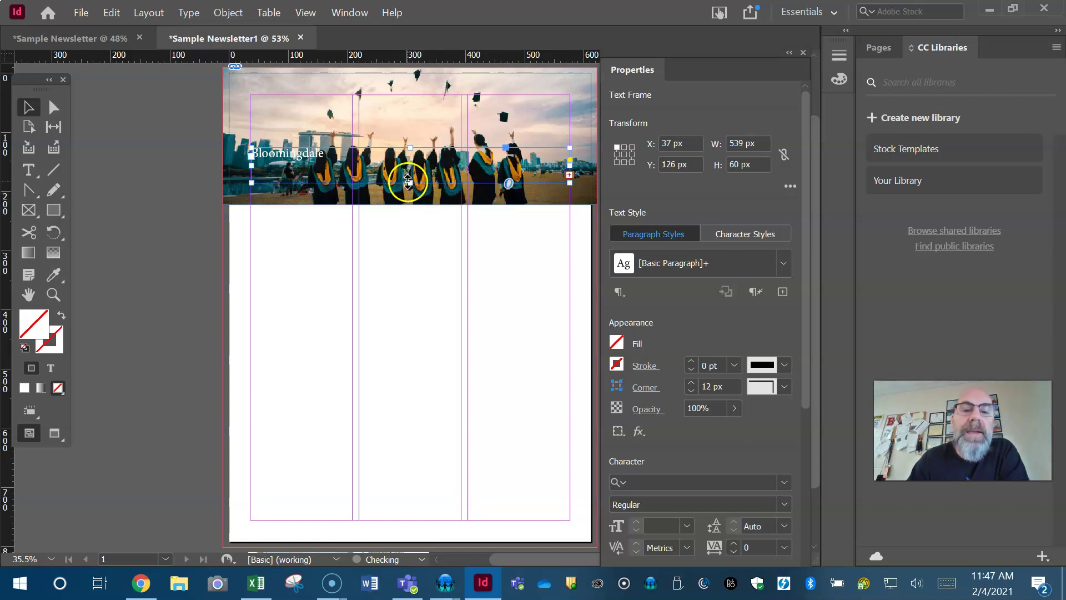
left_click_drag(413, 181, 412, 205)
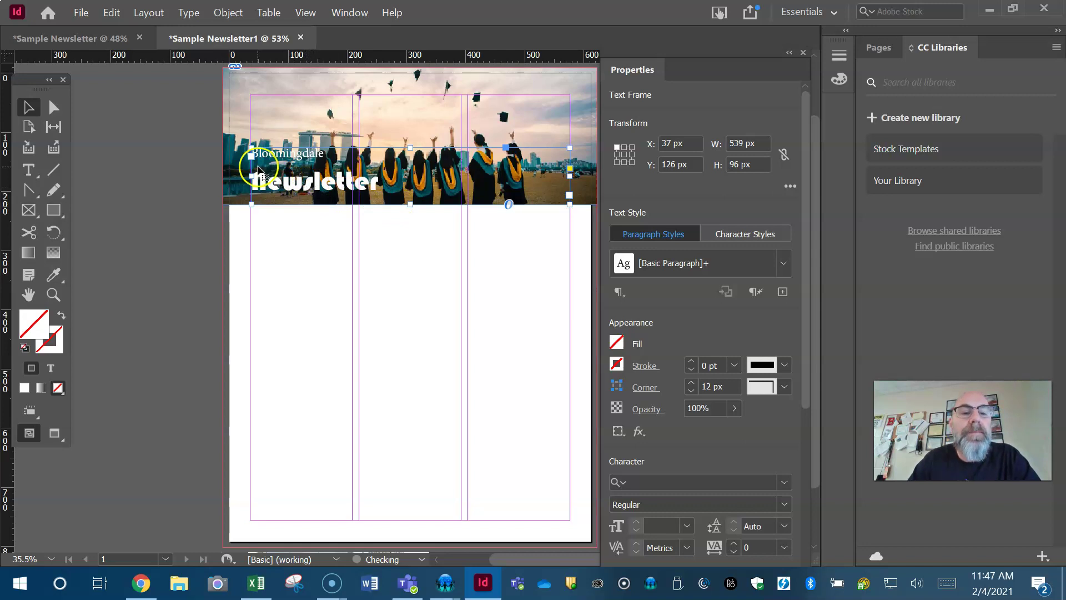
- Select the word "Newsletter" again and increase its font size to 51 pt
left_click(31, 169)
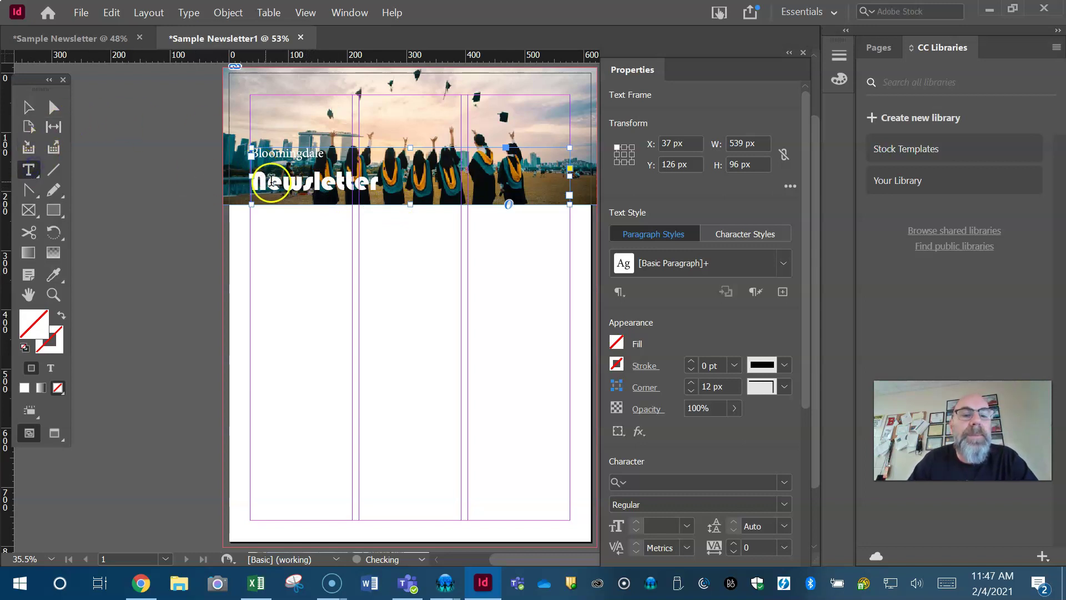
double_click(298, 185)
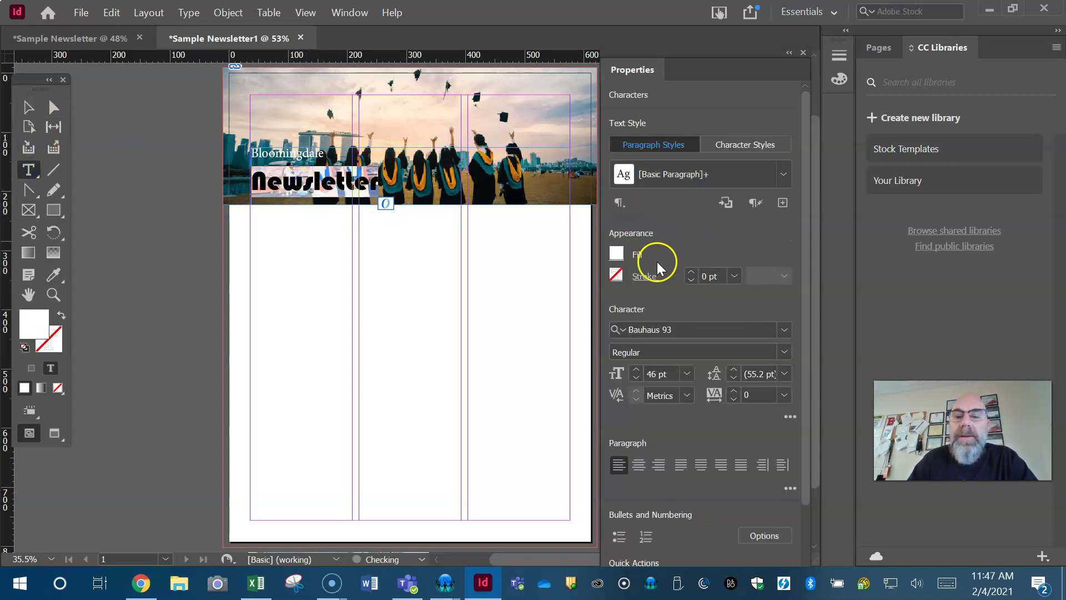
left_click(636, 370)
left_click(636, 370)
left_click(636, 370)
left_click(636, 370)
left_click(635, 370)
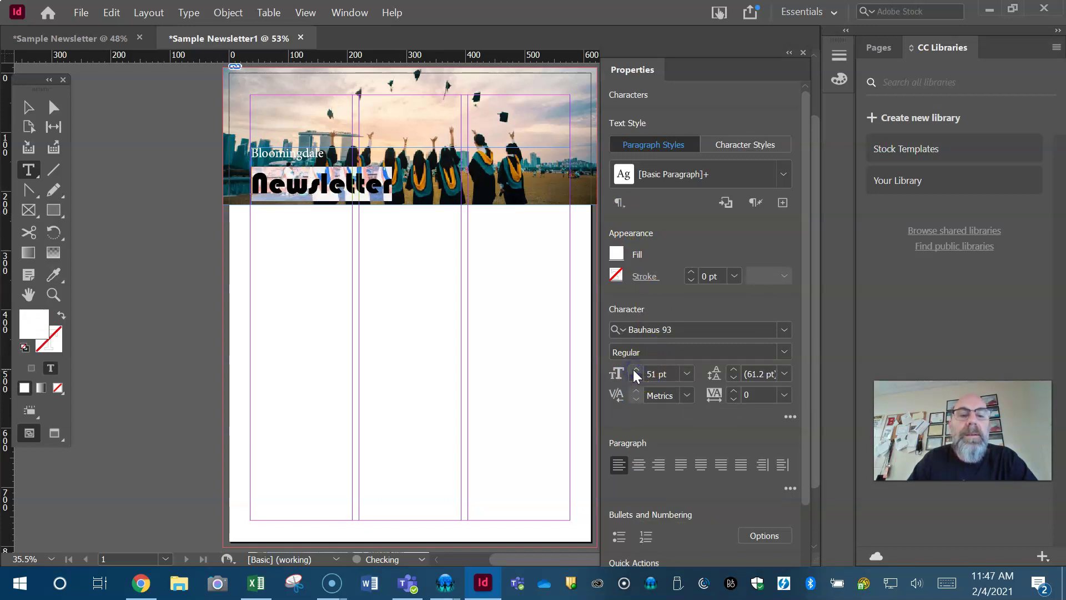
- Set the word "Bloomingdale" to 25 pt in the Bold style, and deselect the title
double_click(291, 159)
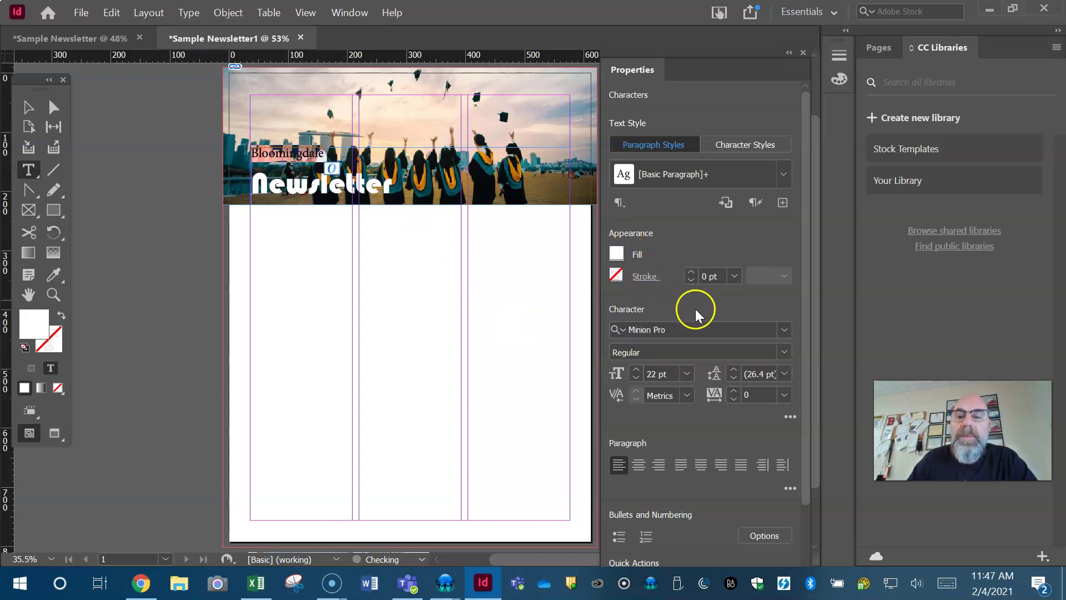
left_click(636, 370)
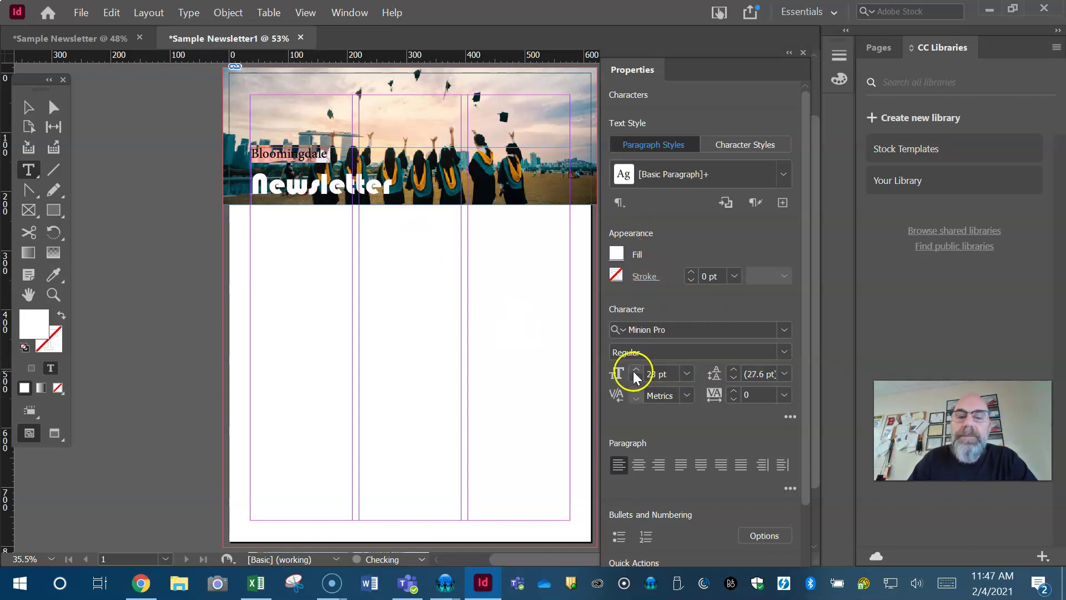
left_click(636, 370)
left_click(636, 371)
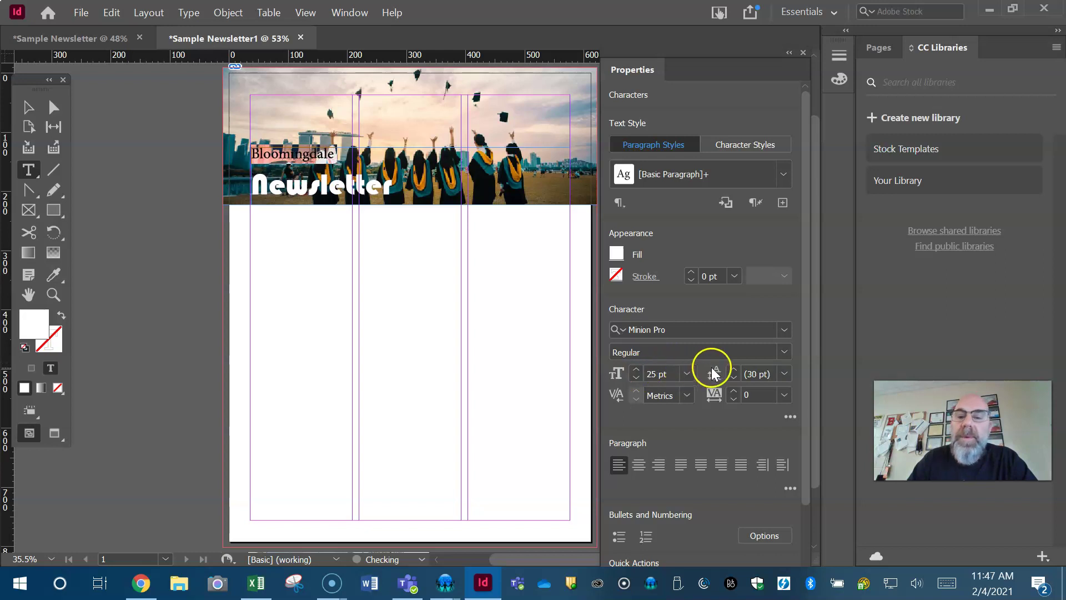
left_click(783, 351)
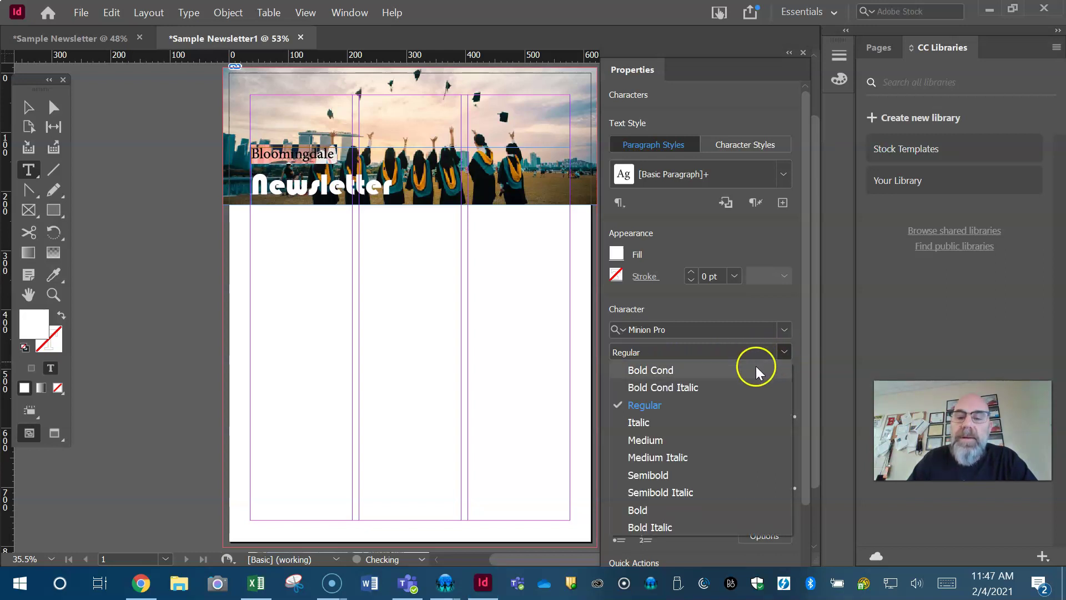
left_click(660, 506)
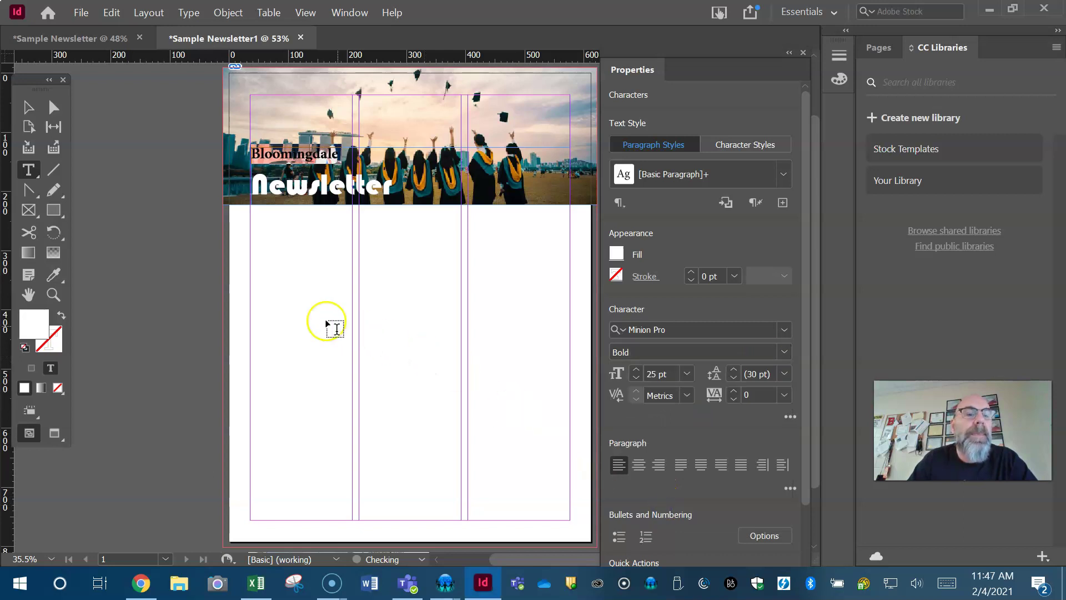
left_click(33, 103)
left_click(144, 146)
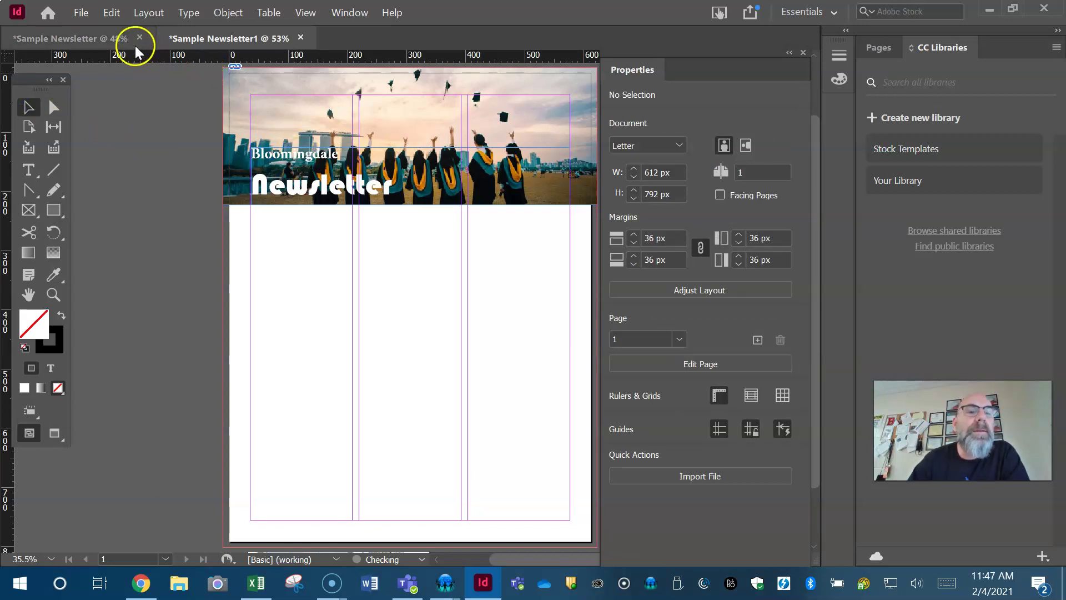
- Examine the topic columns and Key Dates box in the Sample Newsletter document, and return to Sample Newsletter1
left_click(117, 42)
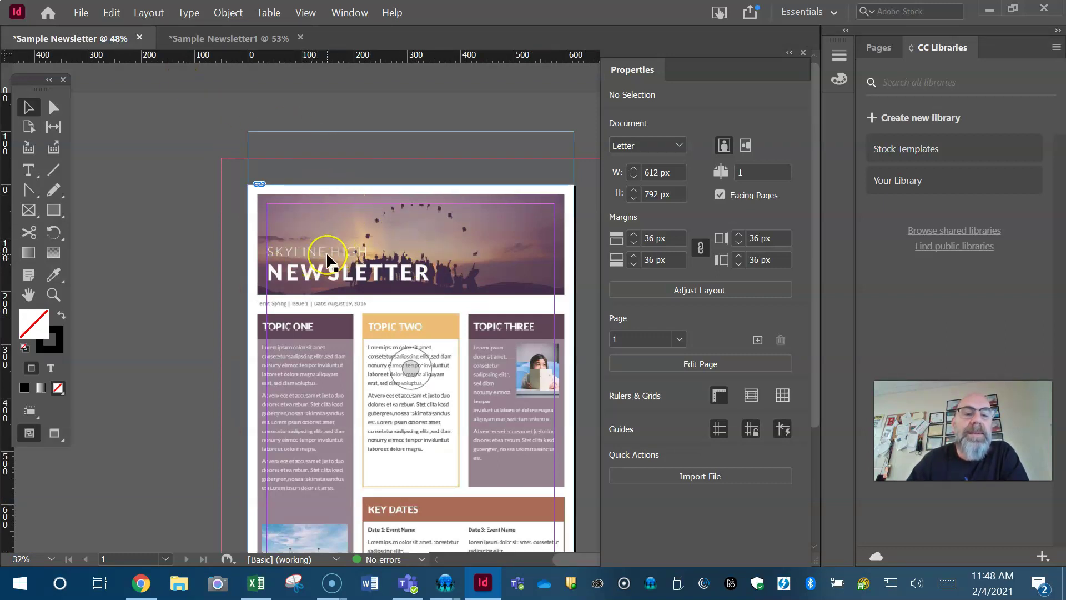
scroll(327, 261, "down", 3)
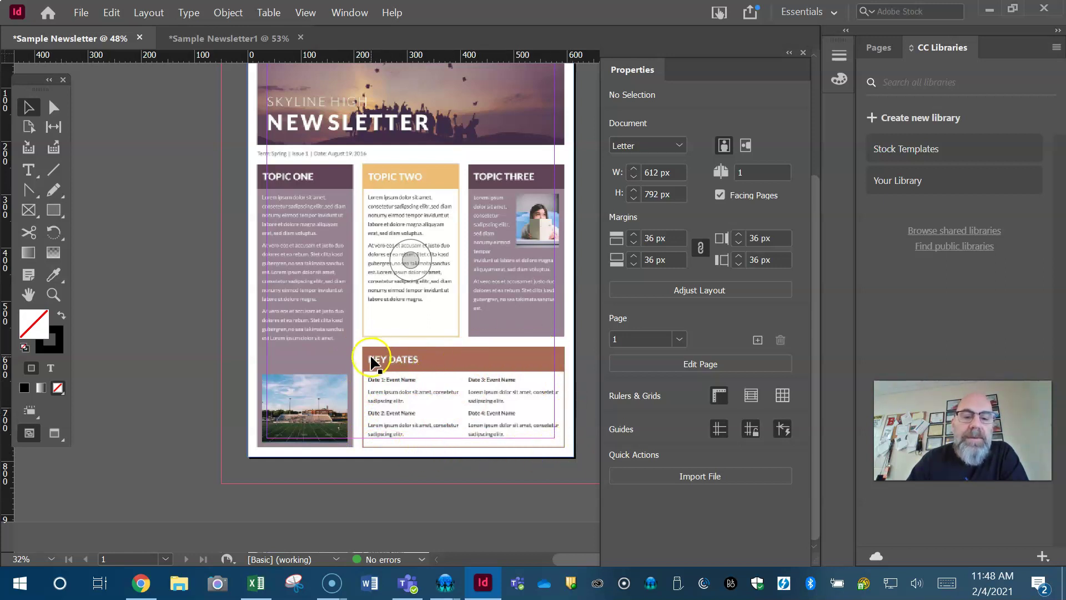
left_click(220, 37)
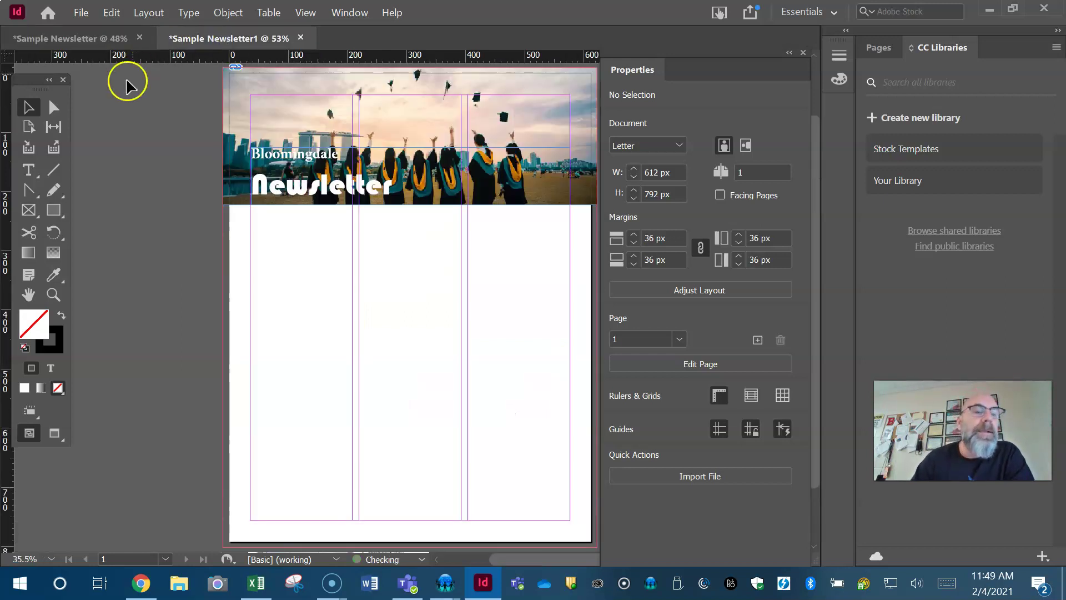
- Draw an unfilled rectangle about 356 px wide and 160 px high across the lower part of the second and third columns
left_click(54, 211)
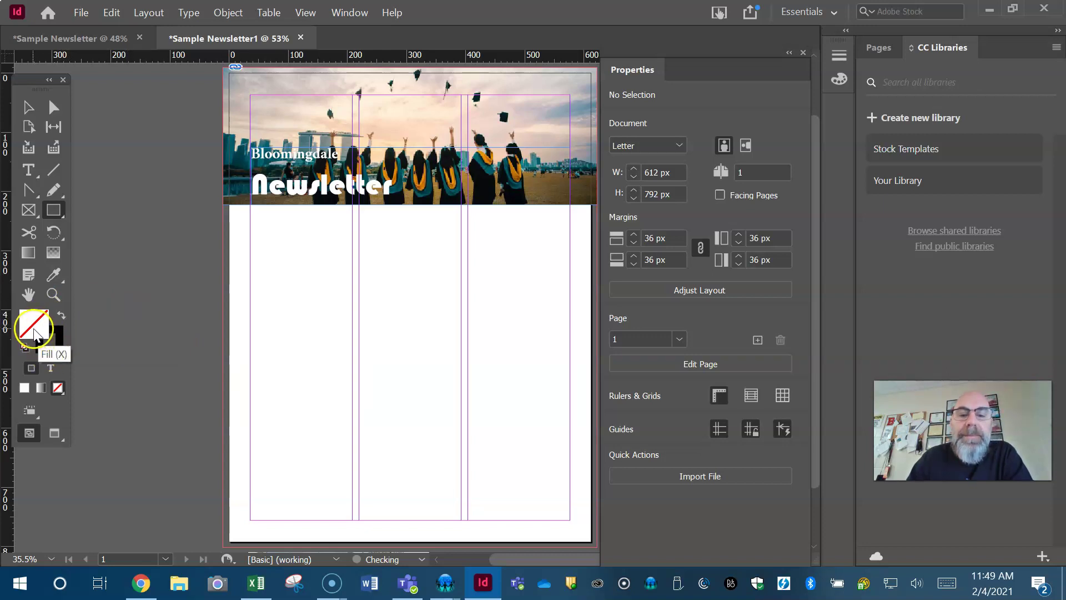
left_click(119, 38)
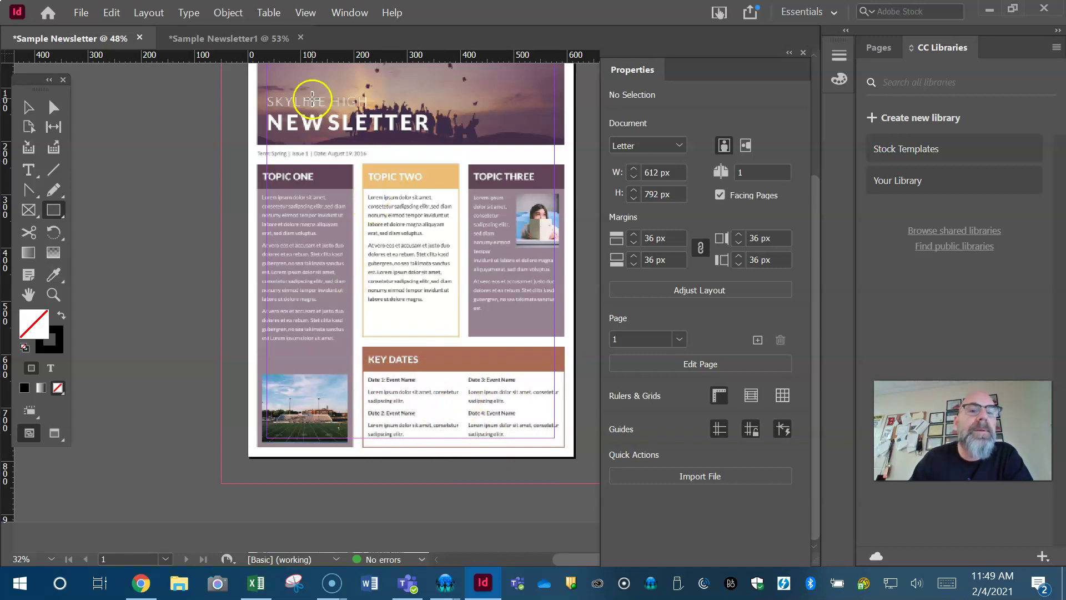
left_click(231, 37)
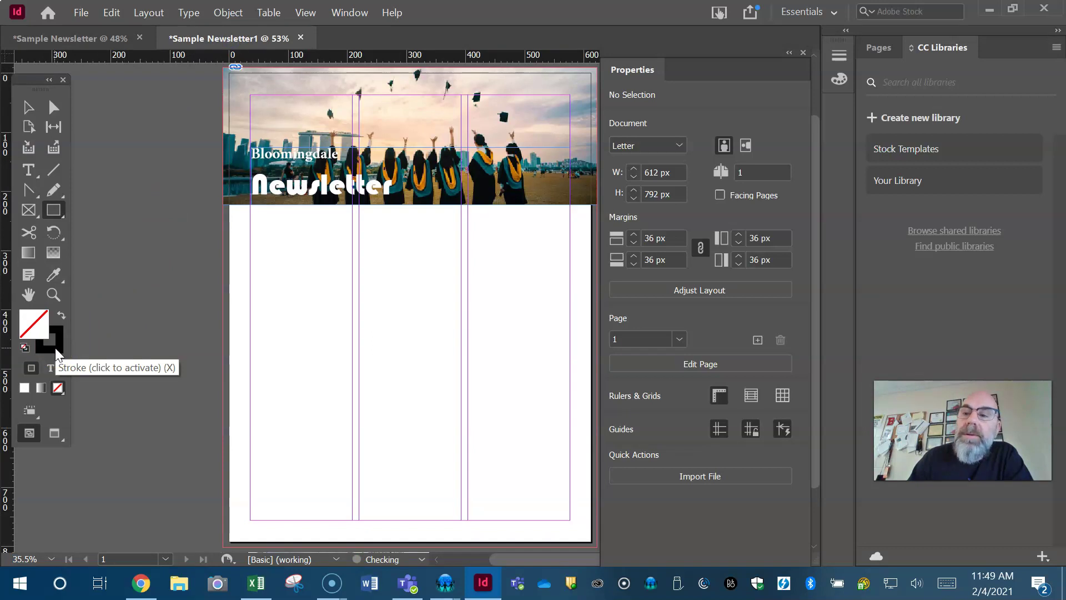
left_click(47, 329)
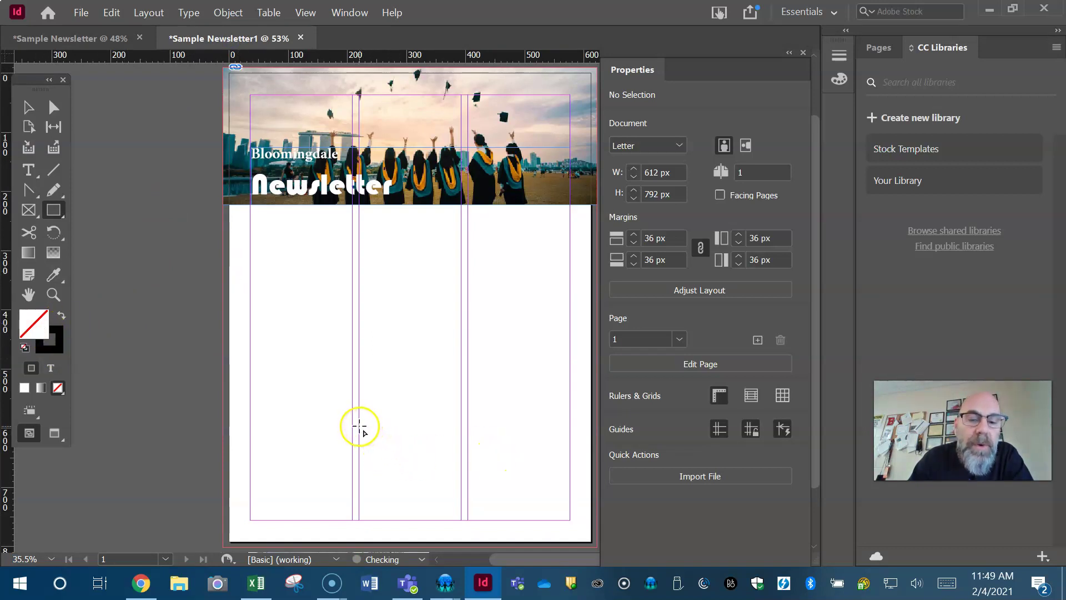
mouse_move(360, 426)
left_mouse_down()
mouse_move(373, 451)
mouse_move(570, 520)
left_mouse_up()
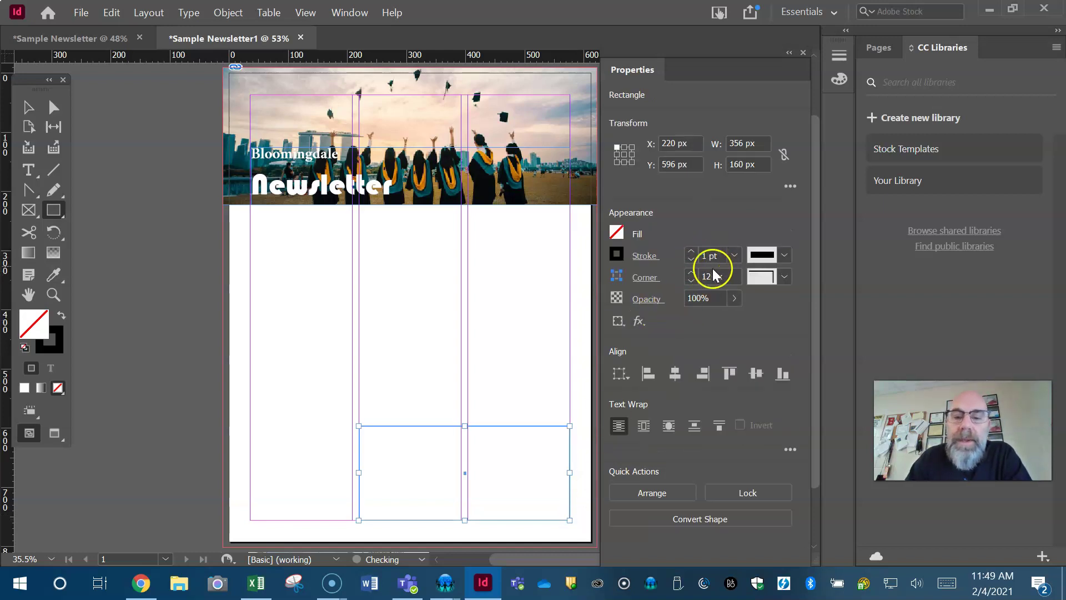
- Set the outlined rectangle's stroke weight to 4 pt and deselect it
left_click(692, 250)
left_click(692, 251)
left_click(692, 251)
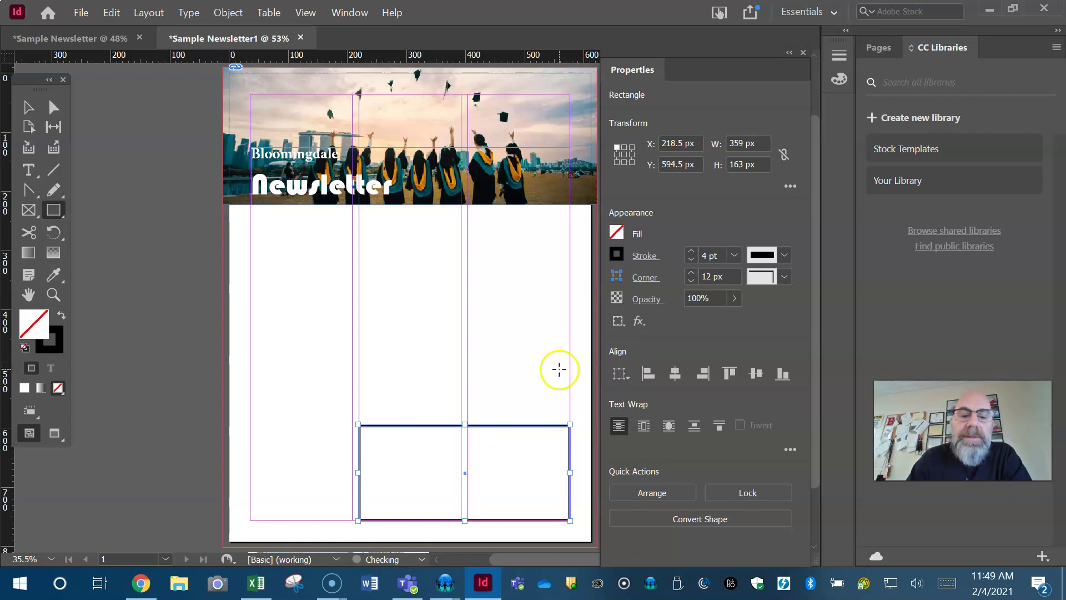
left_click(31, 107)
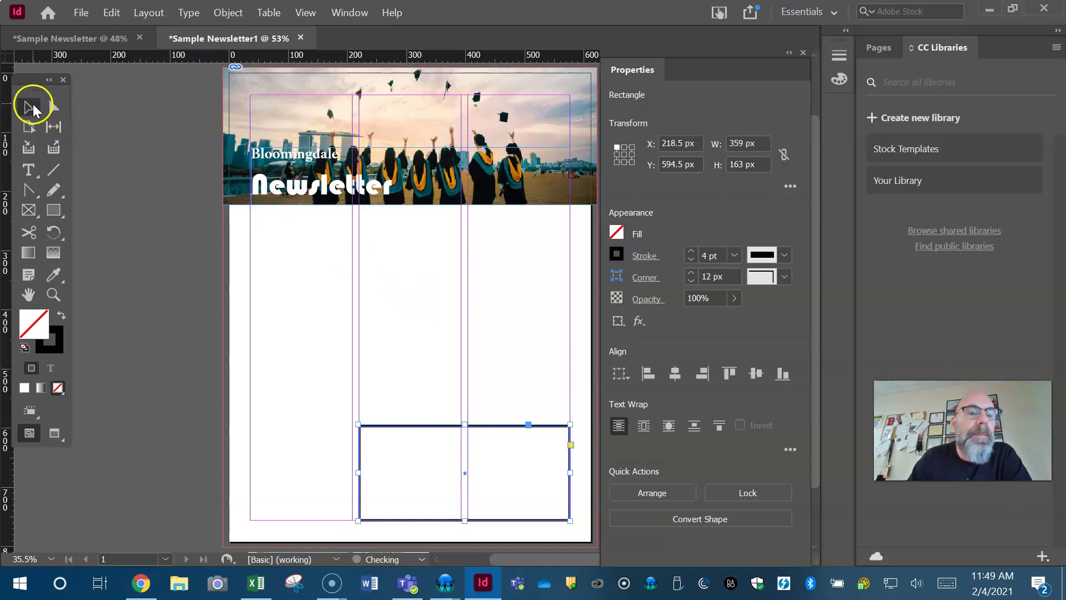
left_click(161, 178)
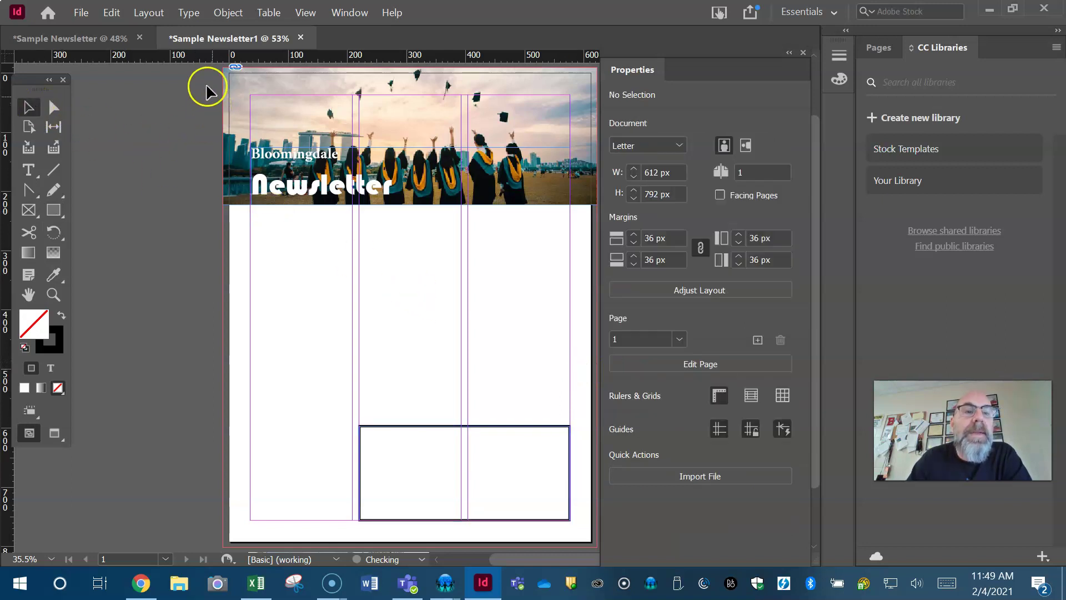
- Draw a black-filled header bar without stroke, about 356 px wide and 51.5 px high, along the outlined rectangle's upper edge
left_click(118, 38)
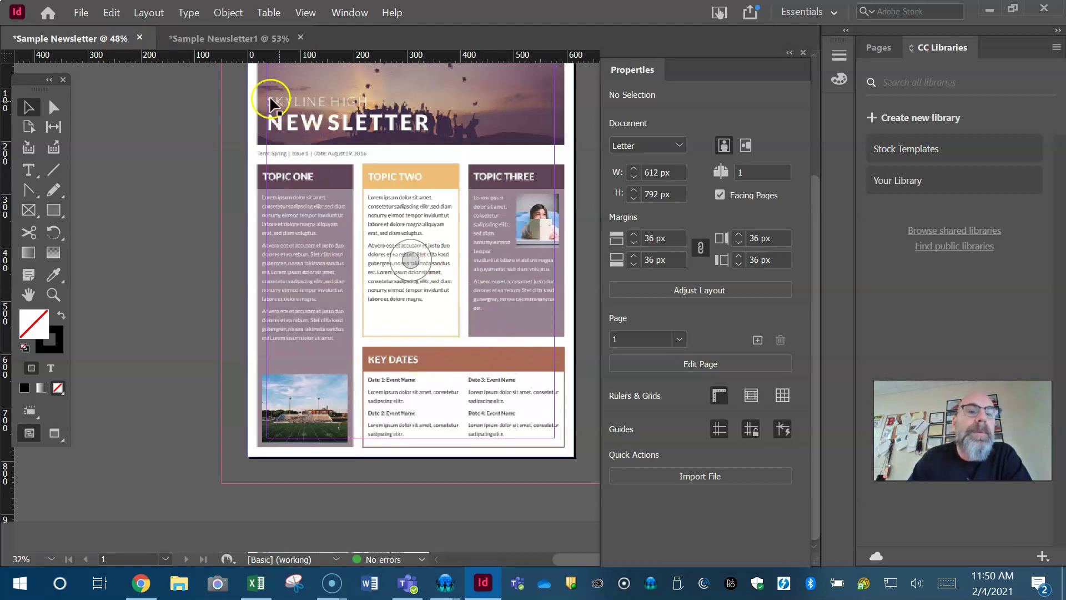
left_click(218, 37)
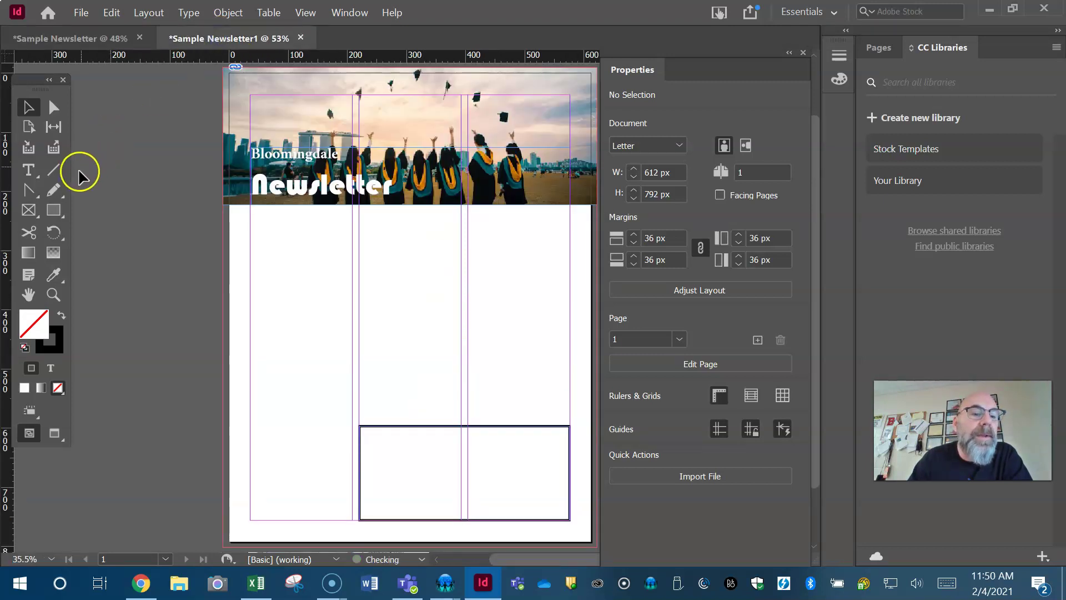
left_click(58, 212)
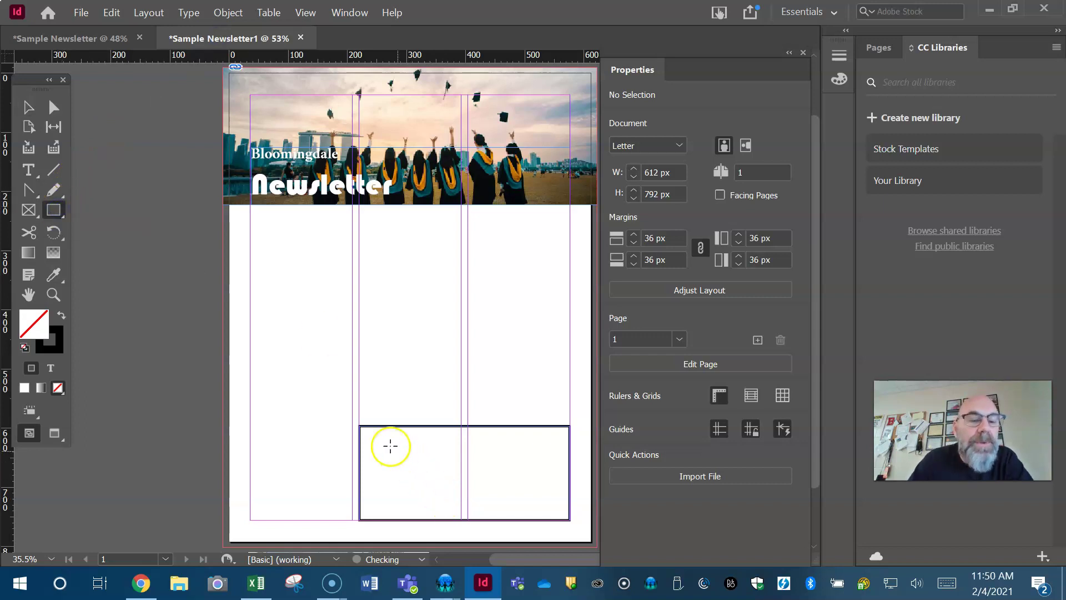
left_click(61, 316)
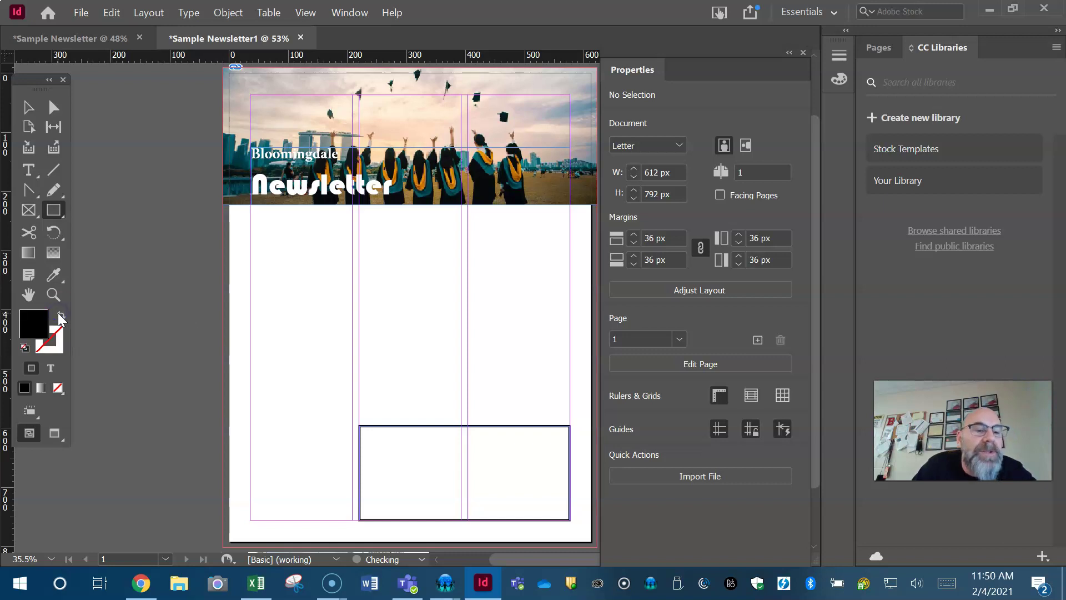
left_click(117, 39)
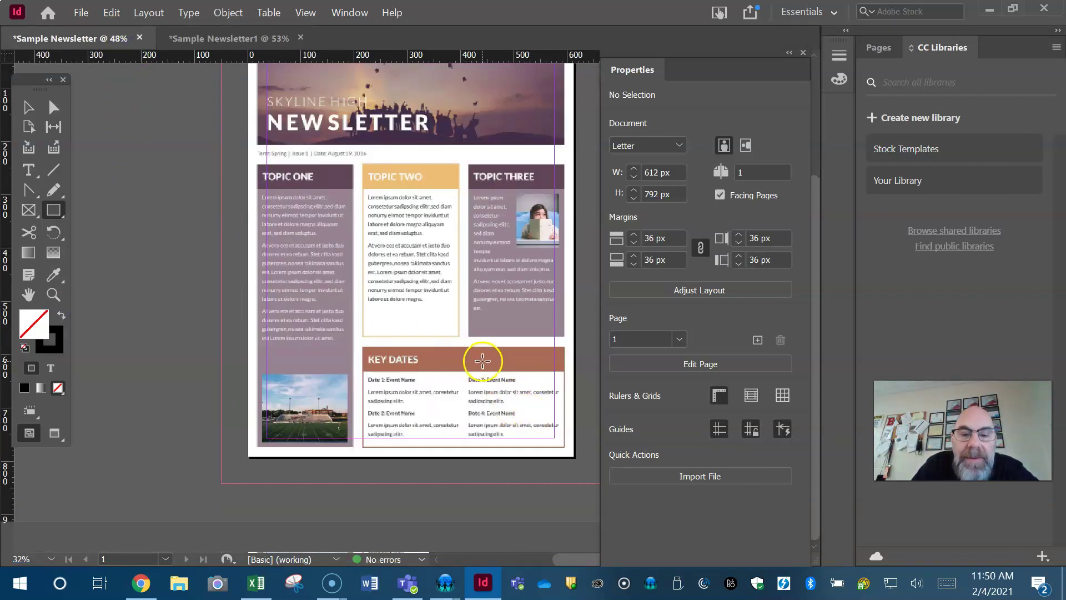
left_click(222, 38)
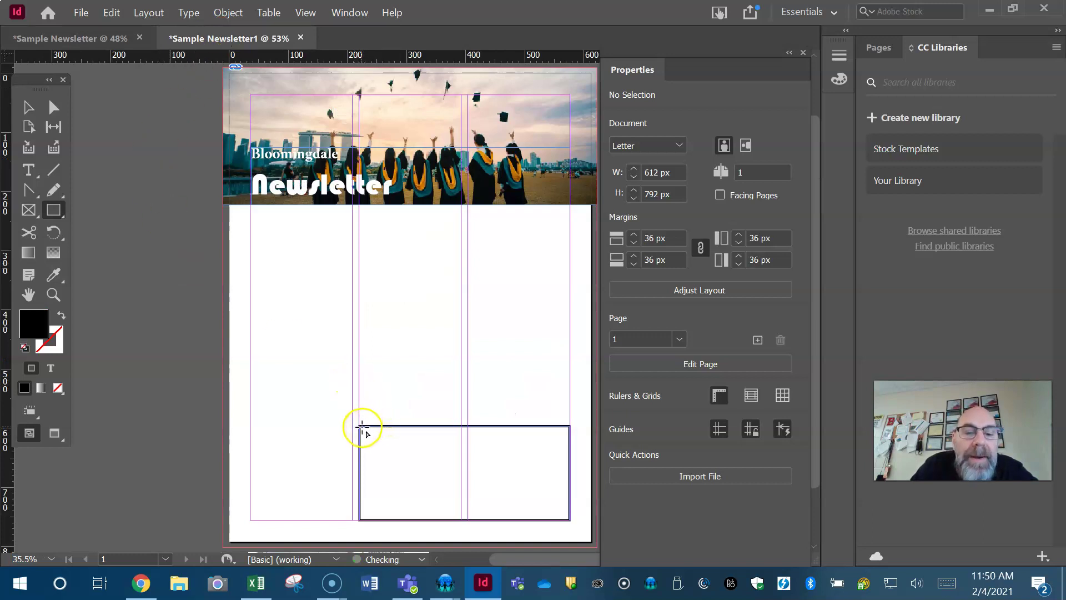
left_click_drag(360, 427, 569, 454)
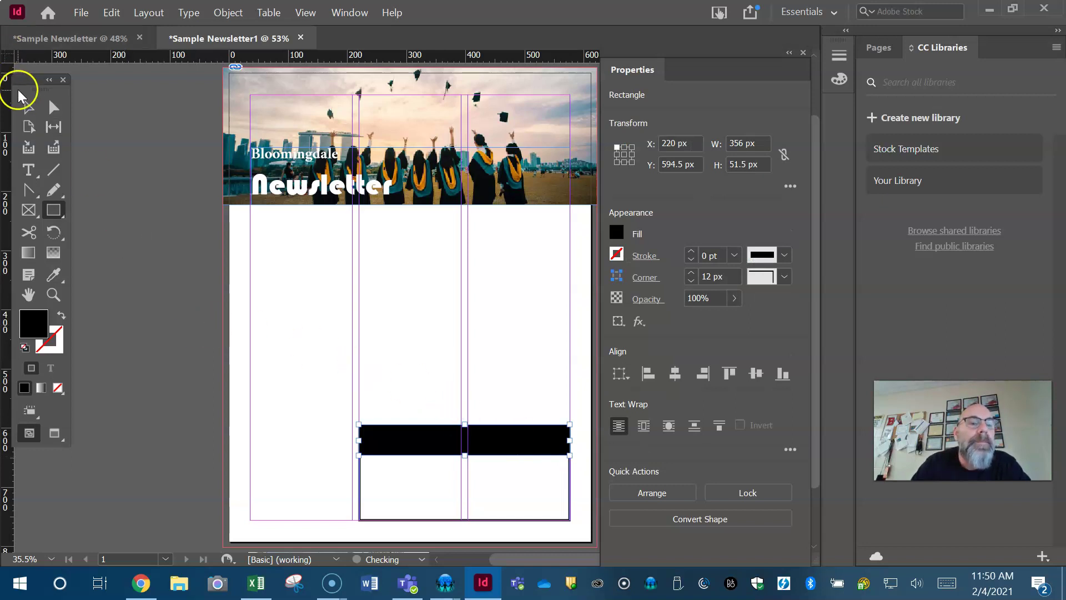
left_click(26, 104)
left_click(194, 345)
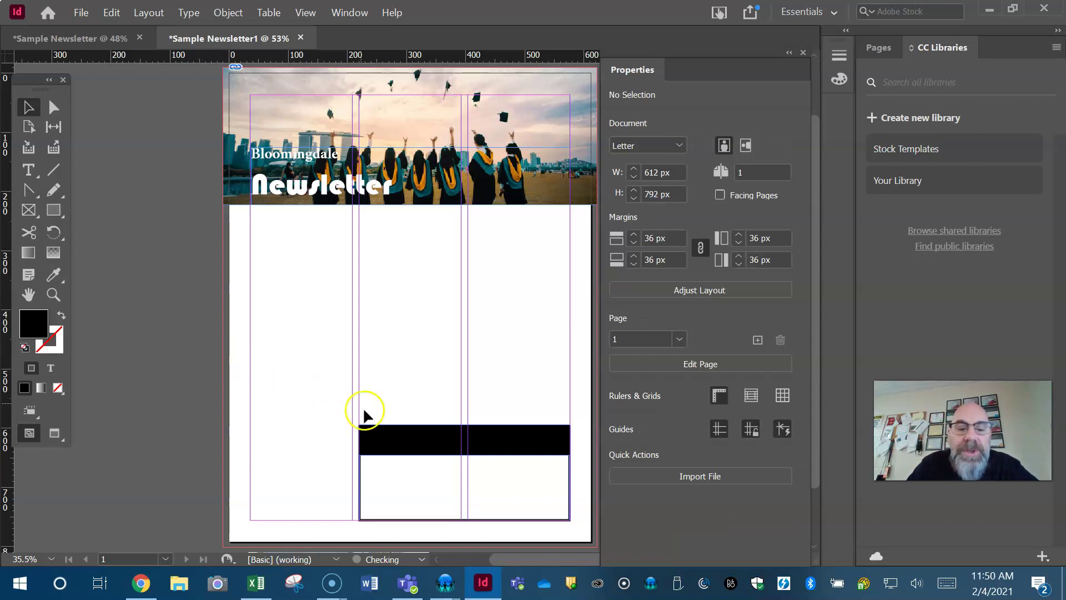
- Select the black header bar together with the outlined rectangle and group them
left_click(396, 436)
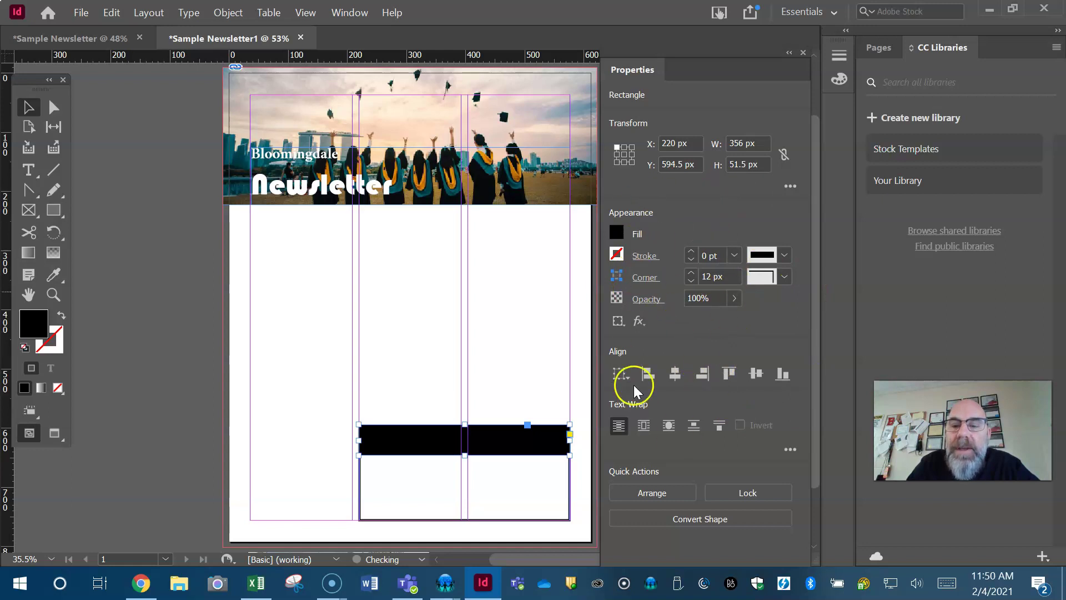
left_click(569, 490)
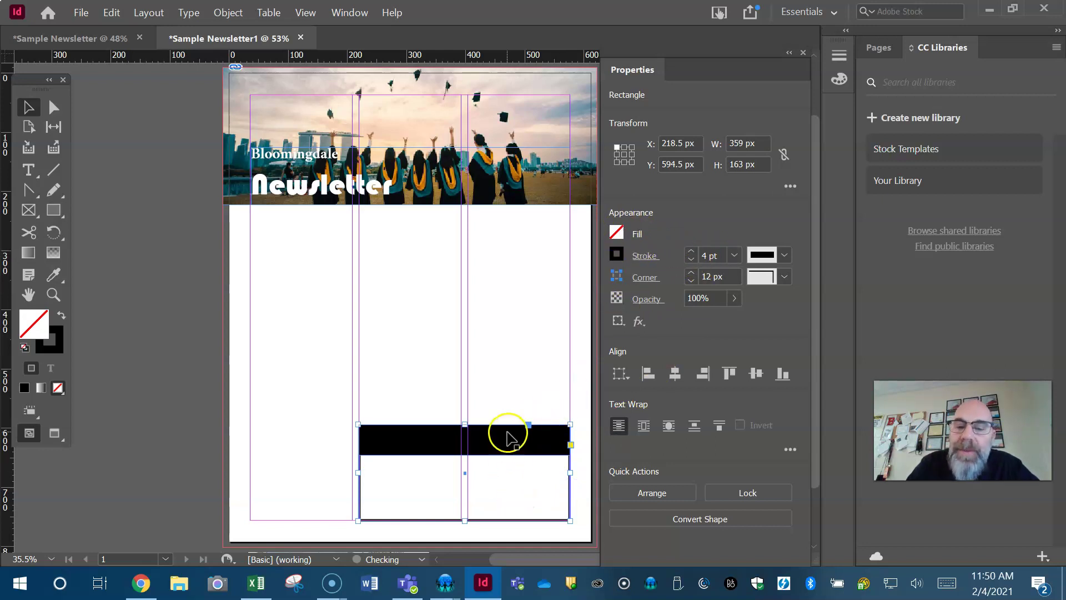
left_click(319, 392)
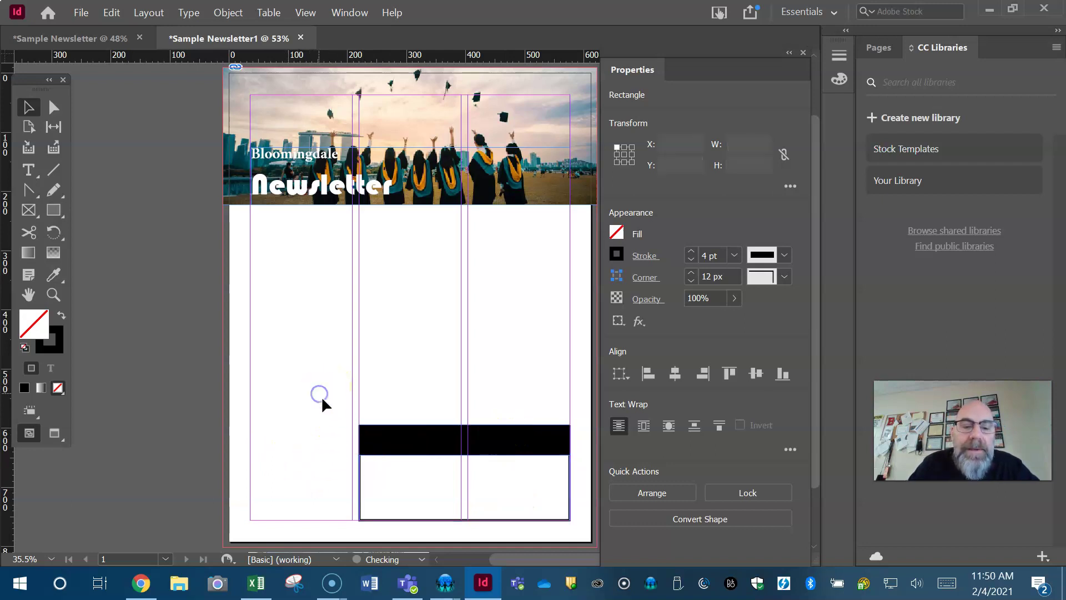
left_click_drag(326, 406, 430, 488)
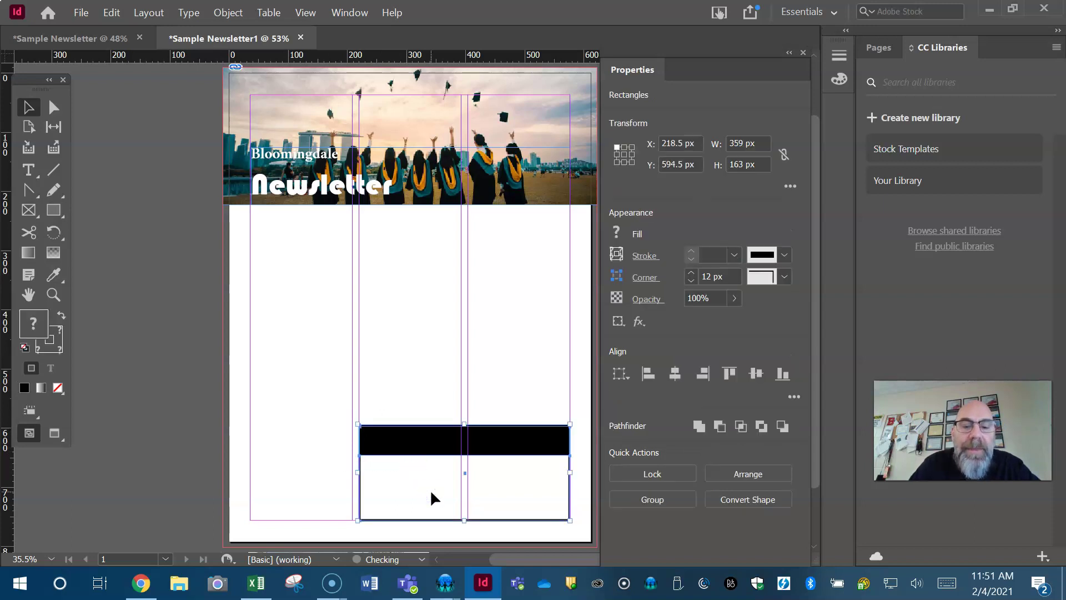
left_click(229, 13)
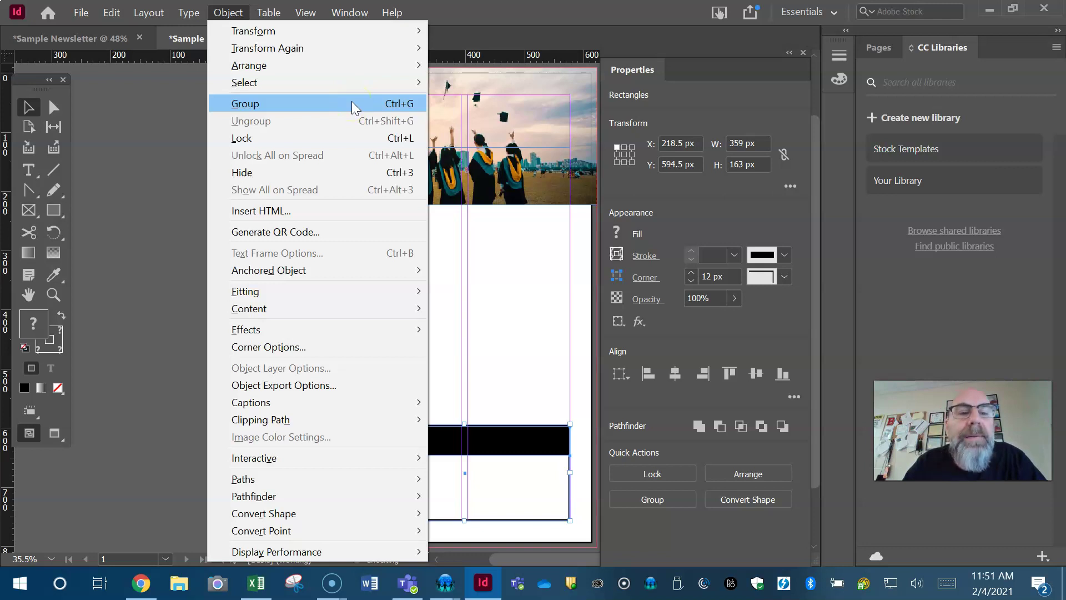
left_click(276, 106)
left_click(186, 299)
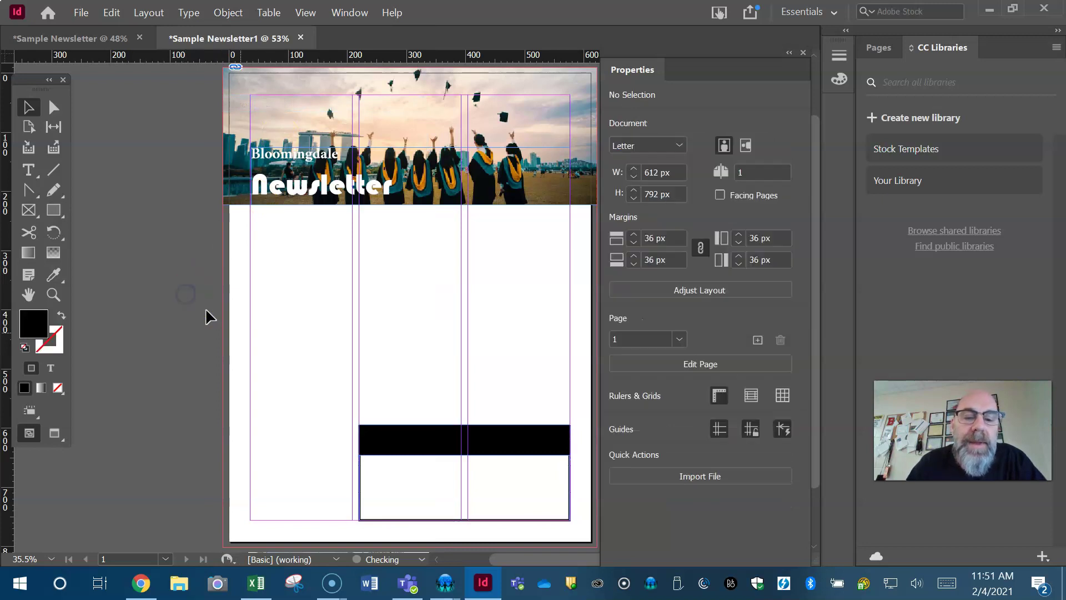
- Move the grouped box up the page, ungroup it, and move both rectangles back to the foot of the second and third columns
left_click_drag(412, 445, 390, 325)
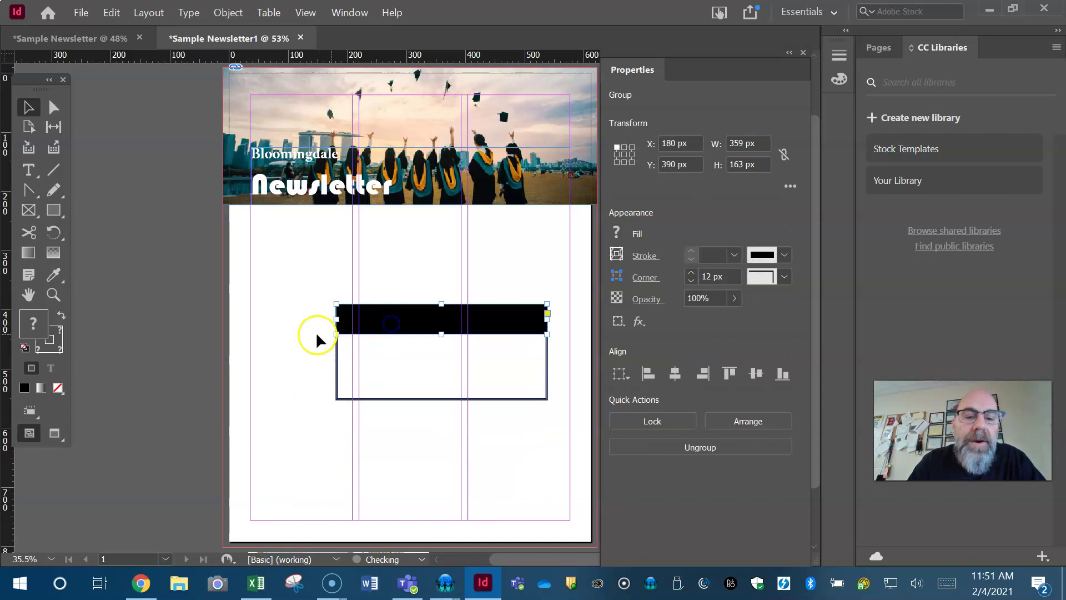
key("ctrl+shift+g")
left_click(374, 316)
left_click(333, 356, "shift")
left_click_drag(377, 325, 405, 438)
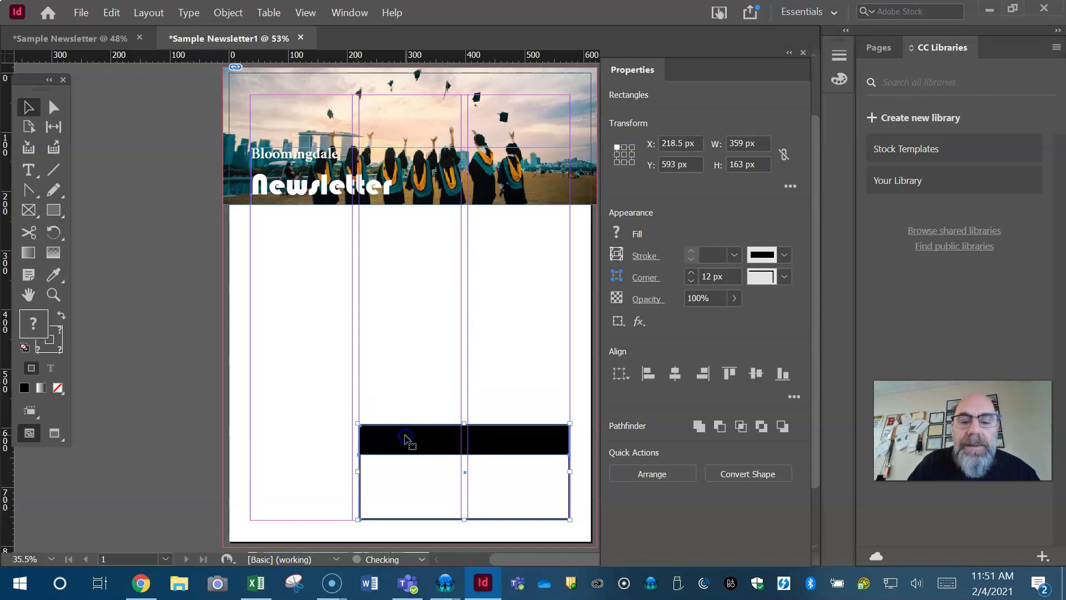
left_click(411, 379)
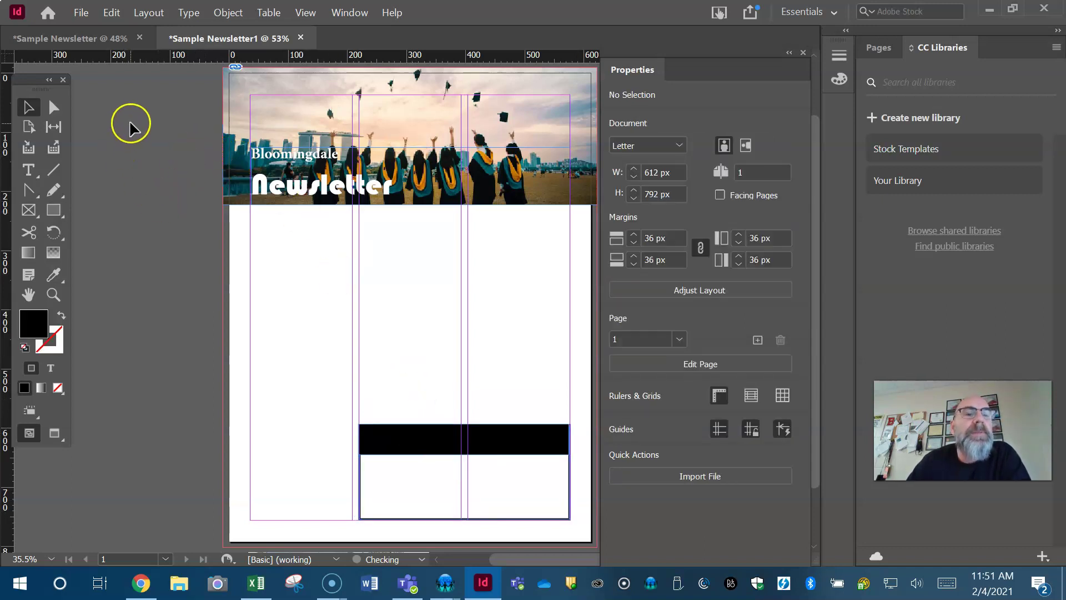
- Check the Key Dates heading in Sample Newsletter, then in Sample Newsletter1 activate the Type tool with a white (ffffff) fill
left_click(115, 38)
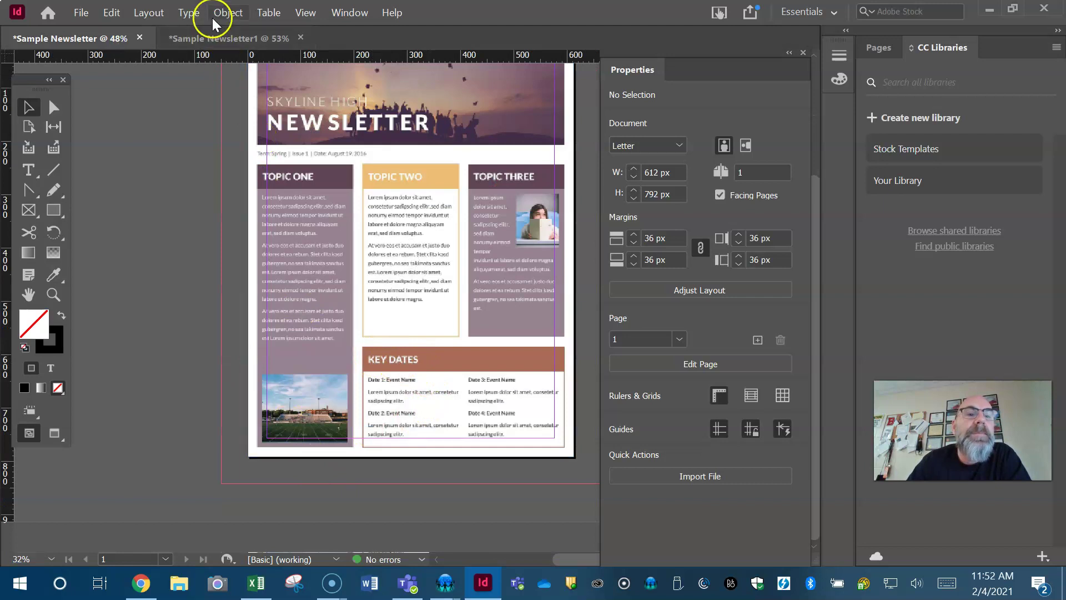
left_click(209, 39)
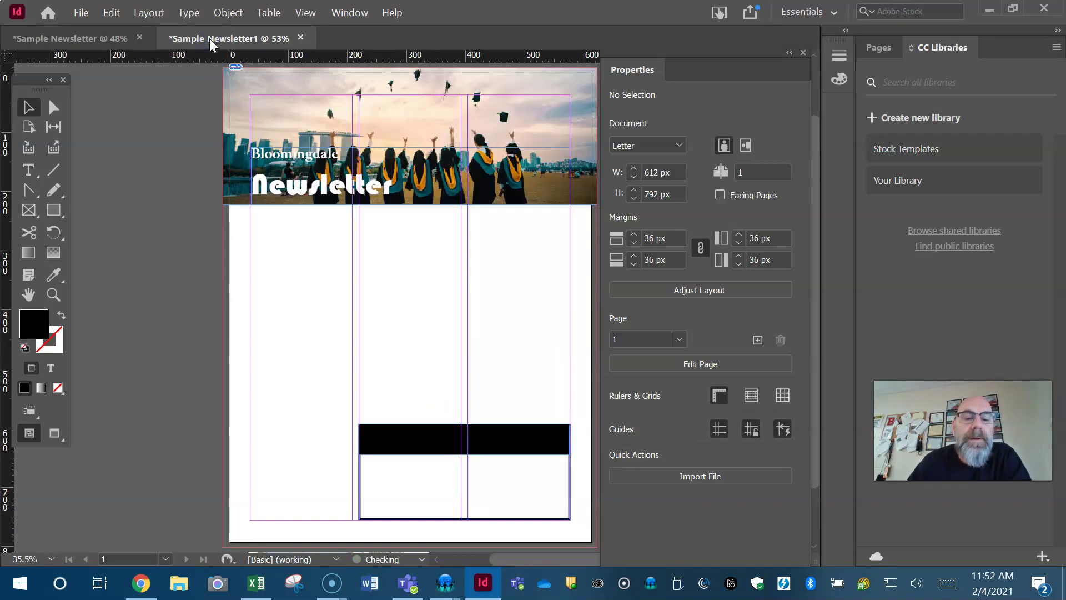
left_click(28, 166)
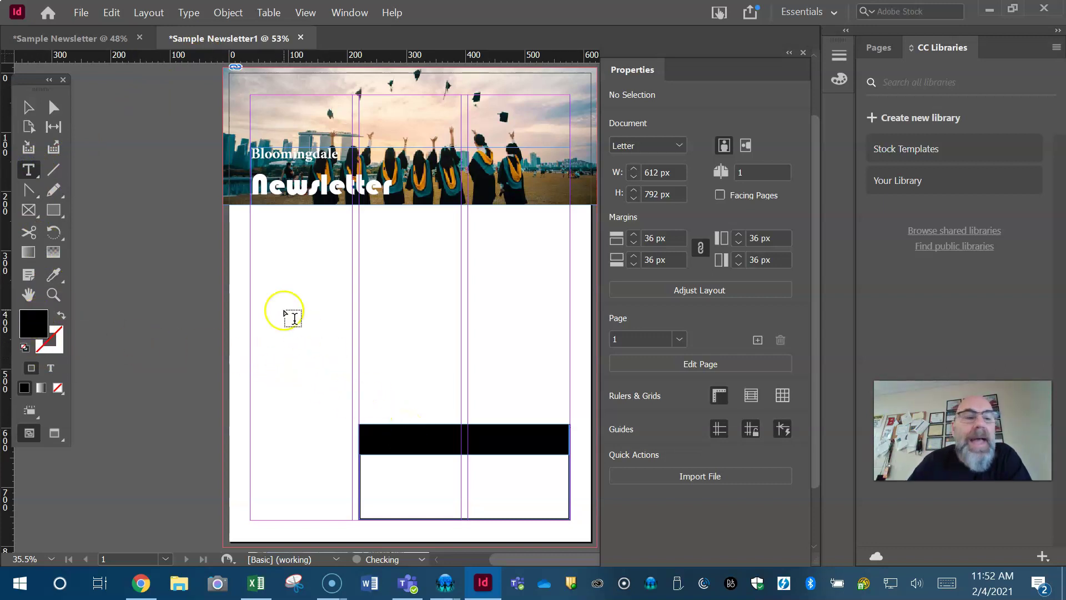
double_click(40, 323)
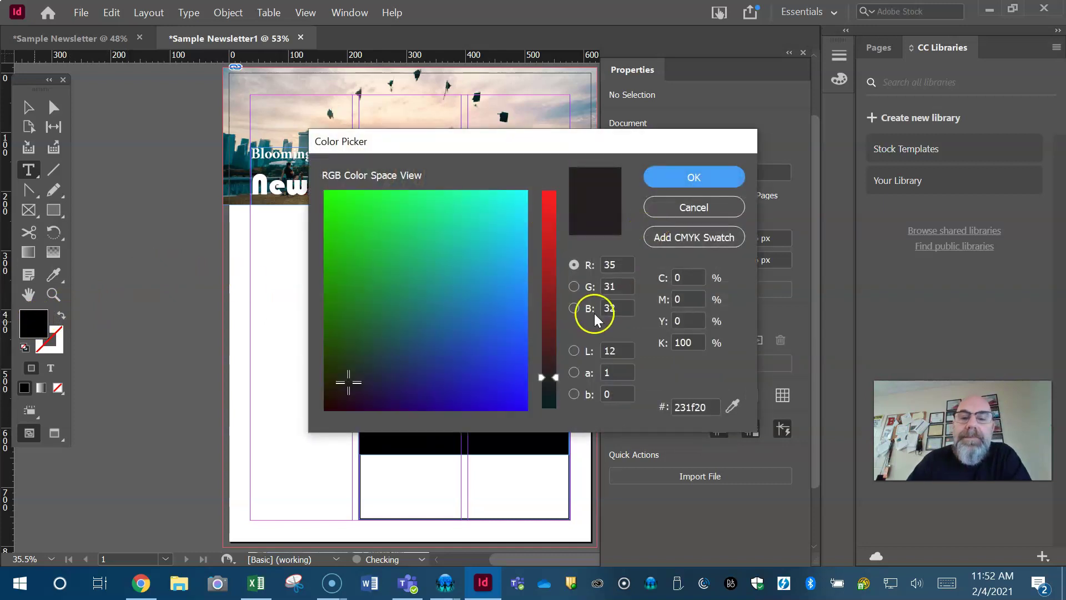
left_click(684, 406)
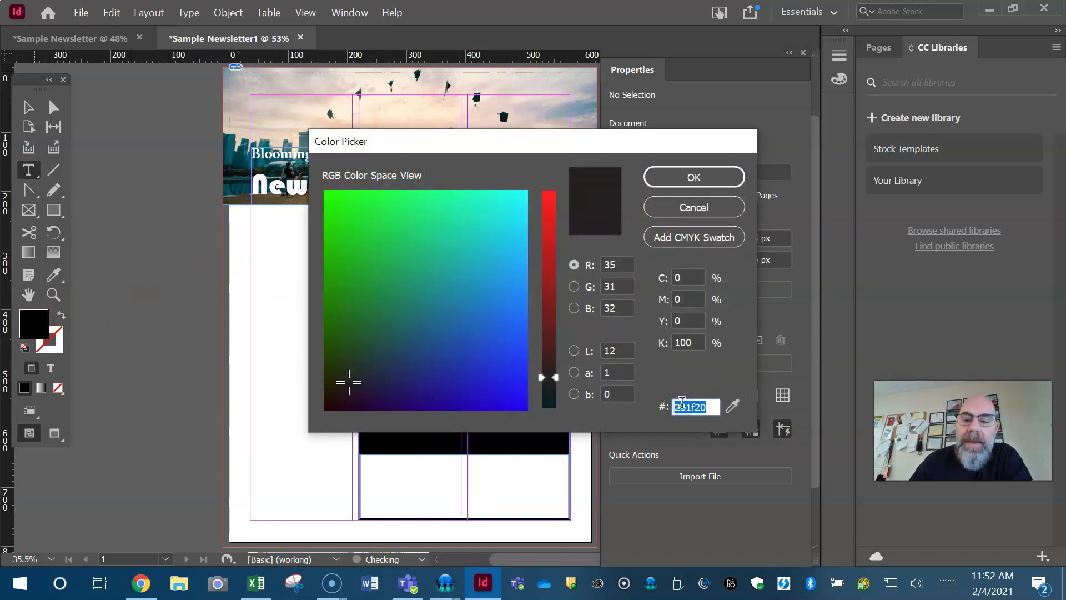
type("ffffff")
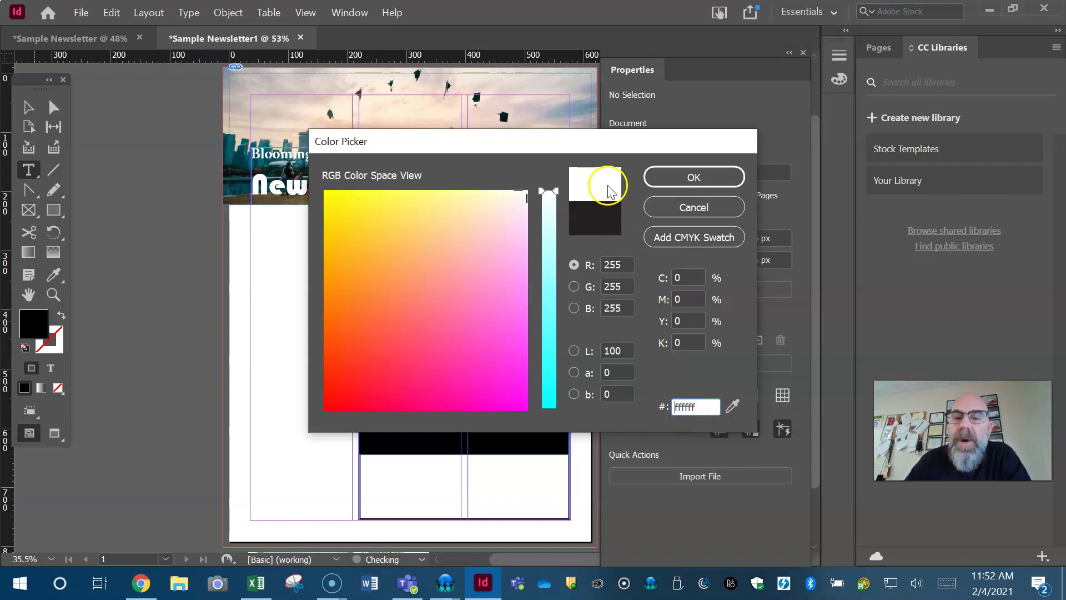
left_click(678, 176)
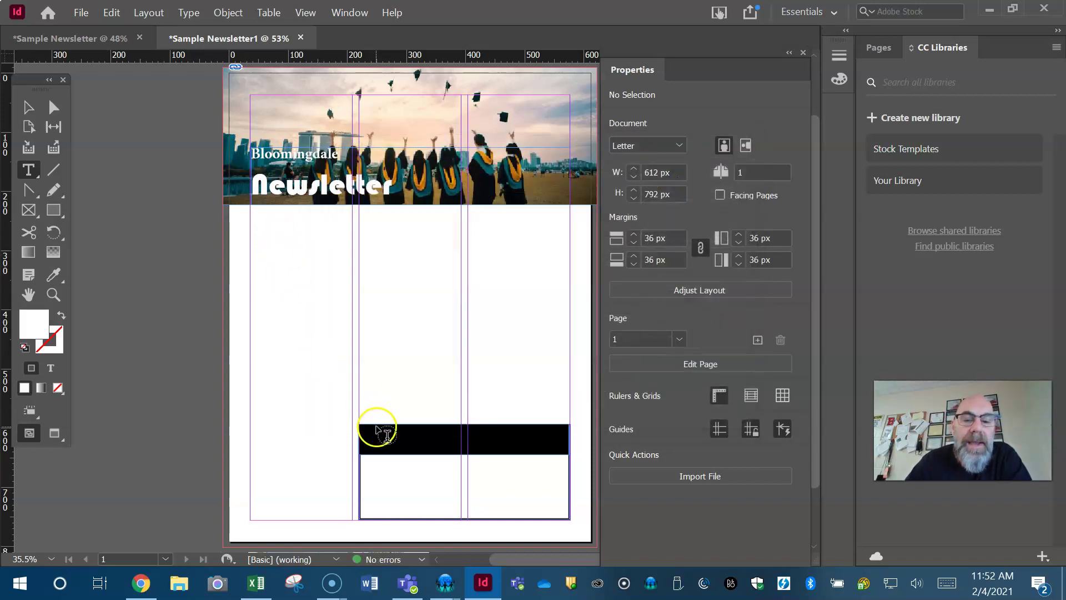
- Add a text frame across the black header bar reading "Key Dates" and set the text fill to [Paper]
left_click_drag(366, 427, 564, 454)
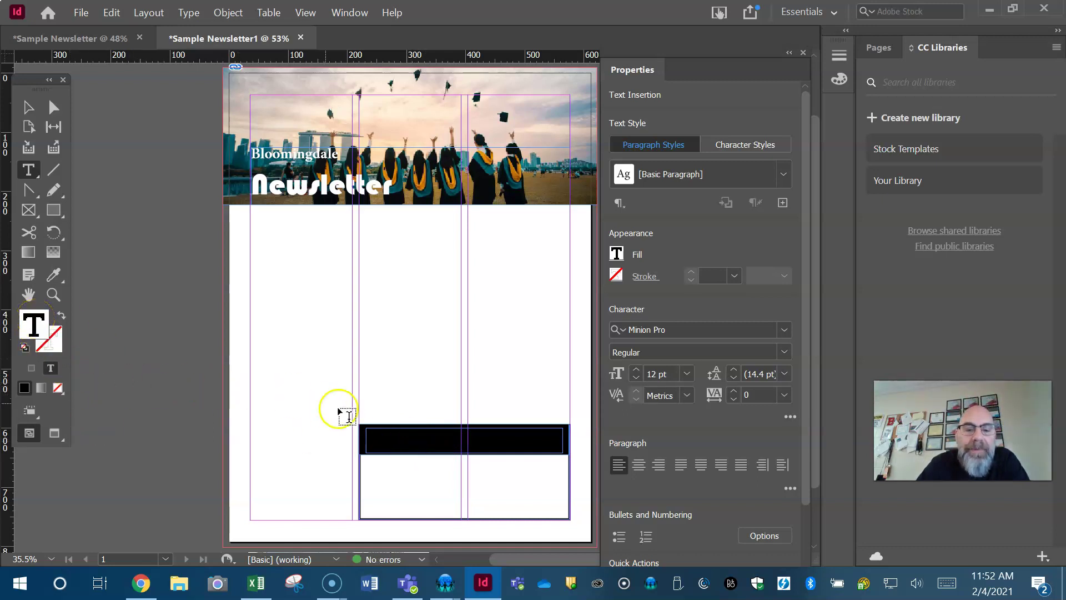
double_click(382, 431)
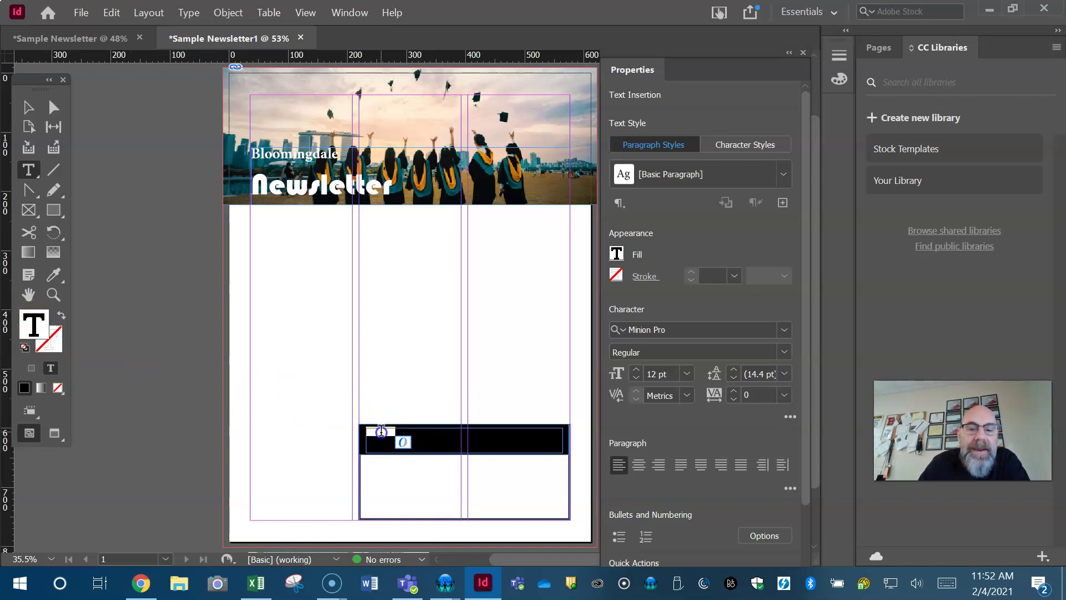
left_click(637, 254)
left_click(618, 255)
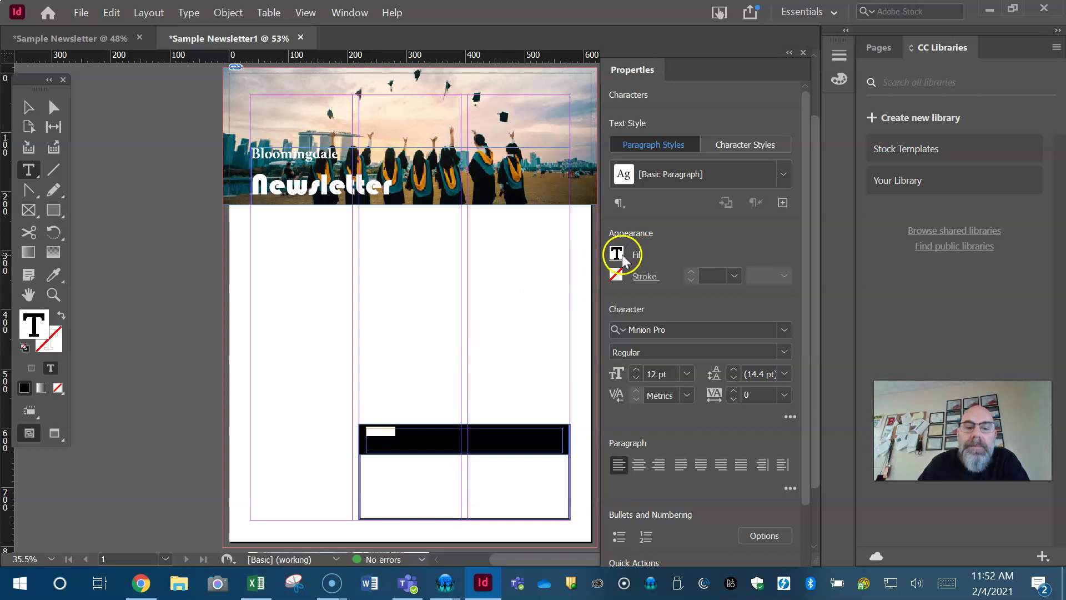
left_click(562, 332)
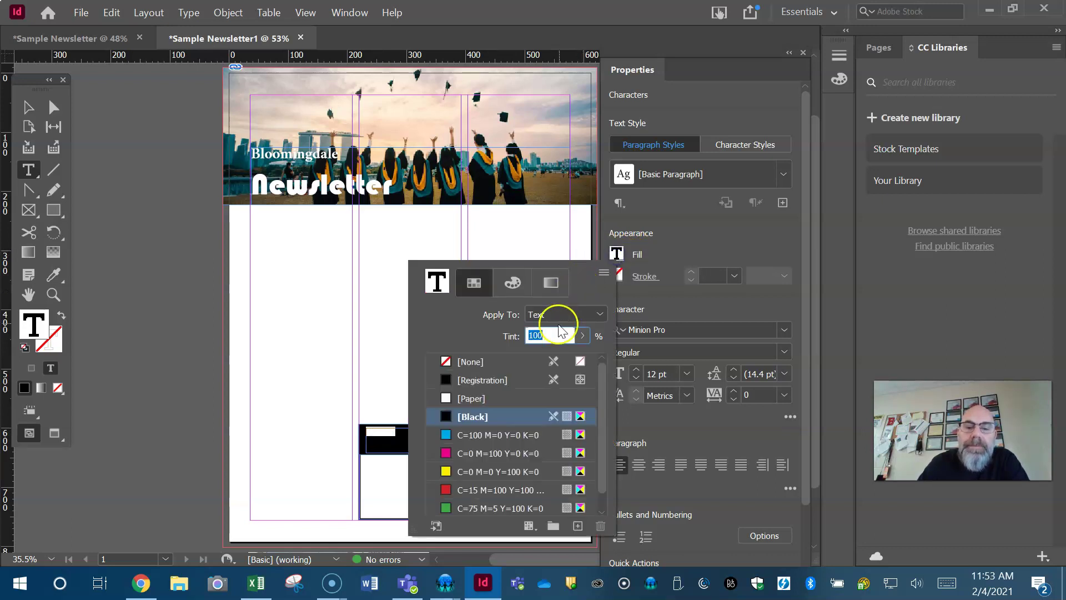
left_click(491, 399)
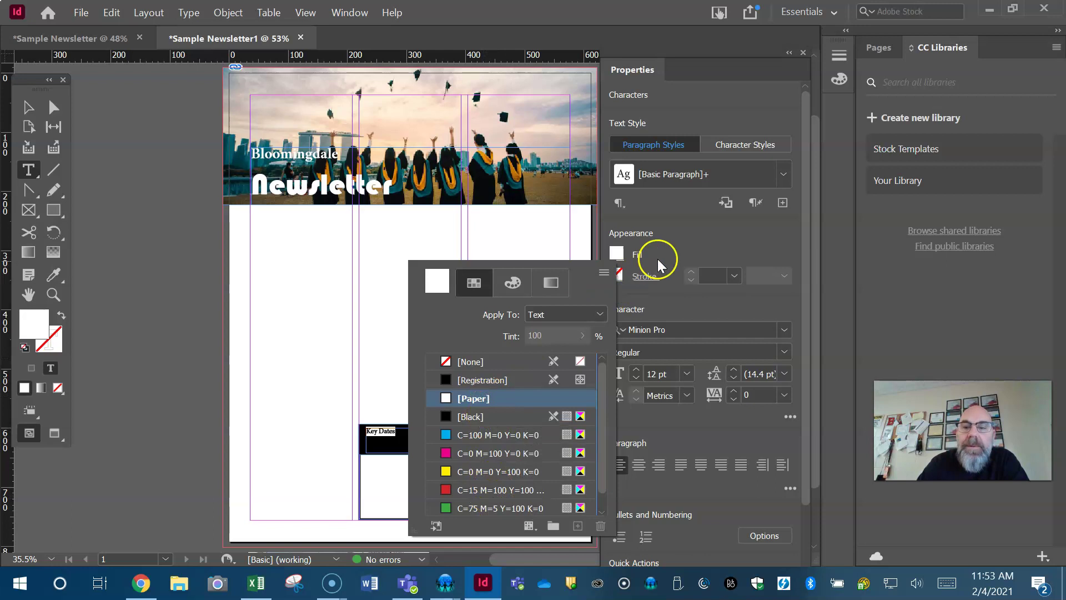
left_click(705, 222)
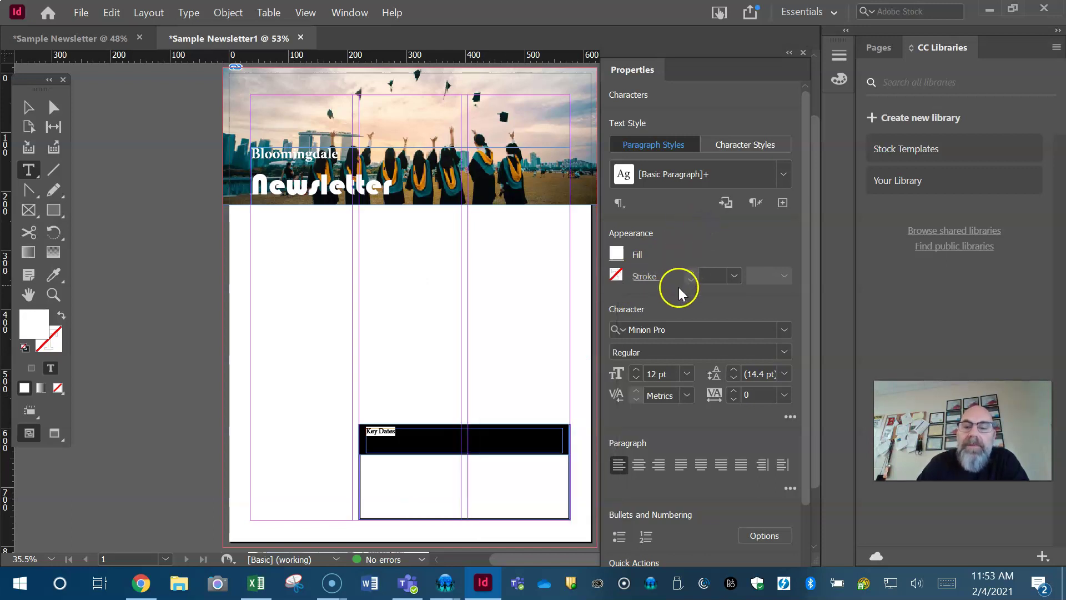
- Enlarge the Key Dates heading text to 23 pt
left_click(637, 368)
left_click(637, 368)
left_click(638, 368)
left_click(637, 368)
left_click(638, 368)
left_click(638, 369)
left_click(637, 368)
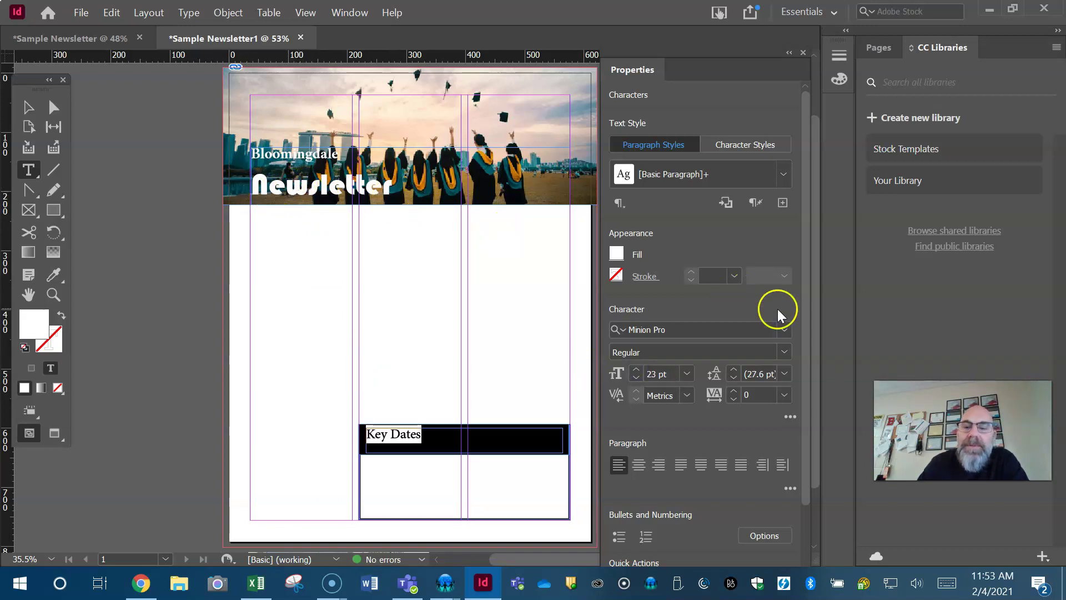
- Change the Key Dates heading's font to Bauhaus 93
left_click(785, 331)
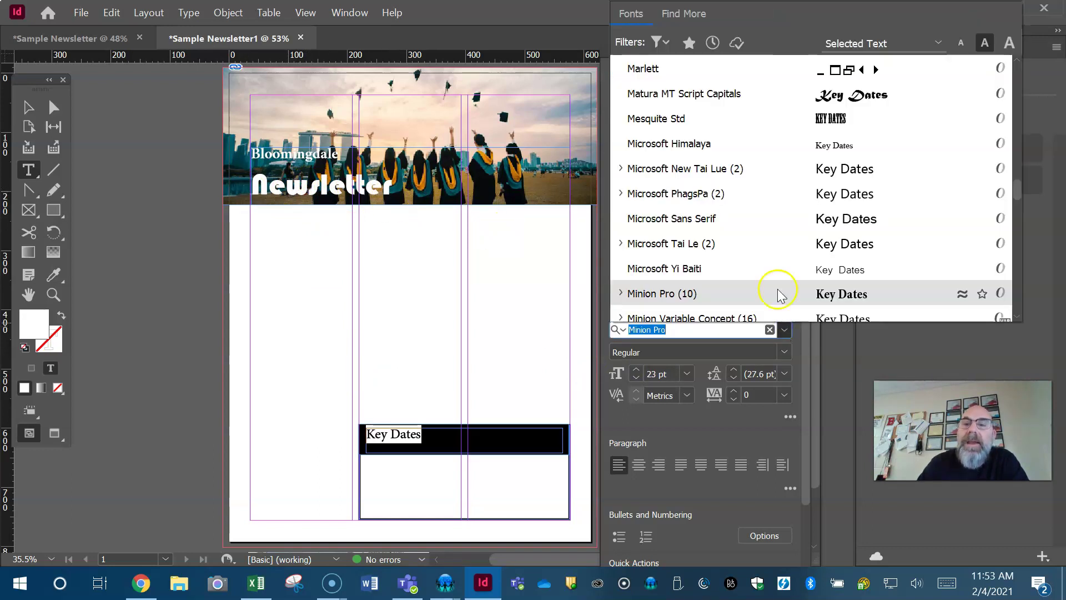
scroll(903, 172, "up", 10)
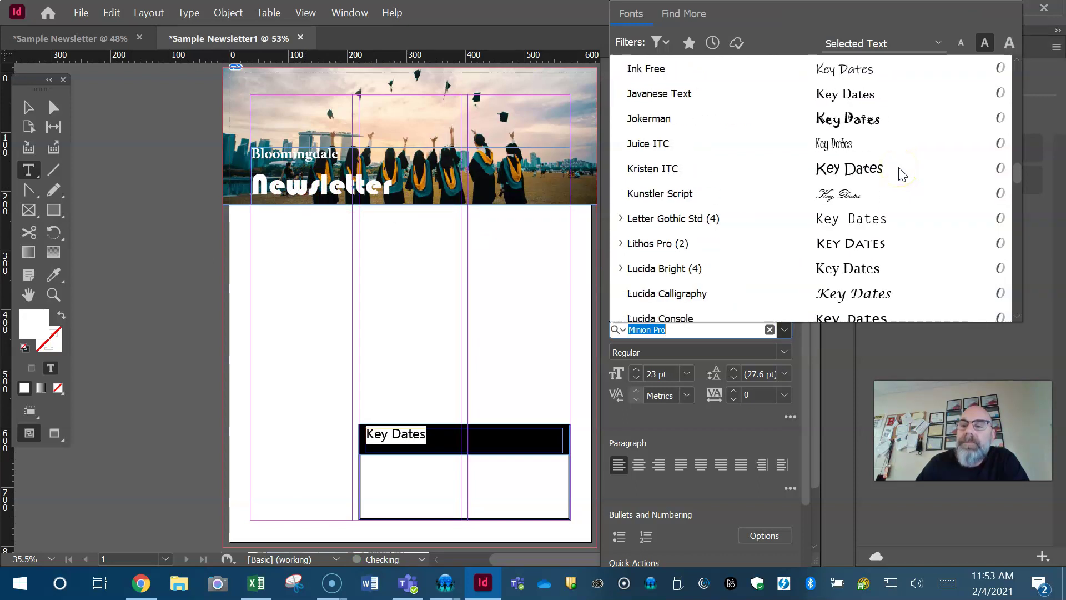
scroll(903, 174, "up", 15)
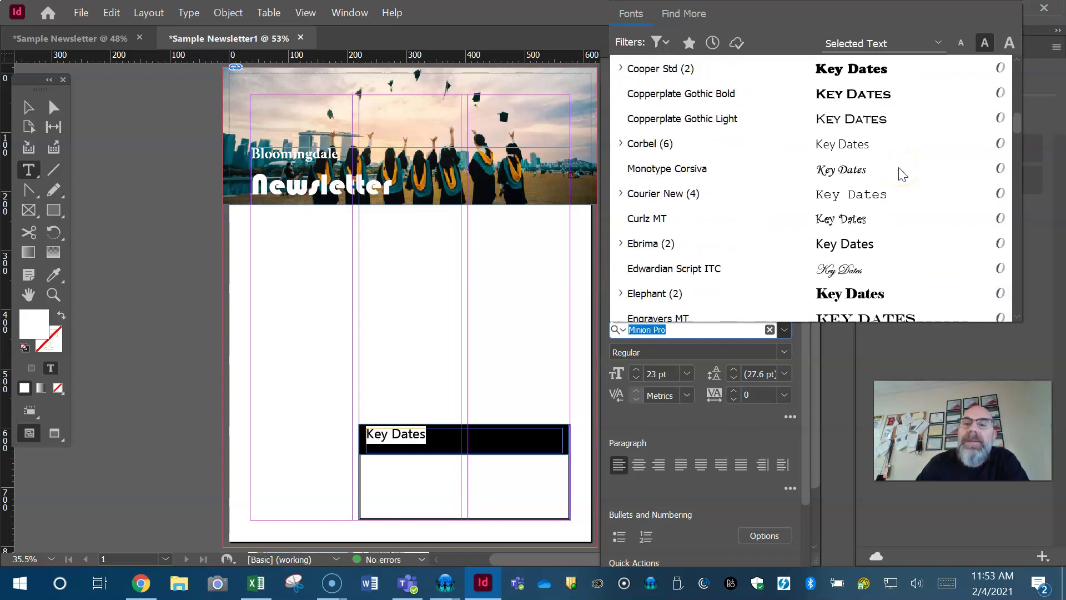
scroll(903, 174, "up", 20)
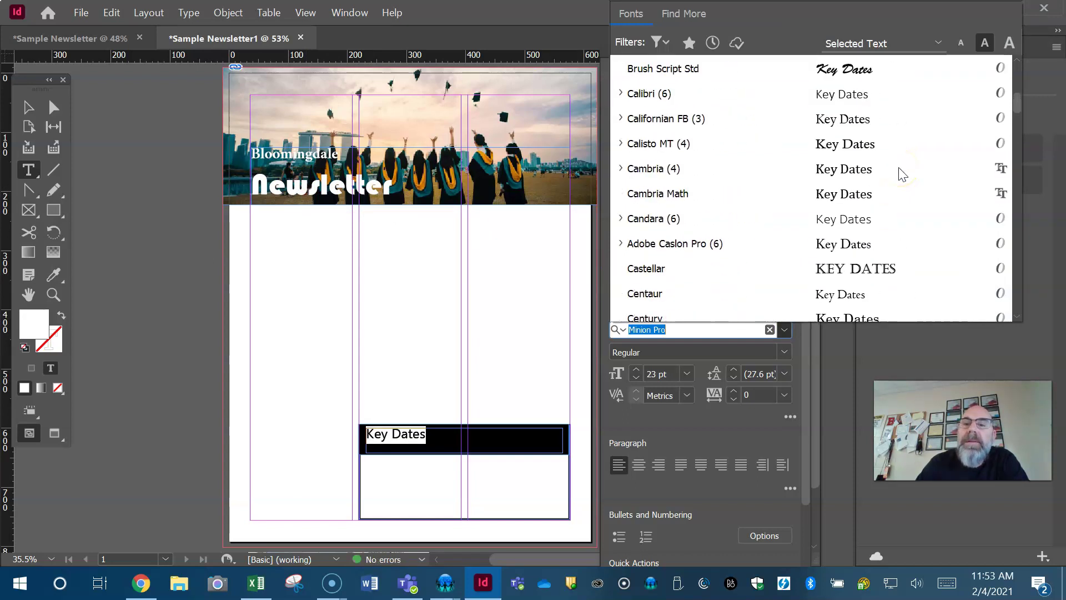
scroll(903, 174, "up", 18)
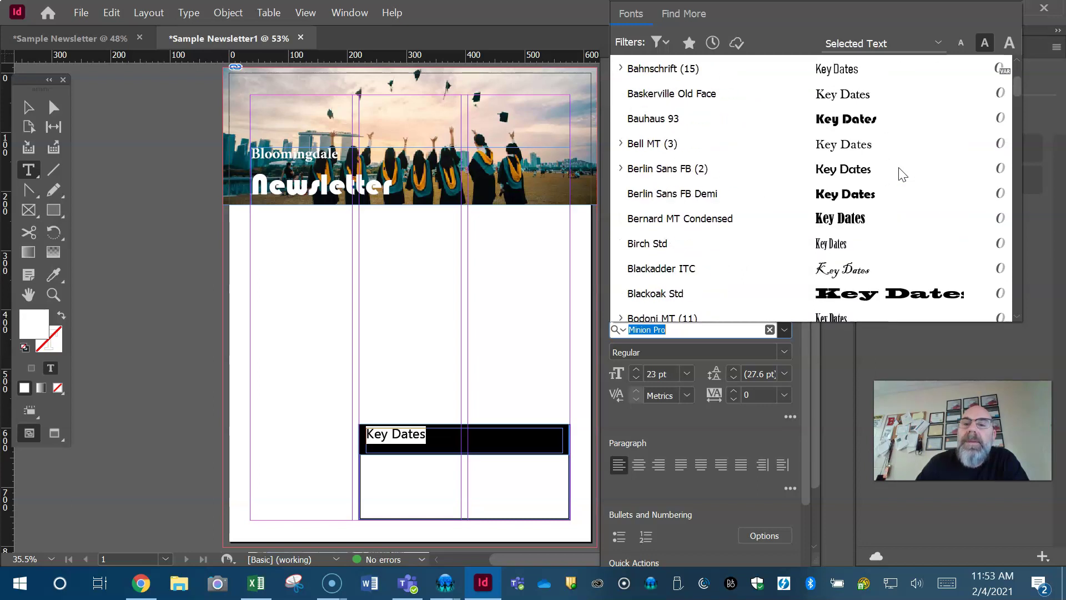
scroll(901, 172, "up", 3)
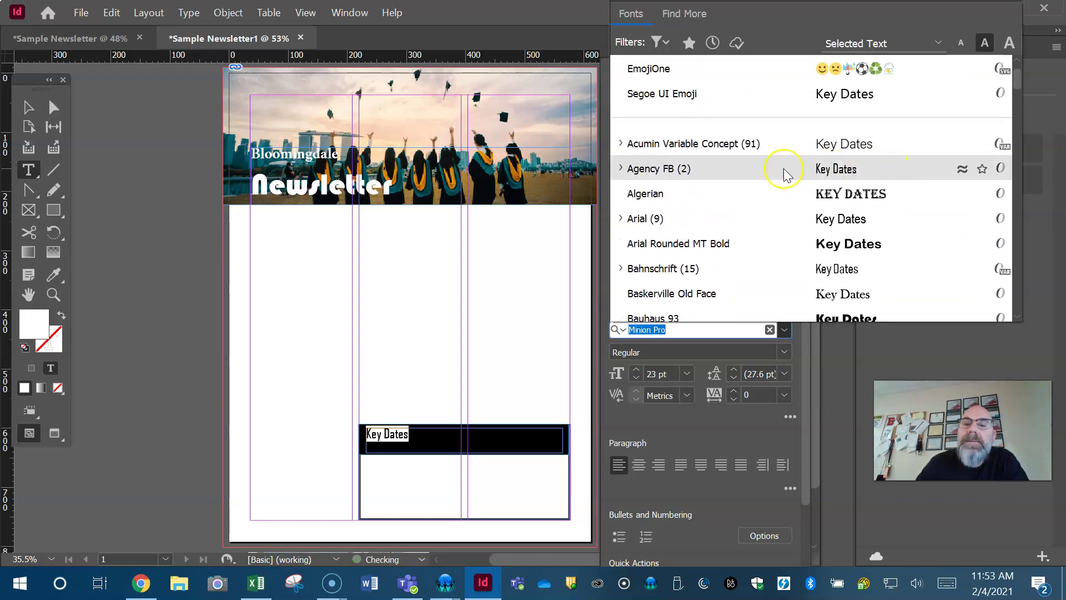
scroll(784, 171, "down", 8)
scroll(784, 168, "down", 1)
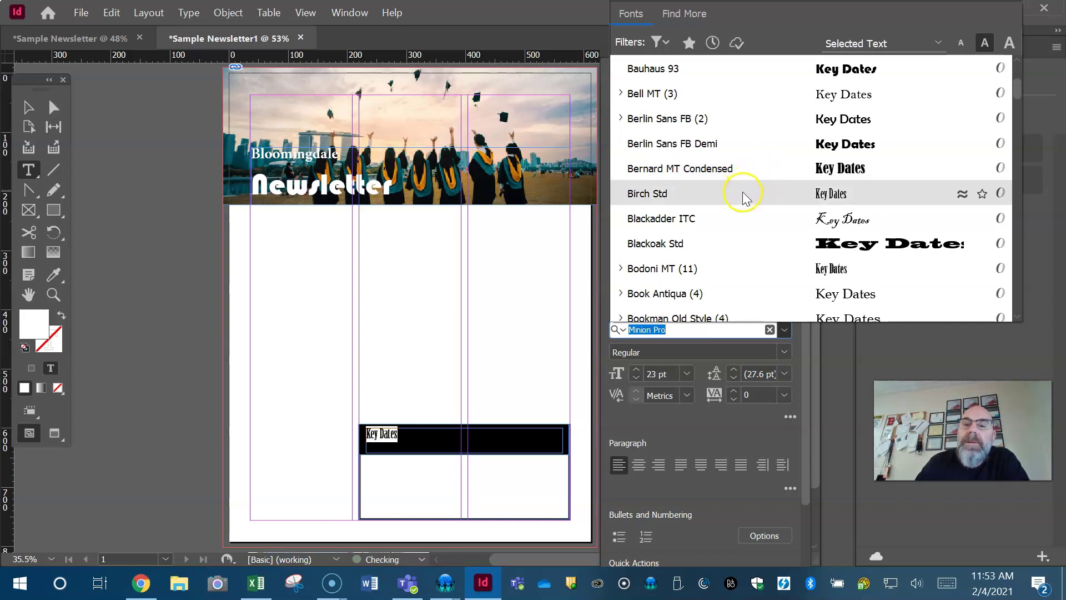
scroll(744, 201, "up", 6)
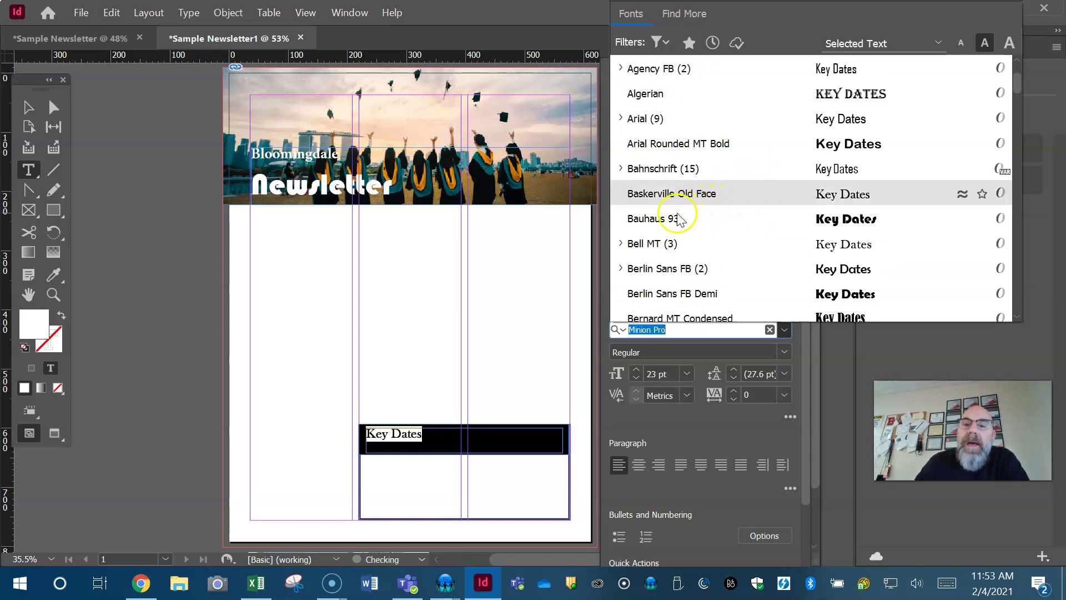
left_click(831, 218)
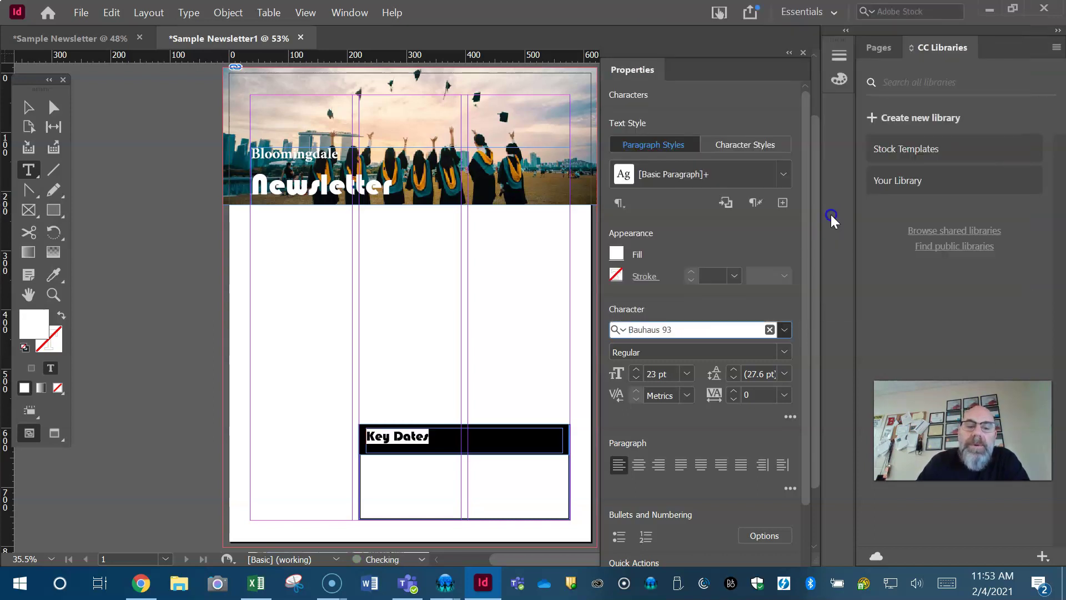
- Increase the Key Dates heading's font size to 28 pt and deselect the text
left_click(636, 370)
left_click(635, 370)
left_click(638, 368)
left_click(638, 369)
left_click(638, 369)
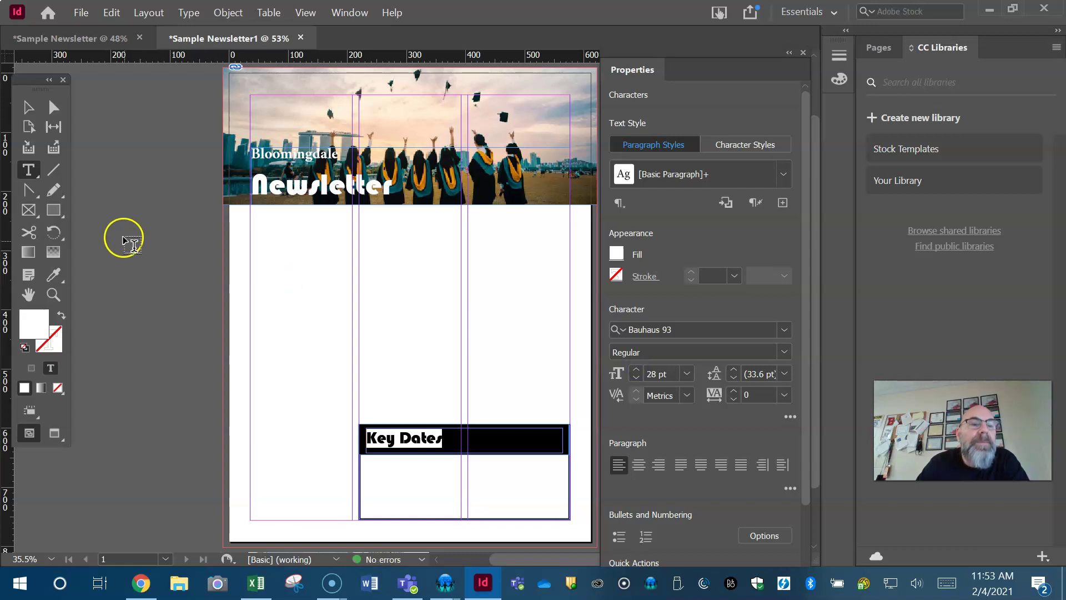
left_click(144, 191)
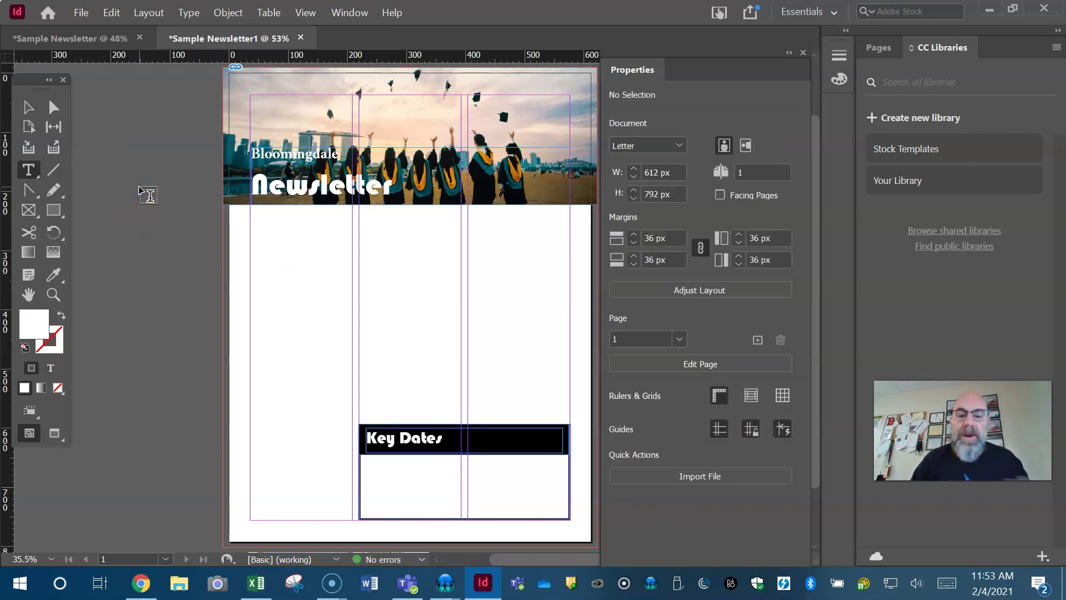
- Check the layout of the topic columns and Key Dates box in Sample Newsletter, and return to Sample Newsletter1
left_click(126, 42)
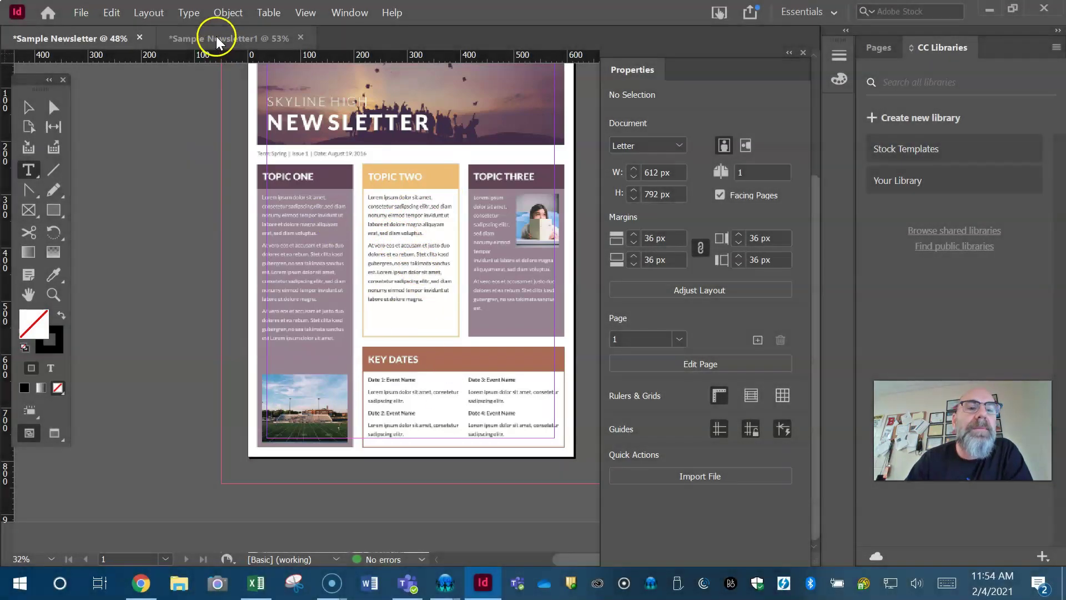
left_click(216, 35)
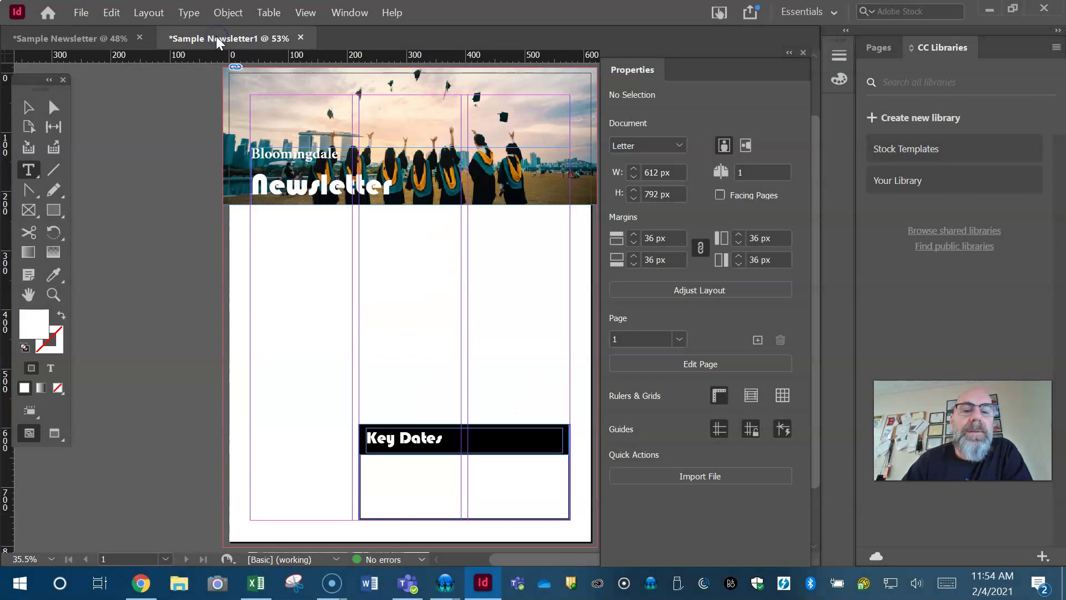